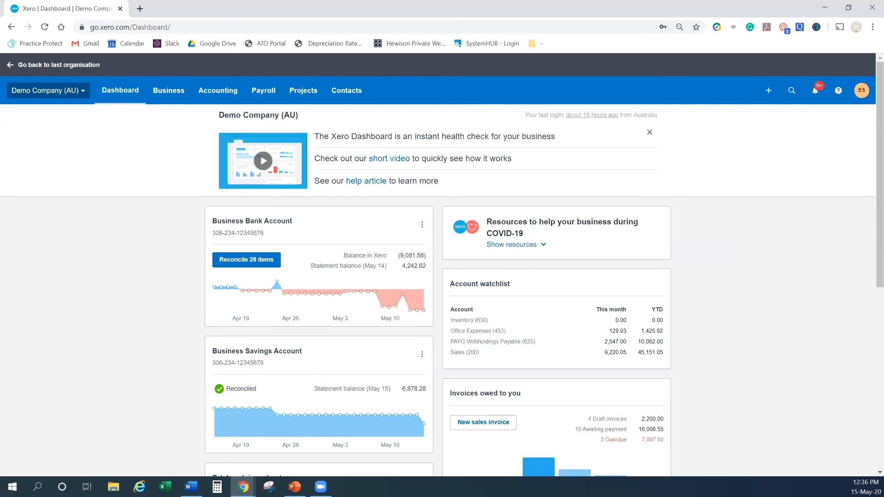
- Open the demo company's payroll overview and look through its pay runs, leave, timesheets and calendar sections
{"action": "key", "text": "alt+Tab"}
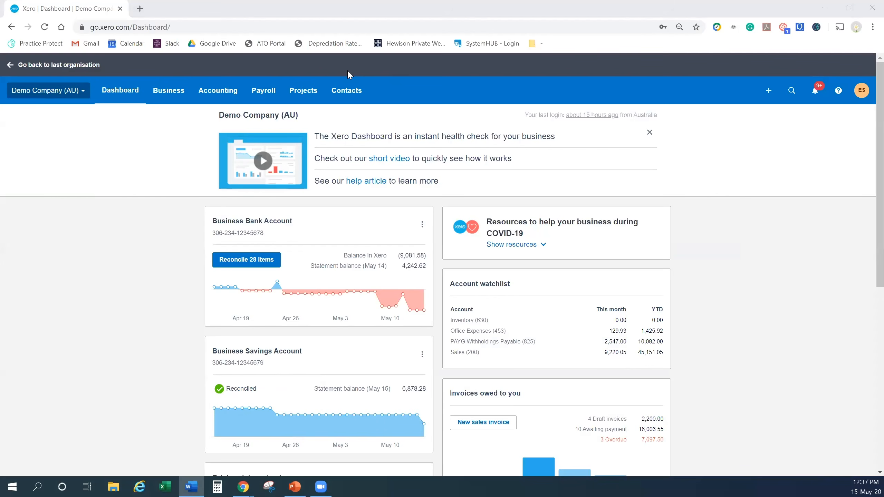
{"action": "left_click", "coordinate": [271, 90]}
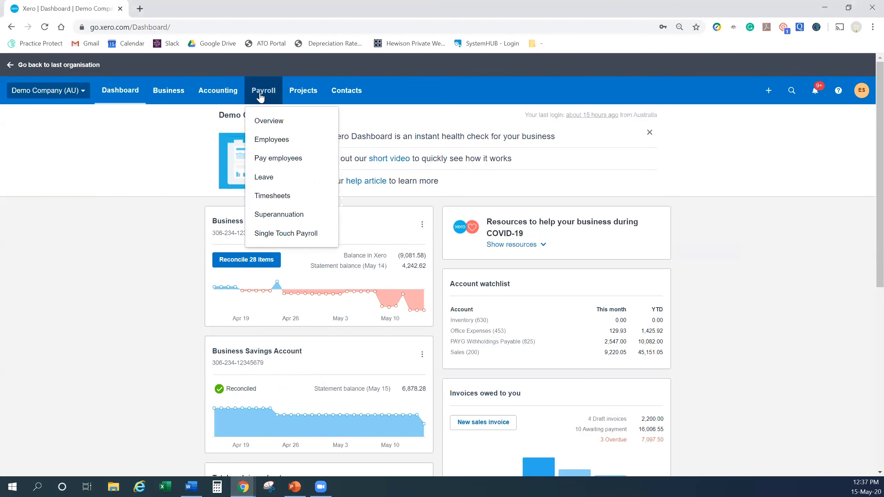
{"action": "left_click", "coordinate": [290, 121]}
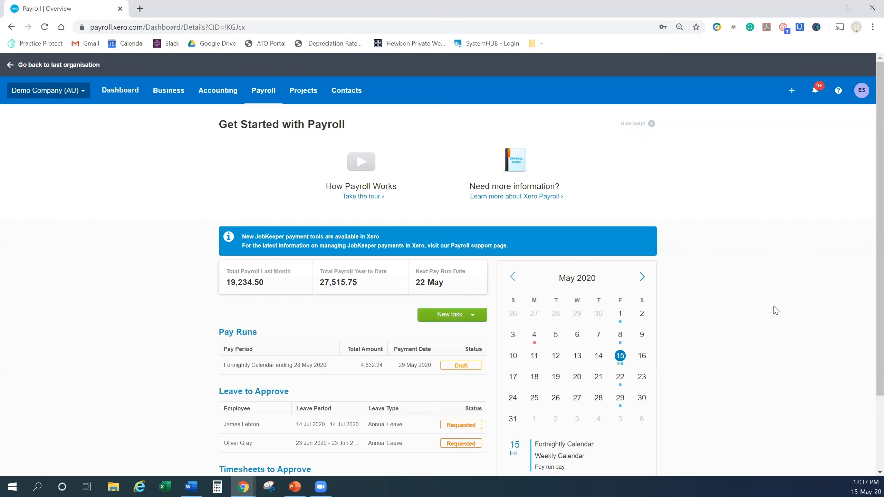
{"action": "scroll", "coordinate": [776, 311], "scroll_direction": "down", "scroll_amount": 2}
{"action": "scroll", "coordinate": [776, 311], "scroll_direction": "down", "scroll_amount": 1}
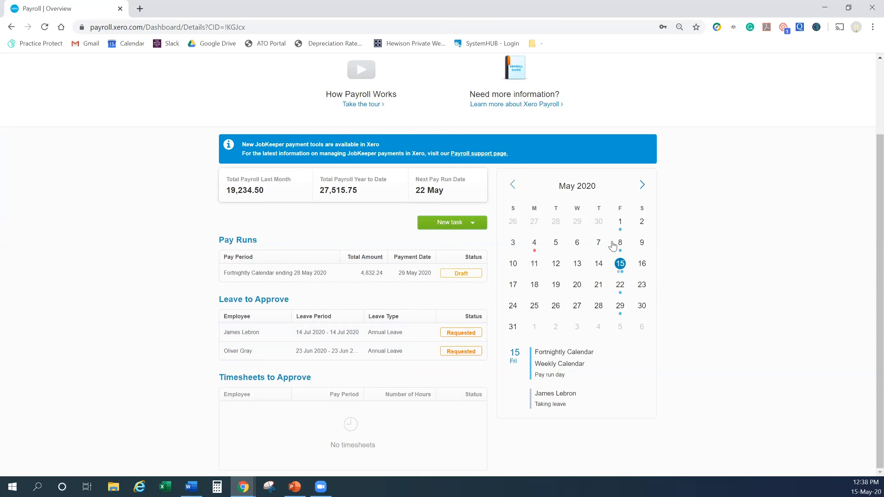
- Check the payroll calendar entries for 4 May and for 8, 15 and 17 June 2020
{"action": "left_click", "coordinate": [535, 249]}
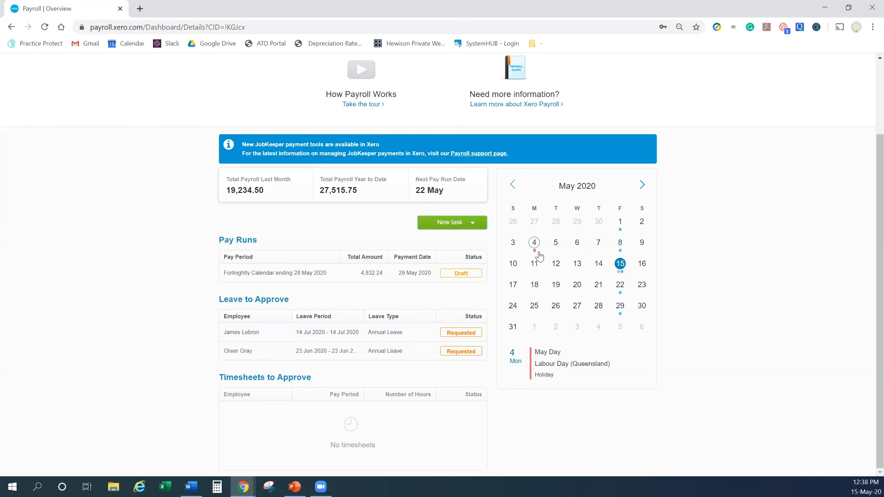
{"action": "left_click", "coordinate": [643, 185]}
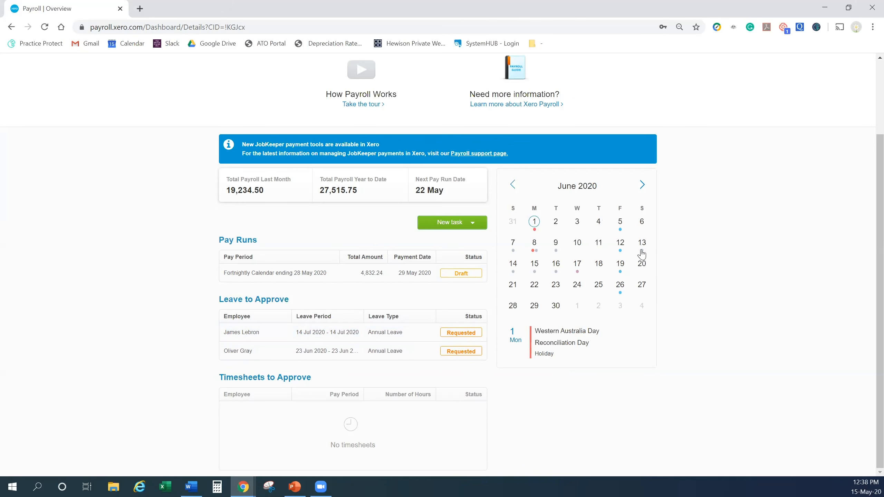
{"action": "left_click", "coordinate": [511, 252]}
{"action": "left_click", "coordinate": [539, 250]}
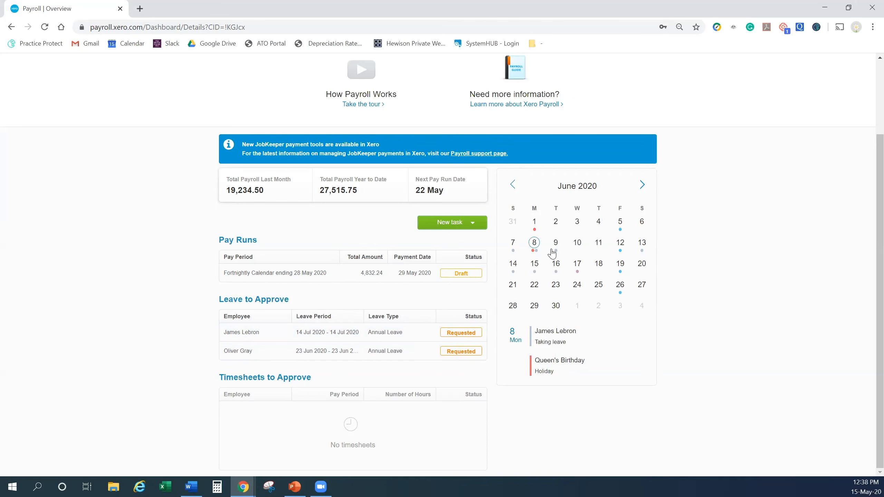
{"action": "left_click", "coordinate": [517, 272]}
{"action": "left_click", "coordinate": [536, 273]}
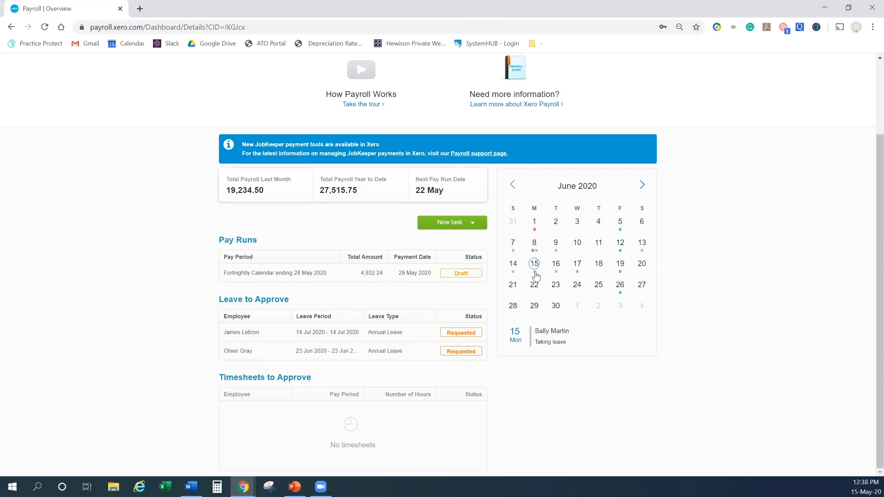
{"action": "left_click", "coordinate": [578, 277]}
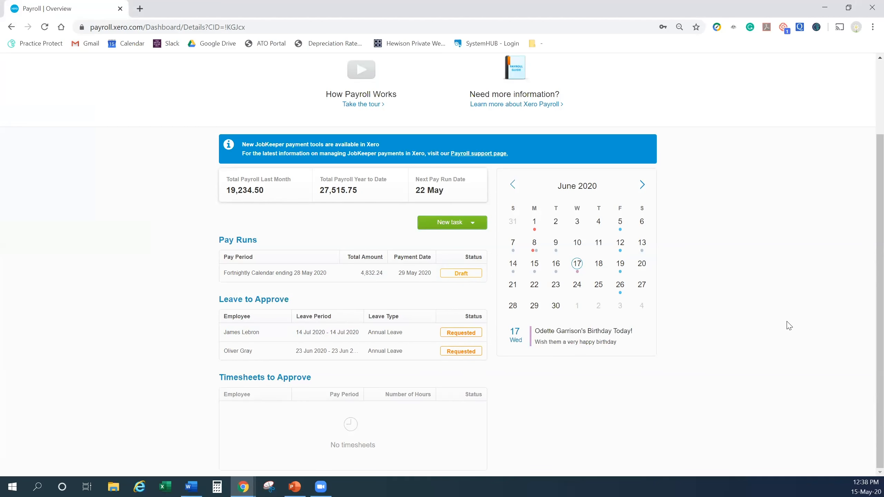
- Browse the payroll calendar ahead to July 2020 and bring it back to May 2020
{"action": "scroll", "coordinate": [789, 325], "scroll_direction": "up", "scroll_amount": 1}
{"action": "left_click", "coordinate": [642, 237]}
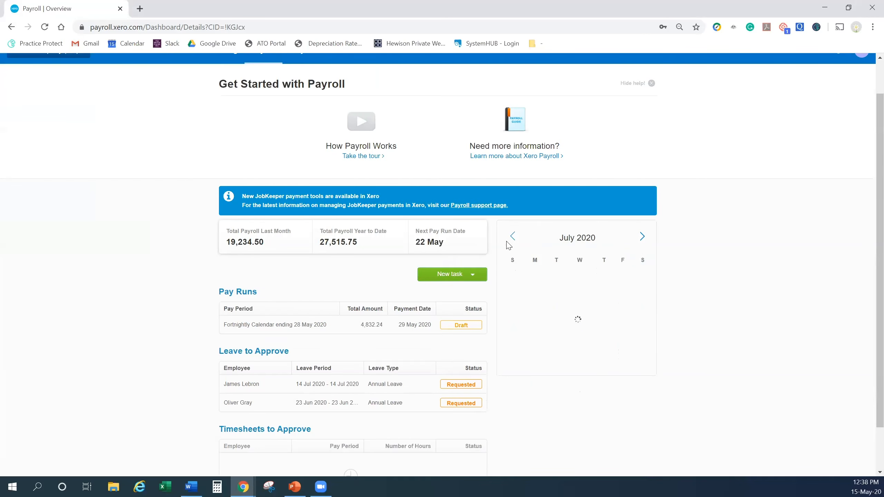
{"action": "left_click", "coordinate": [515, 237]}
{"action": "left_click", "coordinate": [515, 237]}
{"action": "scroll", "coordinate": [520, 237], "scroll_direction": "up", "scroll_amount": 1}
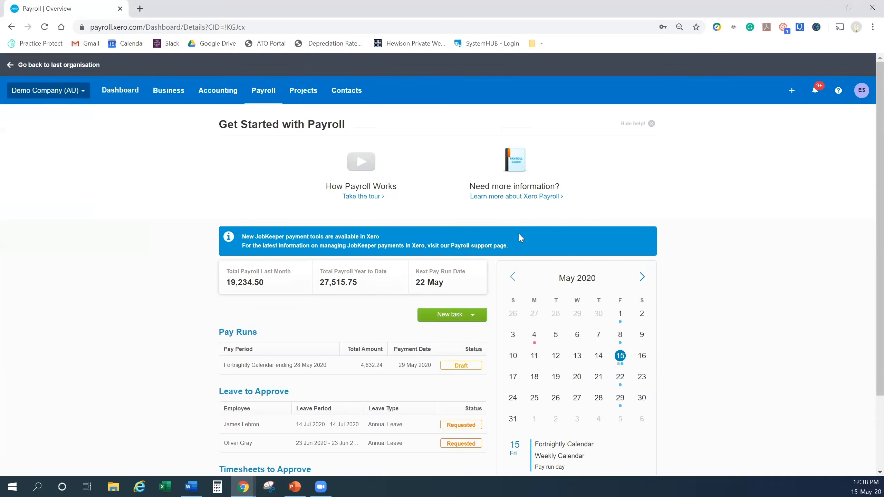
- Open the list of current payroll employees
{"action": "left_click", "coordinate": [272, 98]}
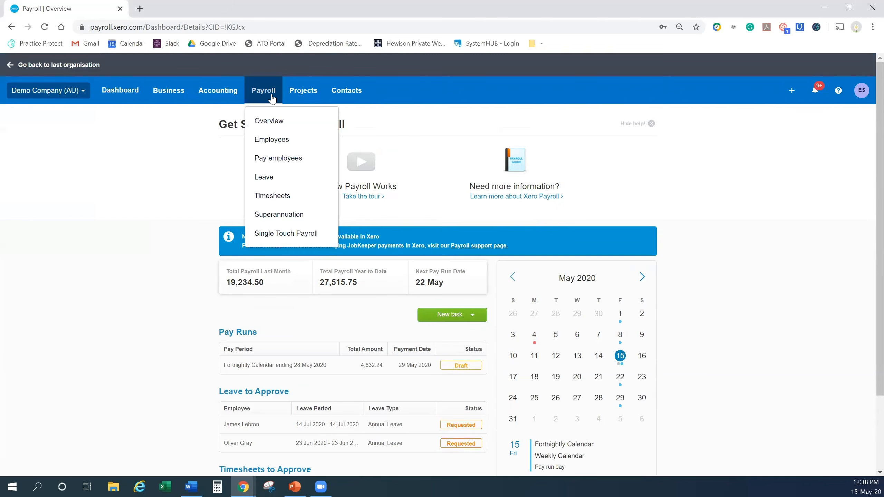
{"action": "left_click", "coordinate": [285, 138]}
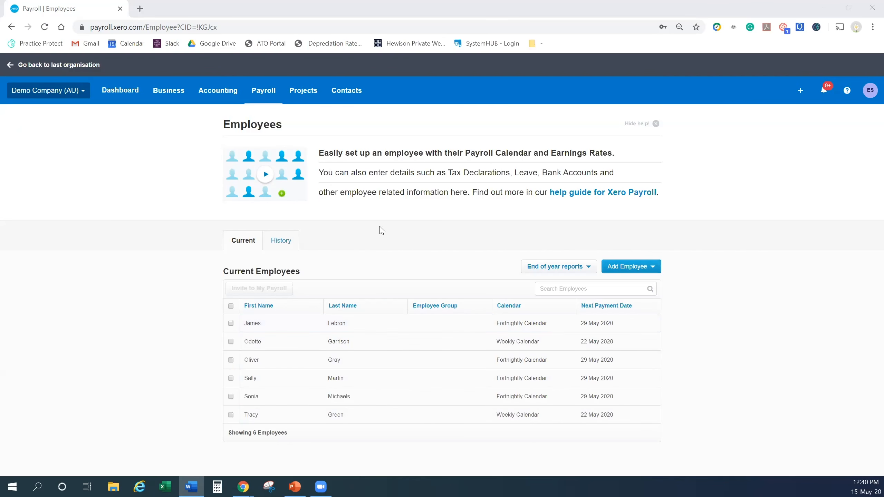
- View the organisation's Files inbox in a separate browser tab and return to the employee list
{"action": "left_click", "coordinate": [66, 95]}
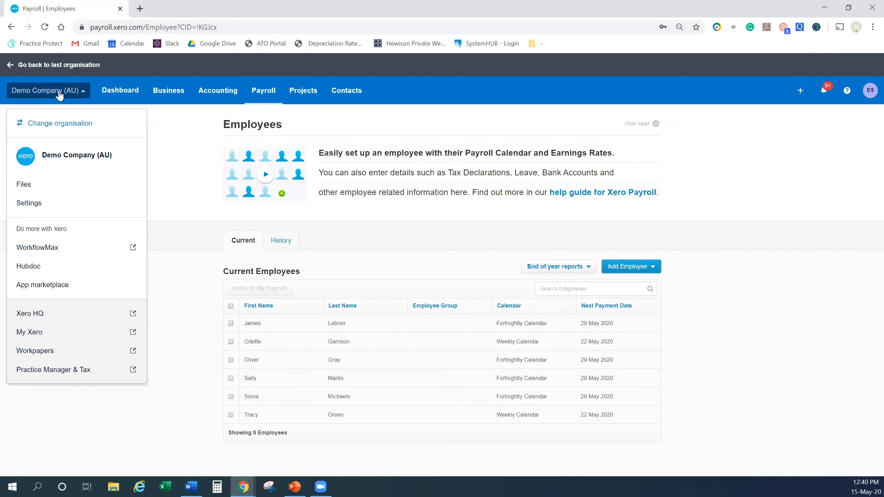
{"action": "right_click", "coordinate": [33, 189]}
{"action": "left_click", "coordinate": [62, 193]}
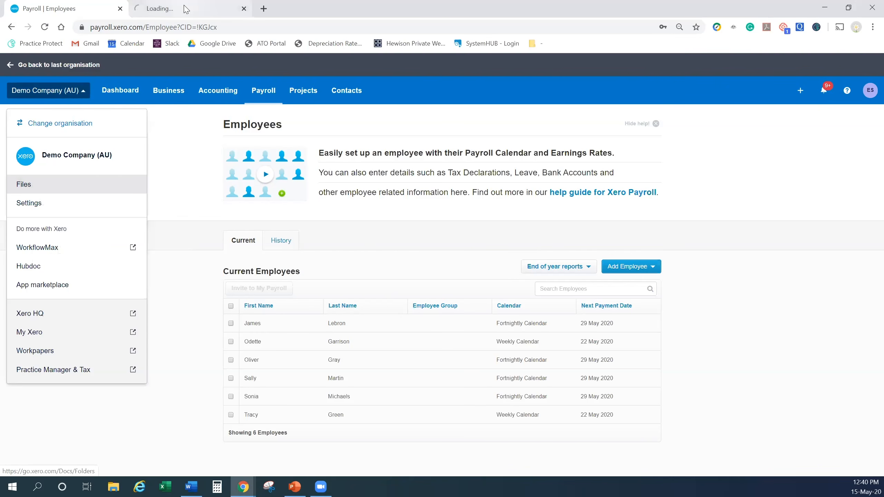
{"action": "key", "text": "ctrl+Tab"}
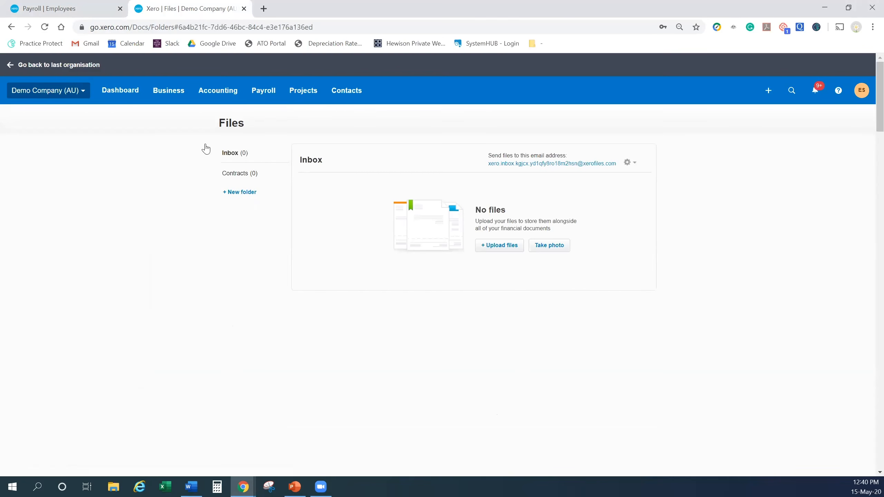
{"action": "left_click", "coordinate": [97, 4]}
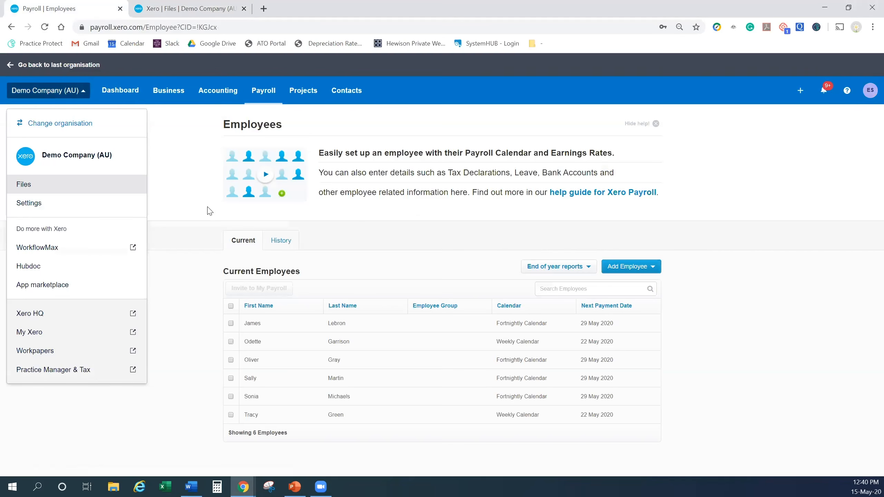
- Open the first listed employee's record, view its notes, and bring up a blank new note before cancelling it
{"action": "left_click", "coordinate": [345, 327]}
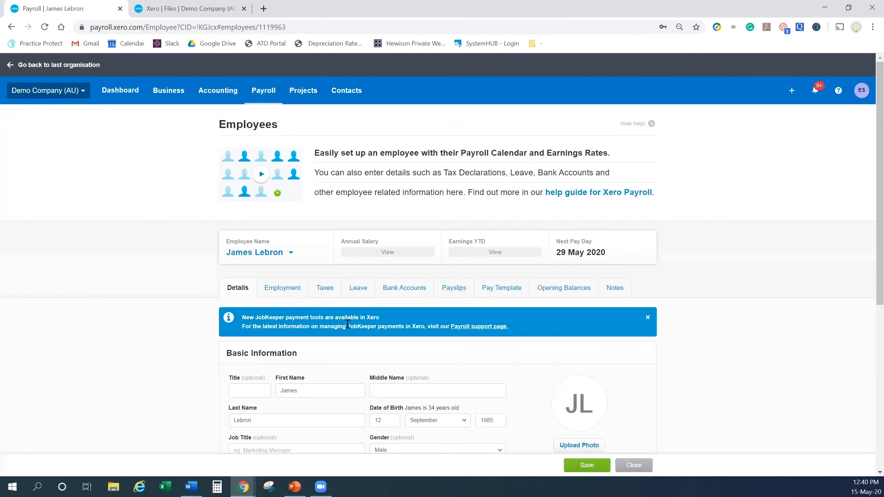
{"action": "left_click", "coordinate": [615, 289]}
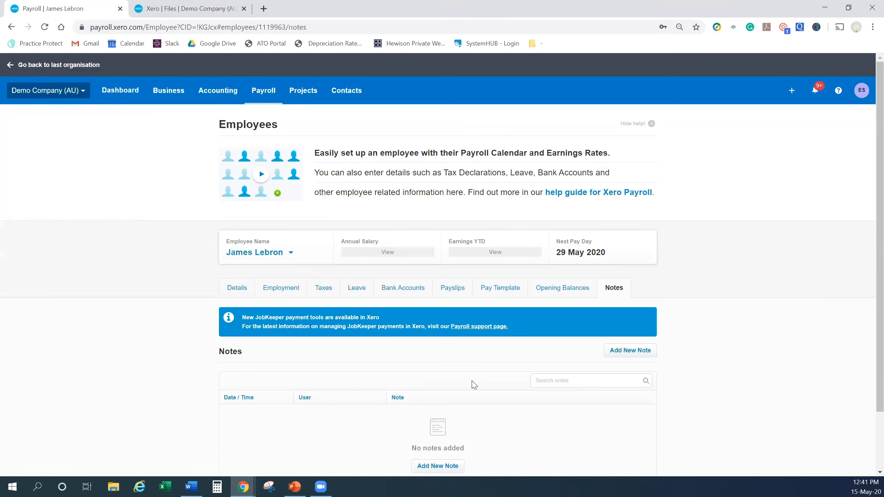
{"action": "scroll", "coordinate": [474, 383], "scroll_direction": "down", "scroll_amount": 1}
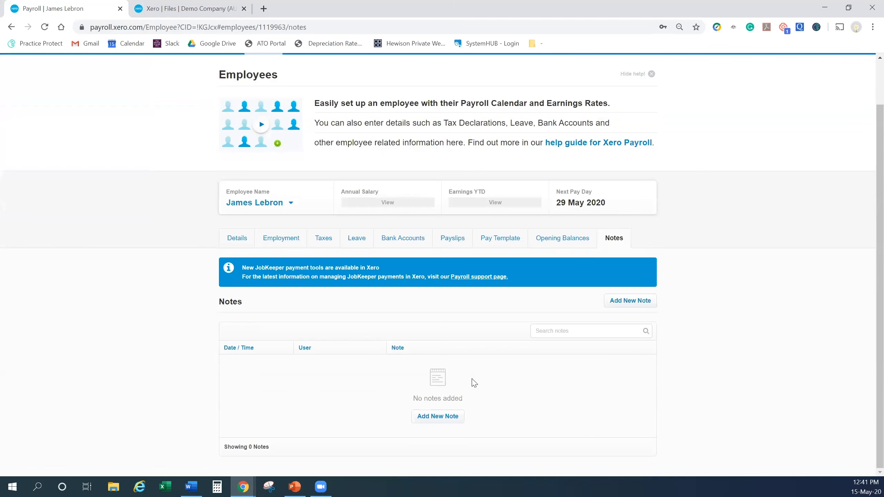
{"action": "left_click", "coordinate": [445, 421]}
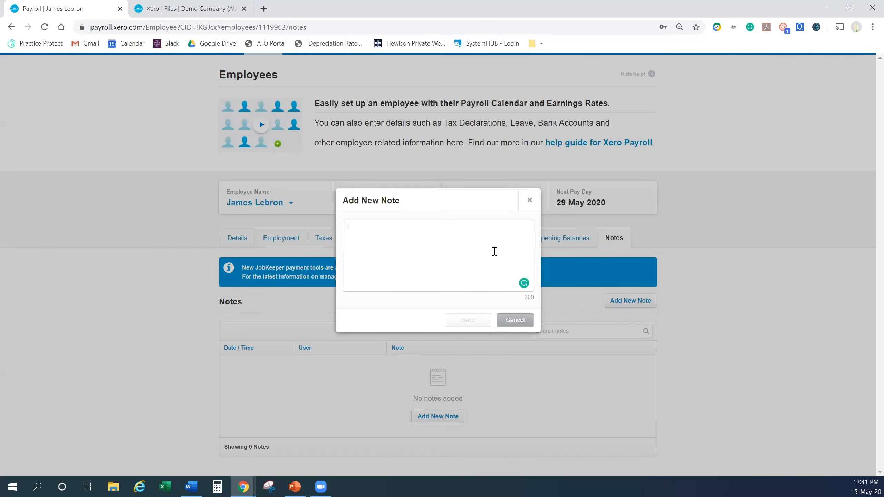
{"action": "left_click", "coordinate": [518, 321]}
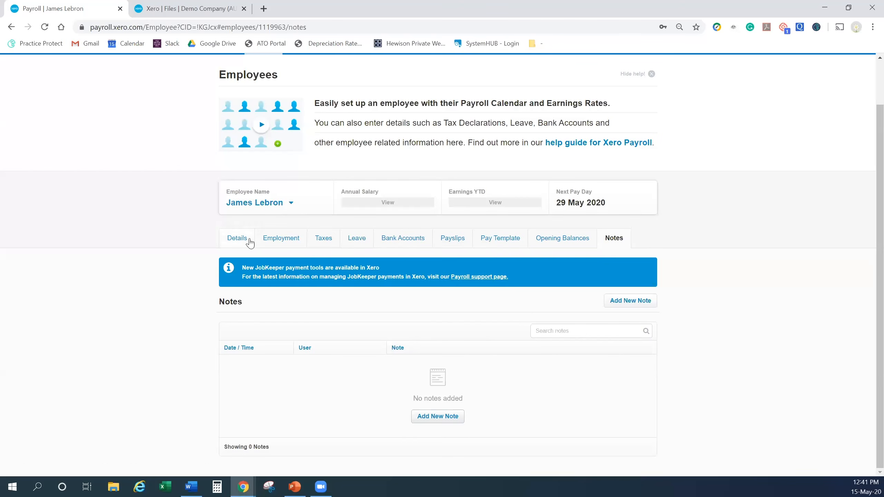
- Review the employee's basic information, contact information and emergency contact fields on the details page
{"action": "left_click", "coordinate": [250, 240]}
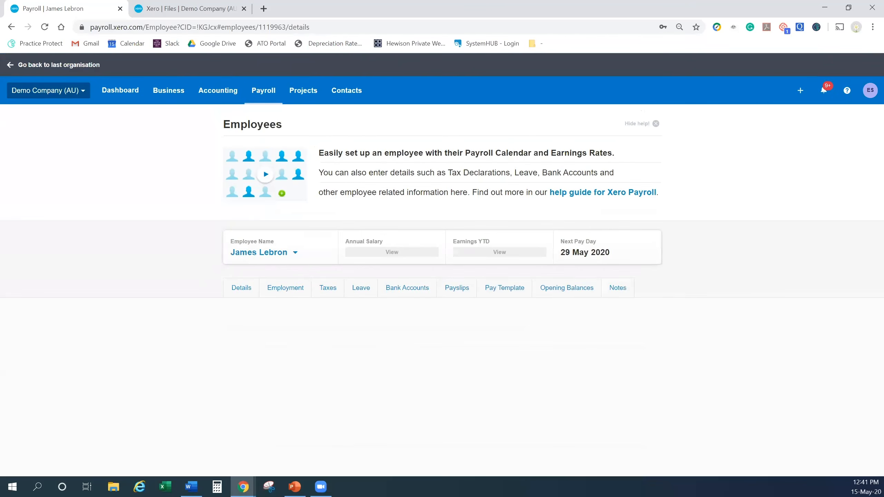
{"action": "scroll", "coordinate": [275, 357], "scroll_direction": "down", "scroll_amount": 1}
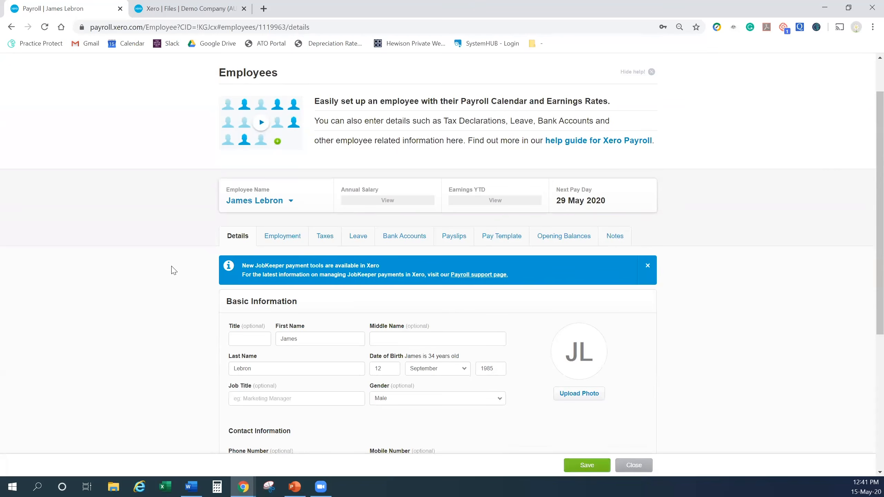
{"action": "scroll", "coordinate": [174, 271], "scroll_direction": "down", "scroll_amount": 1}
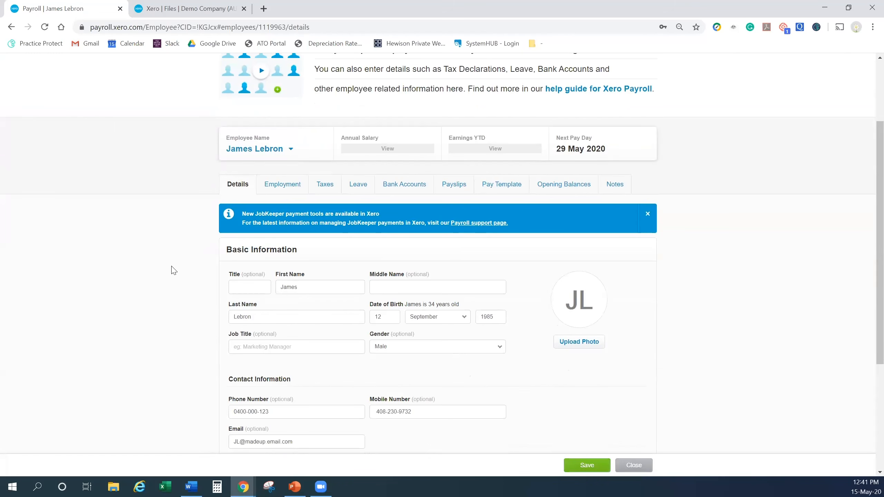
{"action": "scroll", "coordinate": [174, 271], "scroll_direction": "down", "scroll_amount": 2}
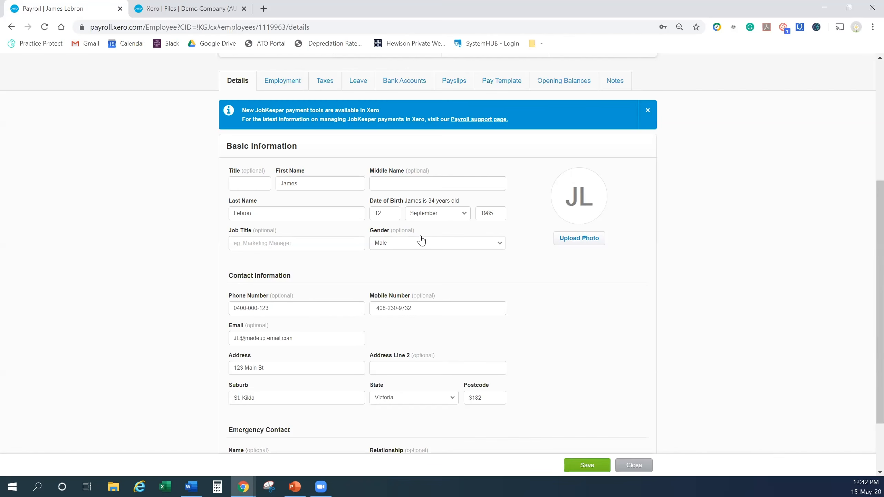
{"action": "double_click", "coordinate": [363, 339]}
{"action": "left_click", "coordinate": [362, 340]}
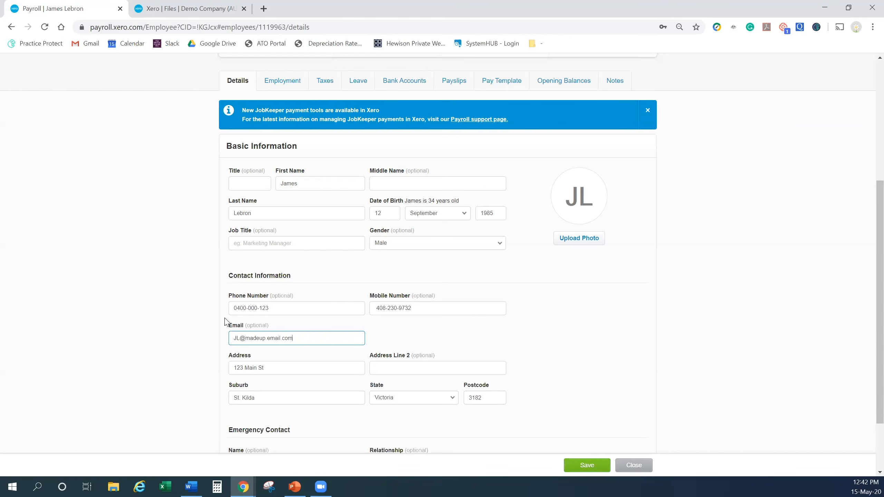
{"action": "scroll", "coordinate": [226, 322], "scroll_direction": "down", "scroll_amount": 2}
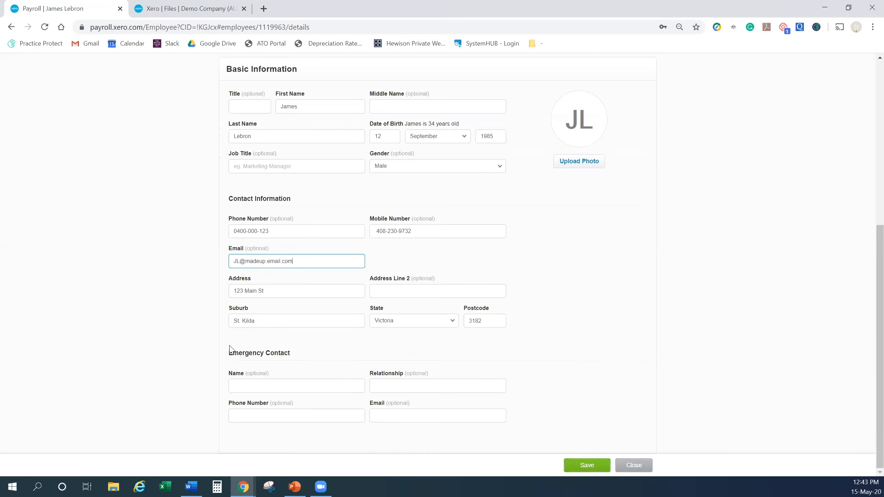
{"action": "scroll", "coordinate": [244, 346], "scroll_direction": "up", "scroll_amount": 5}
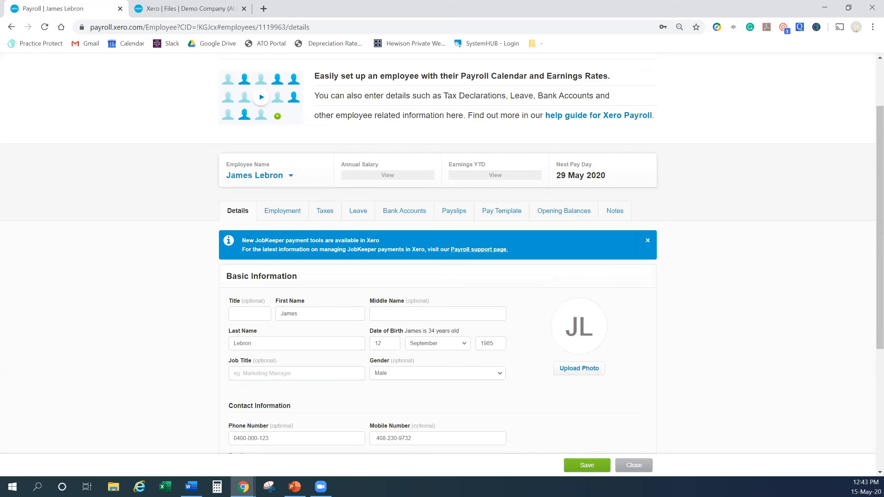
- In the employee's employment settings, set the holiday group to Victoria and include holidays in payslips
{"action": "left_click", "coordinate": [283, 208]}
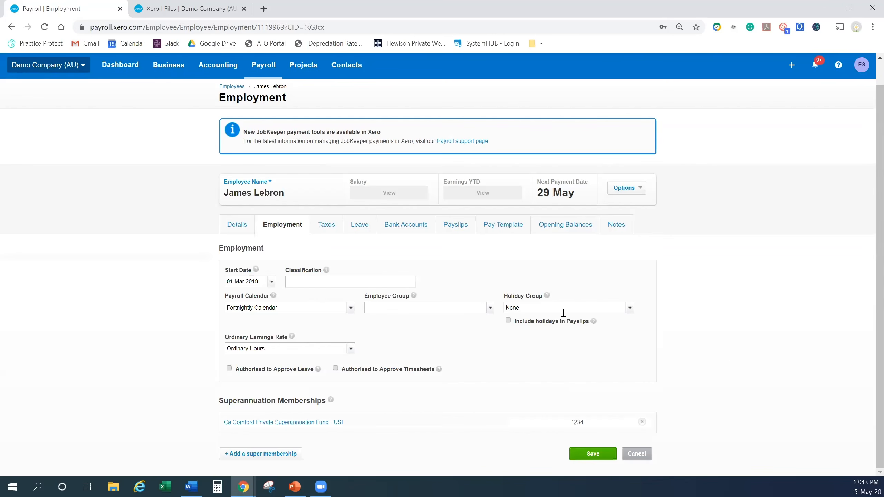
{"action": "left_click", "coordinate": [631, 308]}
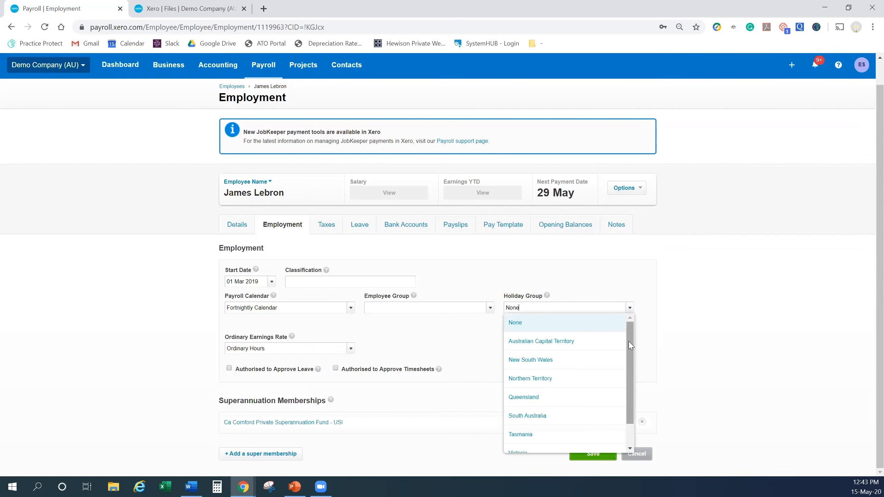
{"action": "scroll", "coordinate": [617, 376], "scroll_direction": "down", "scroll_amount": 1}
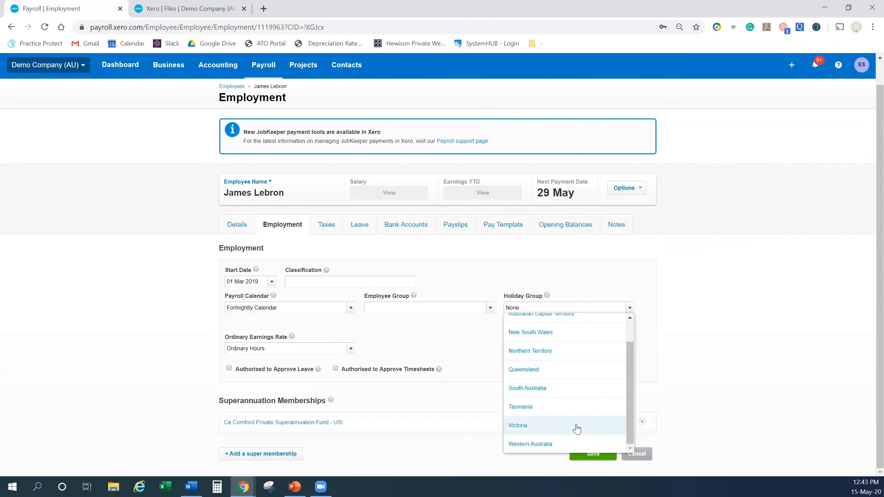
{"action": "left_click", "coordinate": [577, 429]}
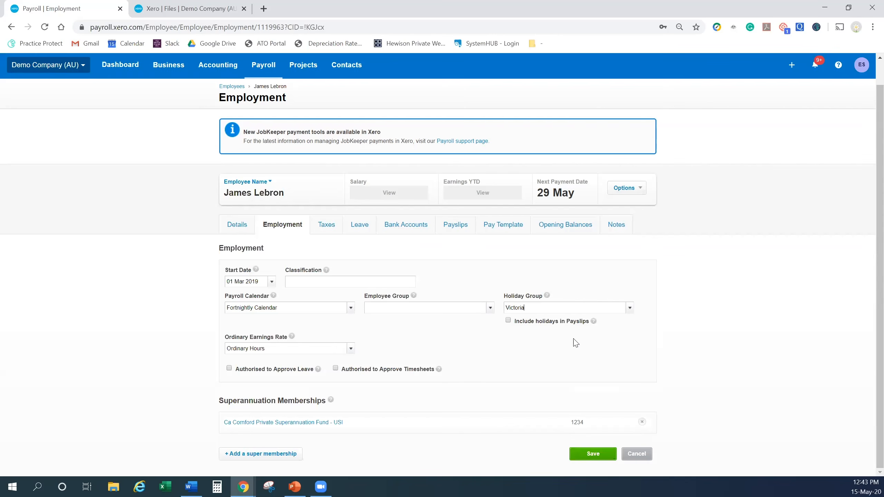
{"action": "mouse_move", "coordinate": [593, 325]}
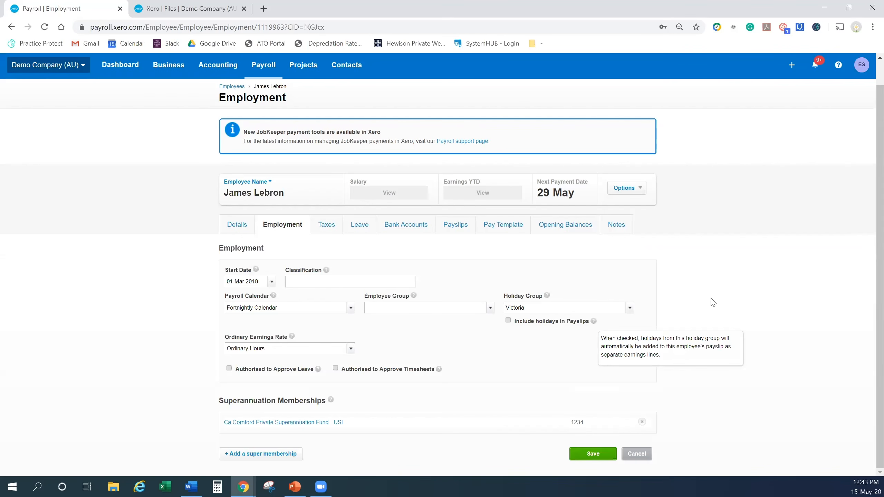
{"action": "left_click", "coordinate": [508, 321]}
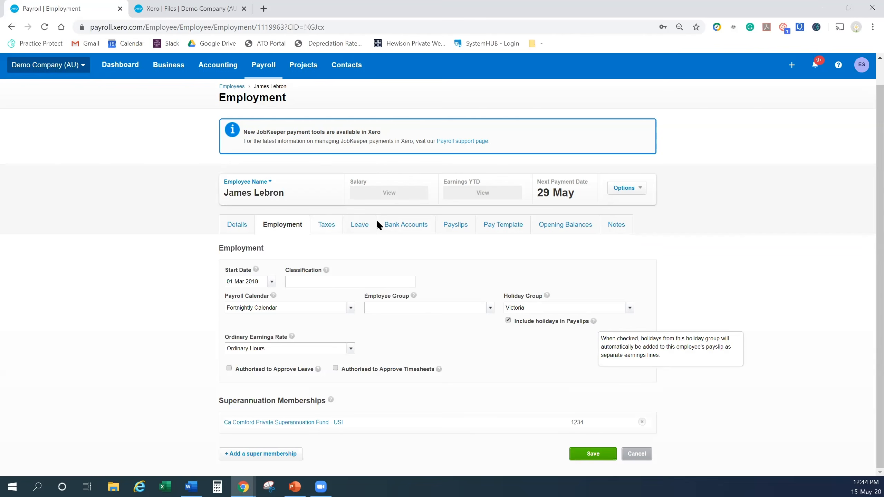
- Leave the employment page without saving and review the employee's tax declaration, including its filing status and history
{"action": "left_click", "coordinate": [331, 226]}
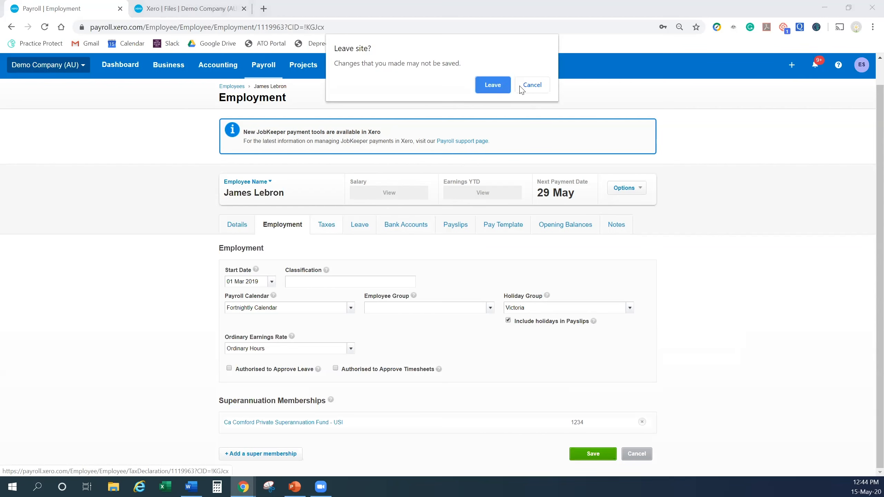
{"action": "left_click", "coordinate": [501, 86]}
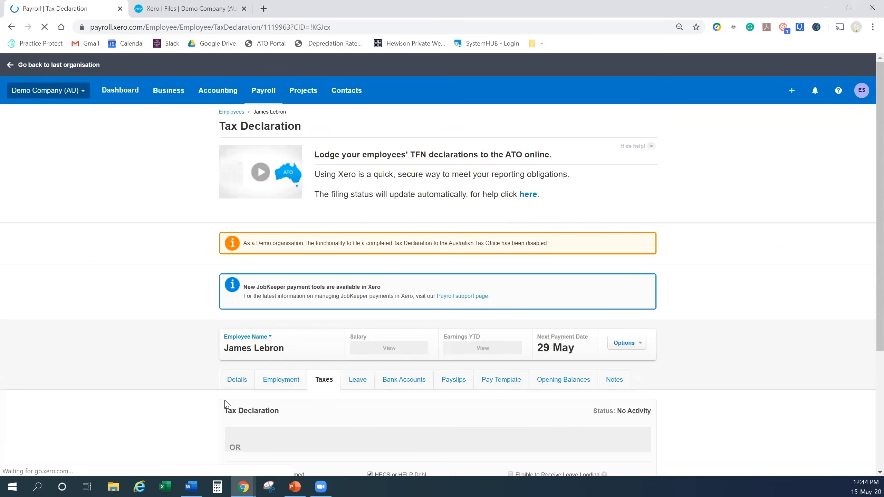
{"action": "scroll", "coordinate": [117, 359], "scroll_direction": "down", "scroll_amount": 5}
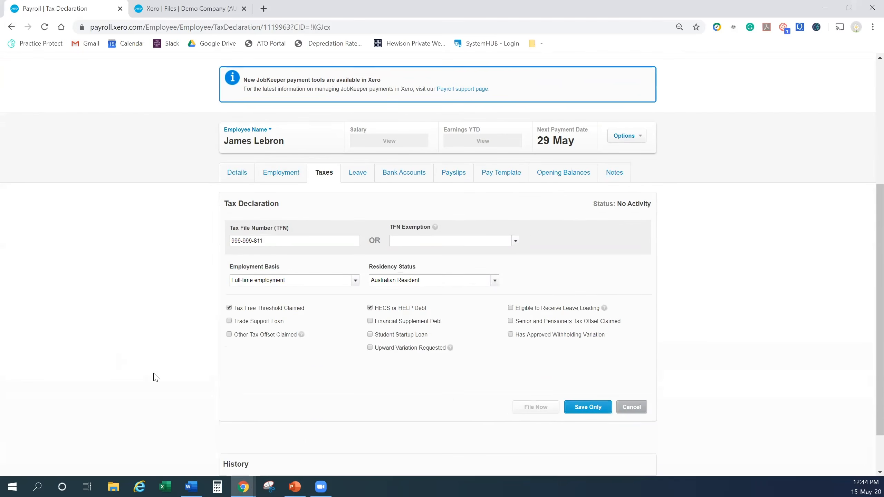
{"action": "scroll", "coordinate": [126, 338], "scroll_direction": "down", "scroll_amount": 2}
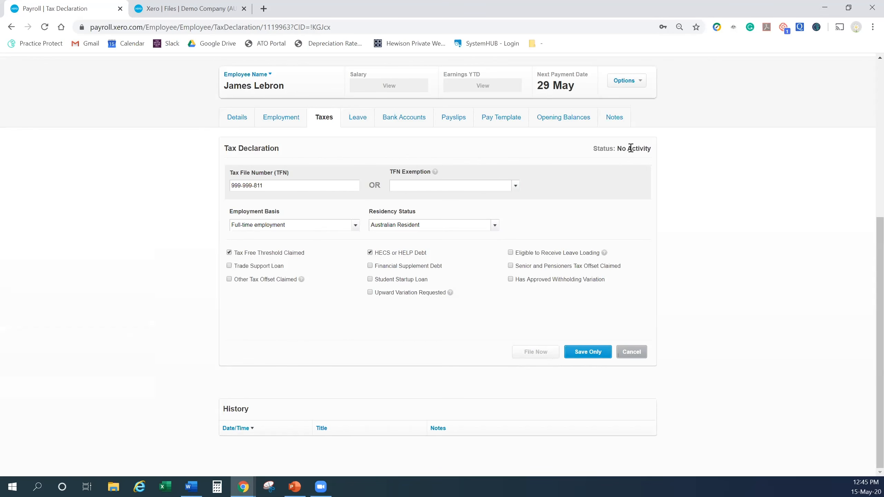
{"action": "left_click_drag", "start_coordinate": [619, 149], "coordinate": [651, 149]}
{"action": "left_click", "coordinate": [655, 163]}
{"action": "scroll", "coordinate": [702, 313], "scroll_direction": "up", "scroll_amount": 2}
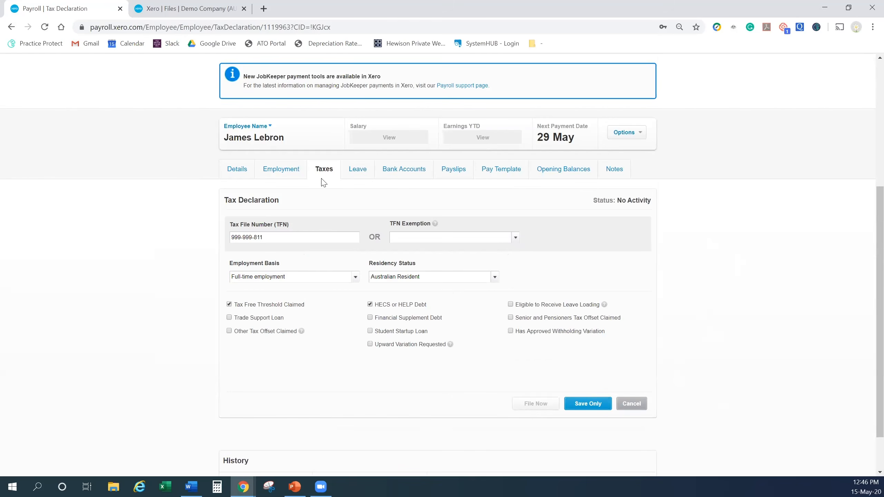
- Mark the employee as eligible to receive leave loading, discard that change and view the employee's leave balances and requests
{"action": "left_click", "coordinate": [511, 305]}
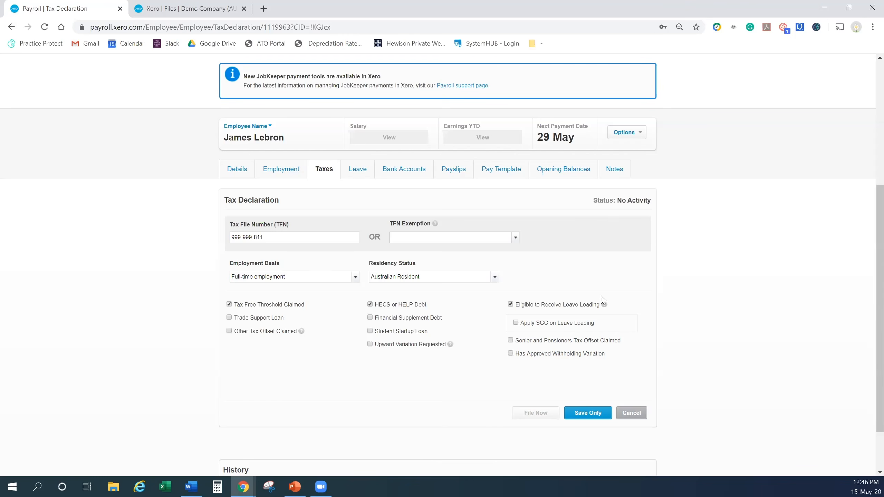
{"action": "scroll", "coordinate": [592, 317], "scroll_direction": "down", "scroll_amount": 1}
{"action": "left_click", "coordinate": [366, 170]}
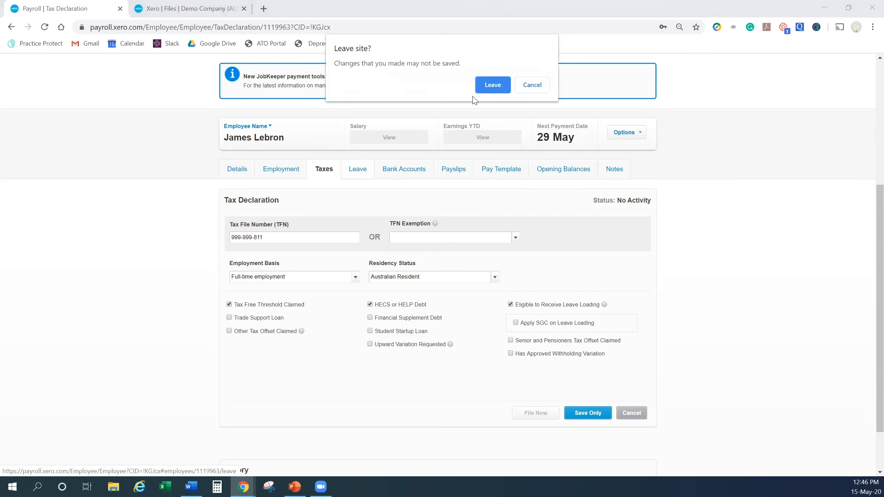
{"action": "left_click", "coordinate": [493, 86]}
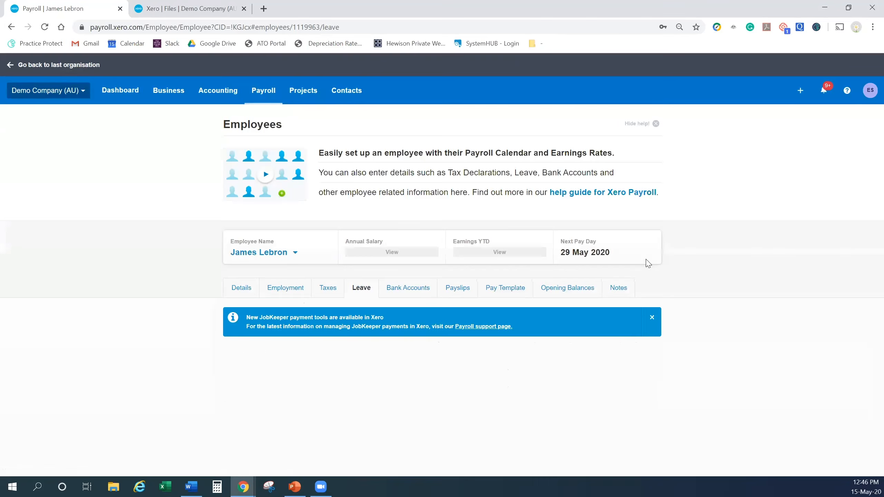
{"action": "scroll", "coordinate": [703, 340], "scroll_direction": "down", "scroll_amount": 2}
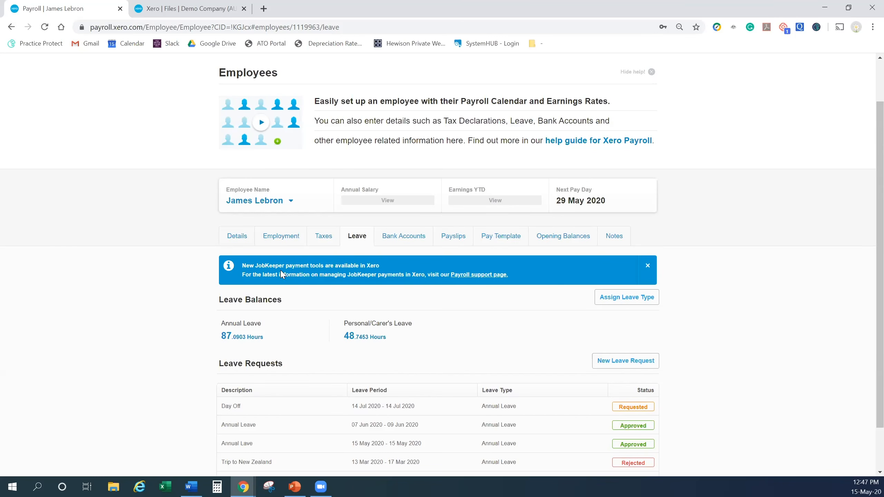
- Switch to the fifth listed employee's leave record and assign the default leave types
{"action": "left_click", "coordinate": [262, 202]}
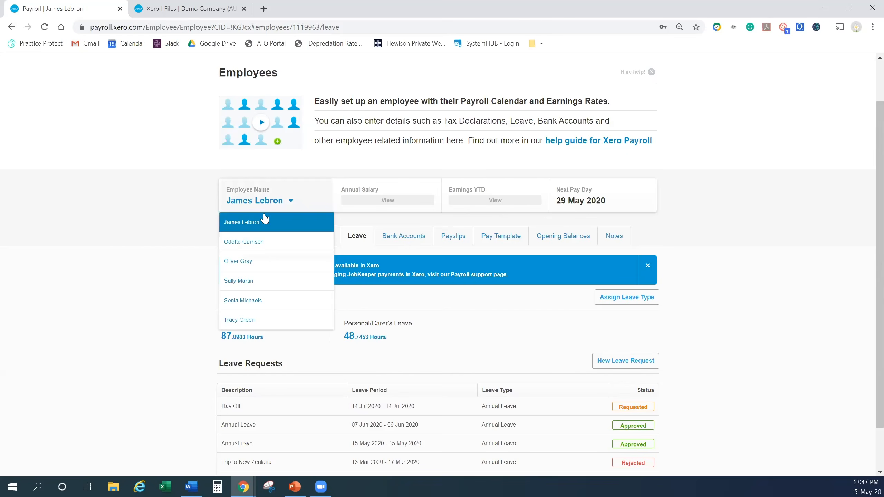
{"action": "left_click", "coordinate": [267, 305]}
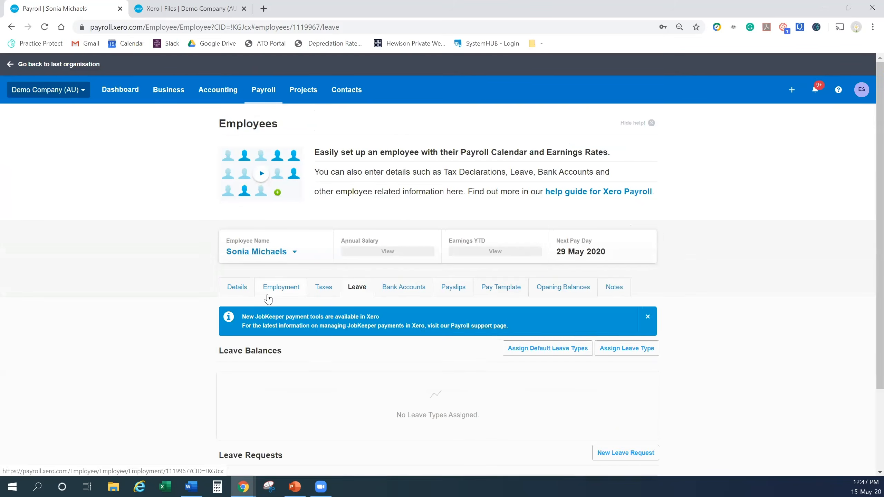
{"action": "scroll", "coordinate": [278, 307], "scroll_direction": "down", "scroll_amount": 2}
{"action": "scroll", "coordinate": [299, 319], "scroll_direction": "up", "scroll_amount": 1}
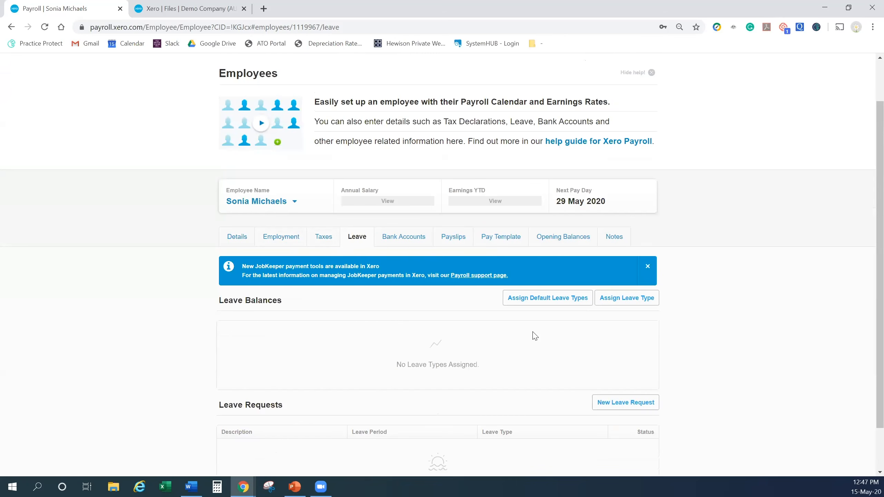
{"action": "left_click", "coordinate": [562, 299]}
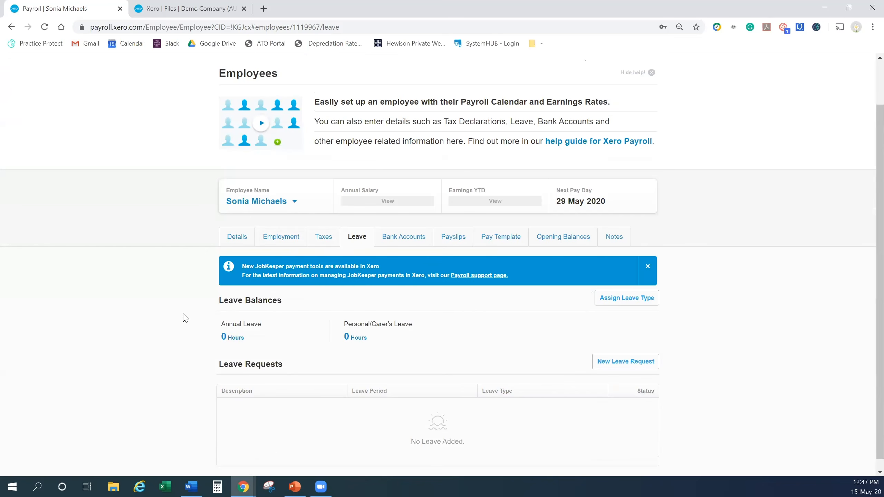
- In the first listed employee's leave record, set the Annual Leave calculation method to Based on Ordinary Earnings
{"action": "left_click", "coordinate": [273, 204]}
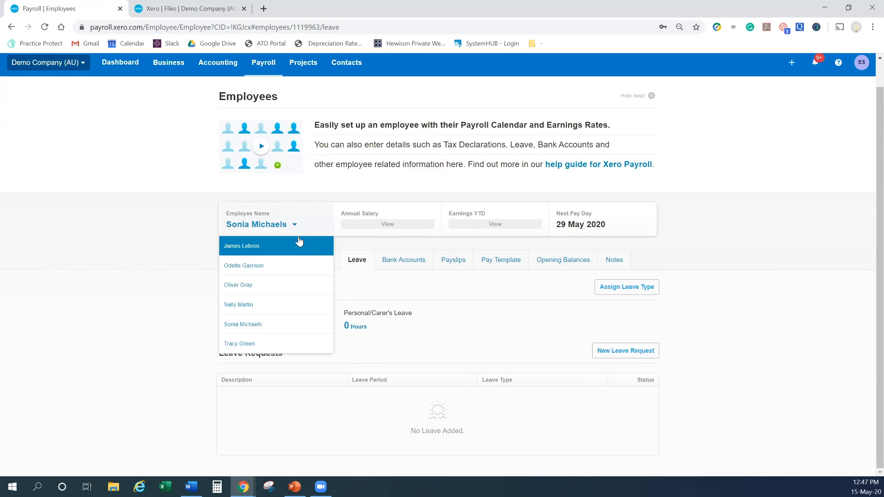
{"action": "left_click", "coordinate": [279, 248]}
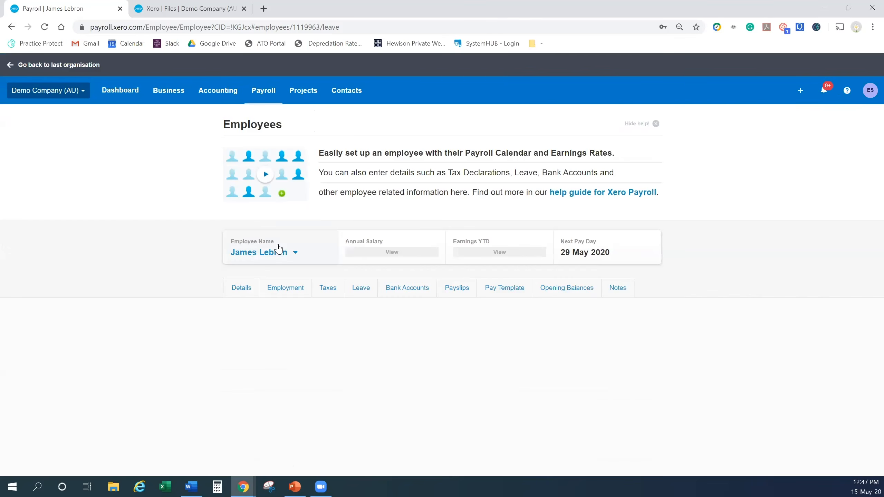
{"action": "scroll", "coordinate": [278, 248], "scroll_direction": "down", "scroll_amount": 1}
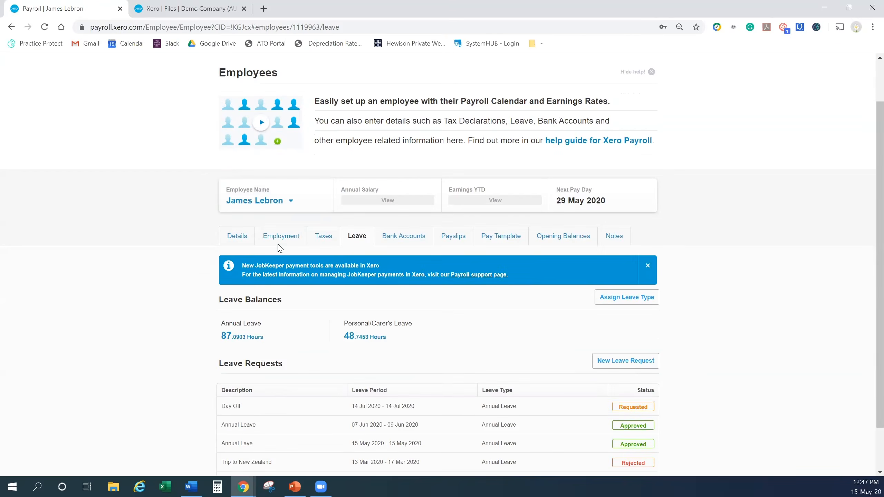
{"action": "left_click", "coordinate": [260, 340]}
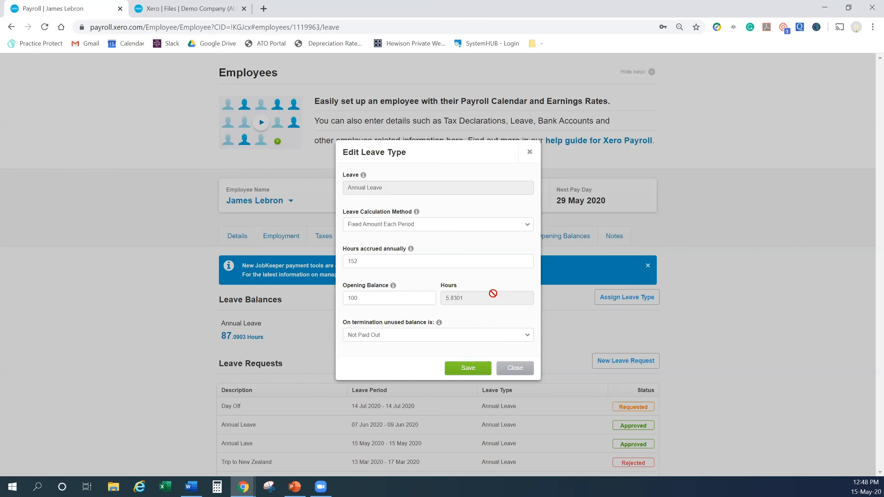
{"action": "left_click", "coordinate": [452, 229]}
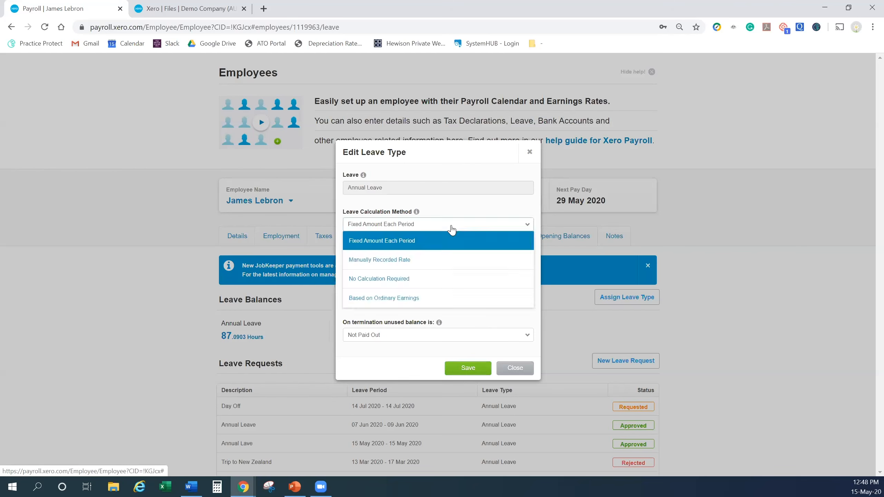
{"action": "left_click", "coordinate": [381, 305]}
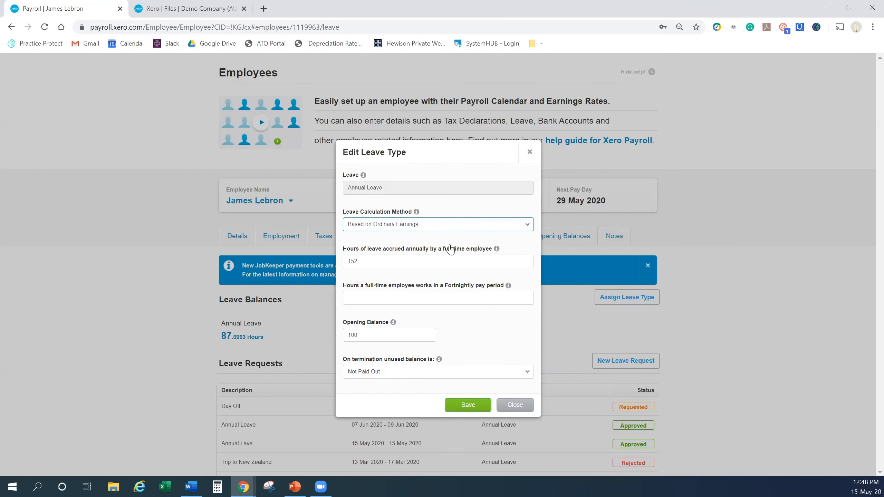
- Set the hours a full-time employee works in a fortnightly pay period to 76 for Annual Leave
{"action": "left_click_drag", "start_coordinate": [443, 249], "coordinate": [492, 250]}
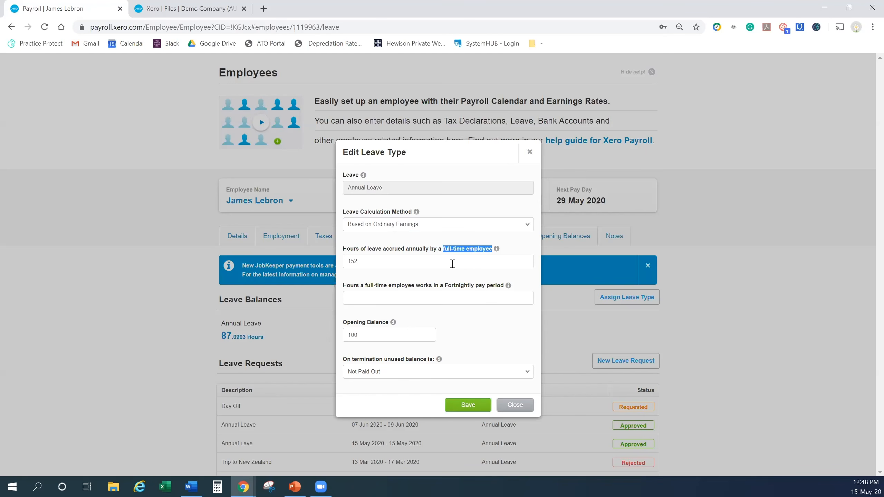
{"action": "left_click", "coordinate": [396, 262]}
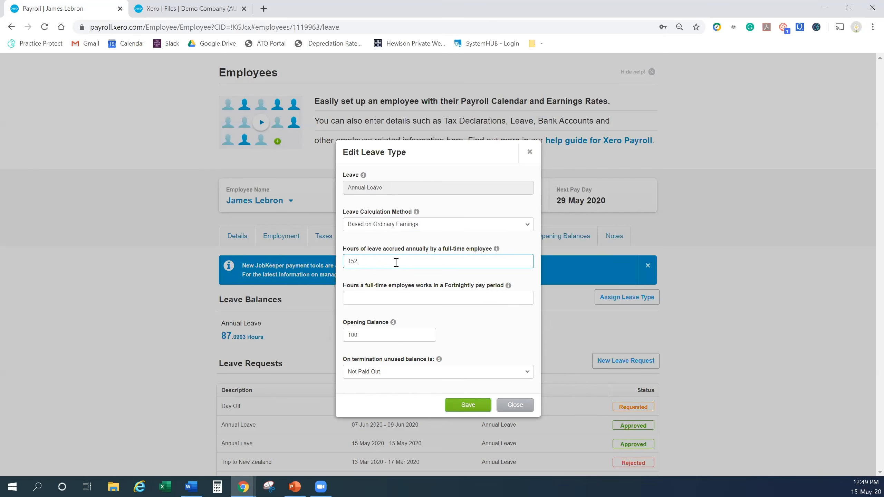
{"action": "left_click", "coordinate": [402, 296]}
{"action": "left_click", "coordinate": [413, 259]}
{"action": "left_click", "coordinate": [425, 261]}
{"action": "double_click", "coordinate": [404, 265]}
{"action": "left_click", "coordinate": [381, 300]}
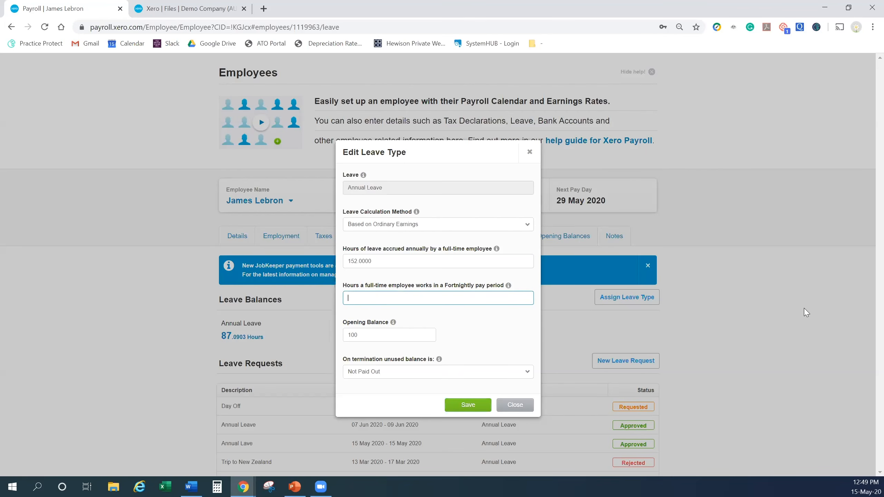
{"action": "type", "text": "76"}
{"action": "left_click", "coordinate": [493, 321]}
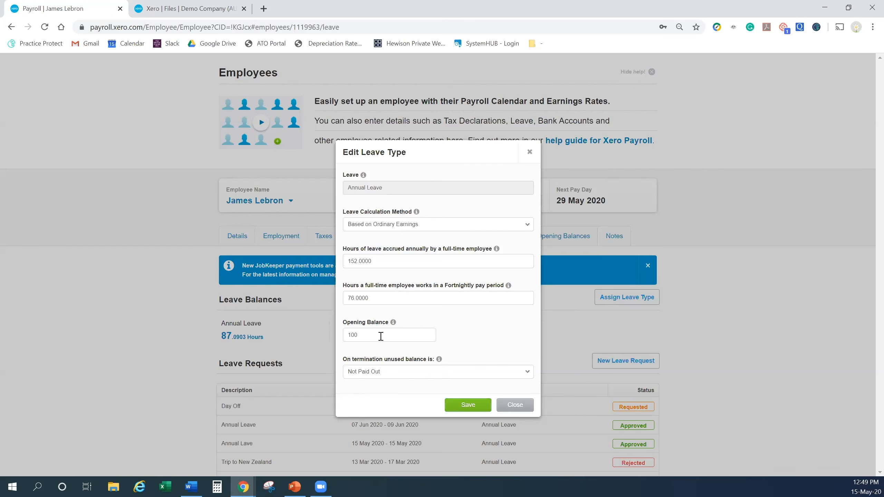
- Set the unused Annual Leave balance on termination to Paid Out and save the leave type
{"action": "left_click", "coordinate": [367, 337]}
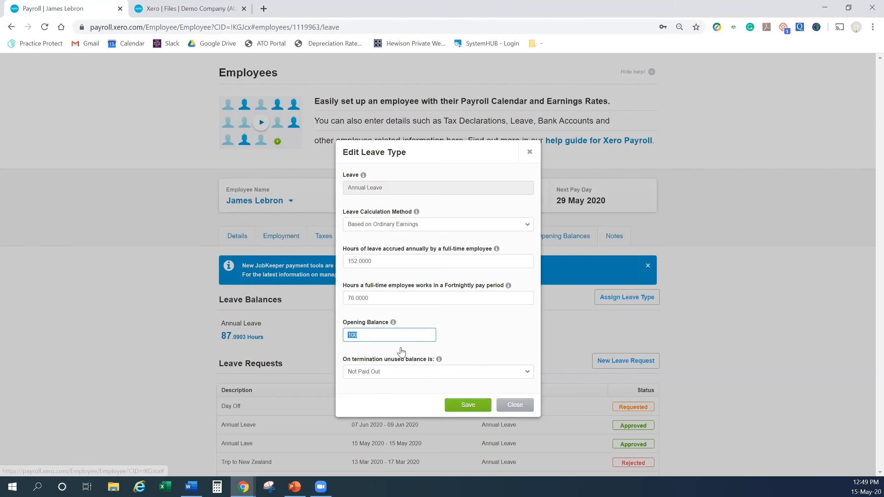
{"action": "left_click", "coordinate": [446, 358]}
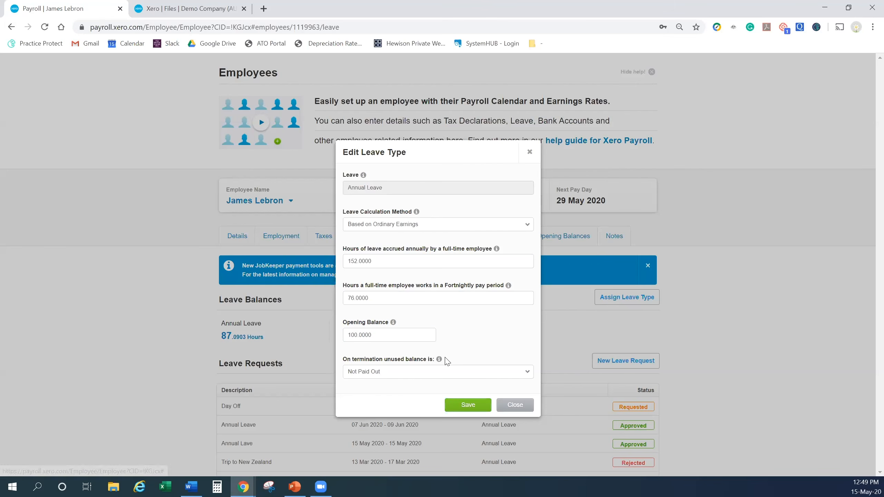
{"action": "left_click", "coordinate": [399, 379]}
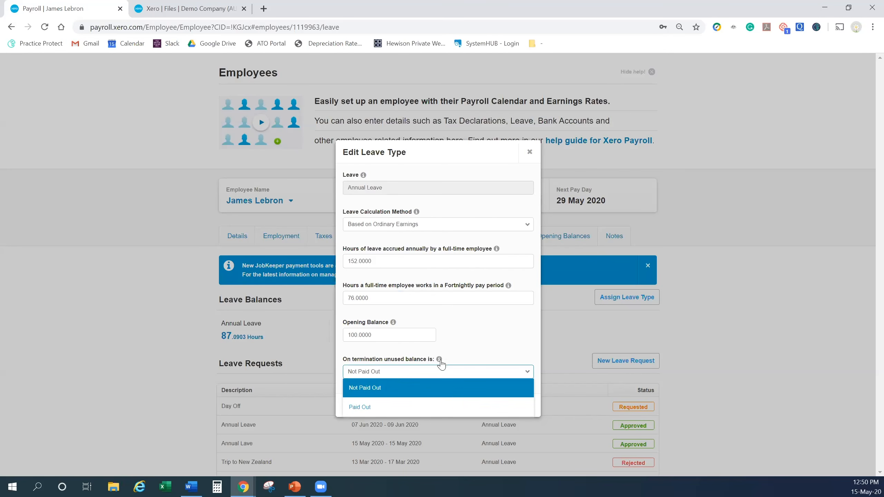
{"action": "left_click", "coordinate": [362, 407]}
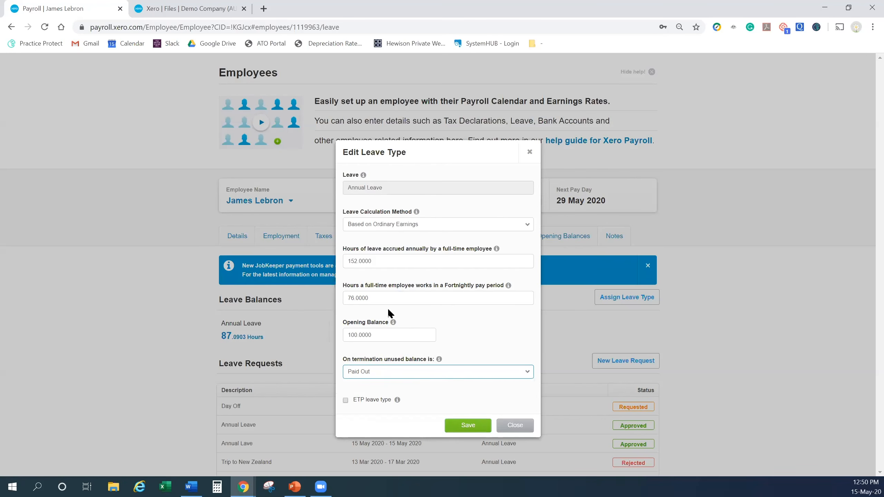
{"action": "left_click", "coordinate": [471, 426]}
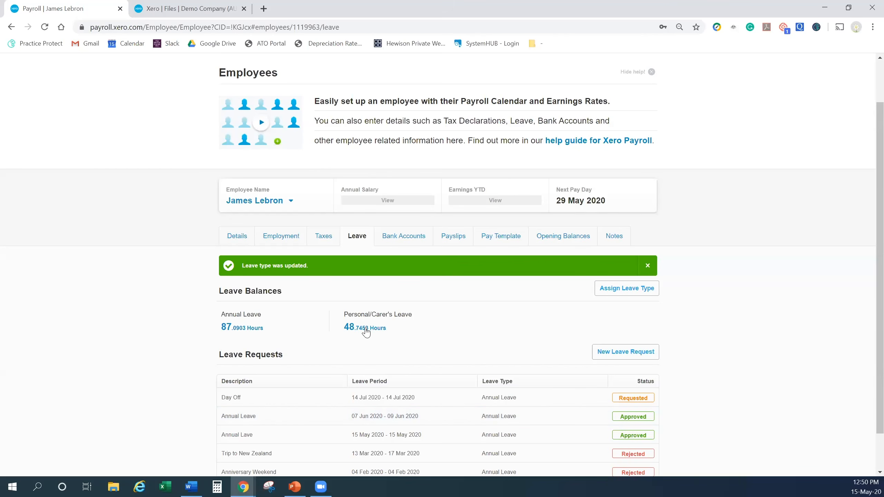
{"action": "left_click", "coordinate": [366, 331]}
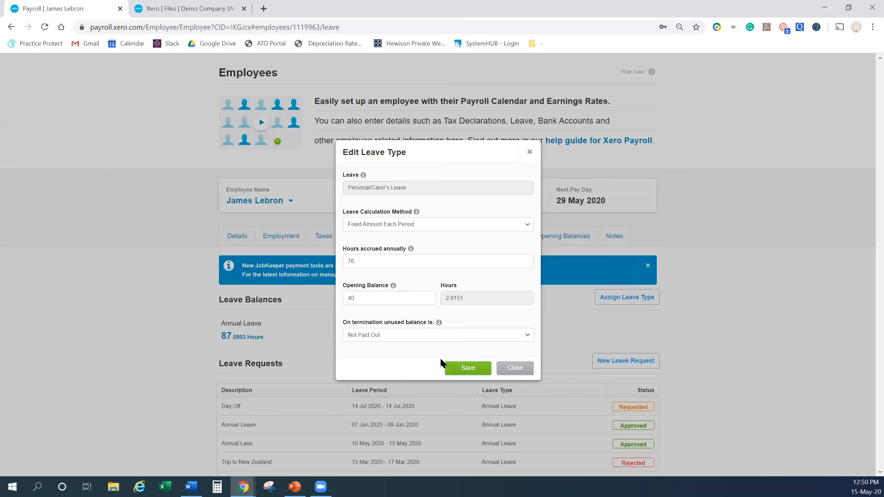
{"action": "left_click", "coordinate": [457, 231]}
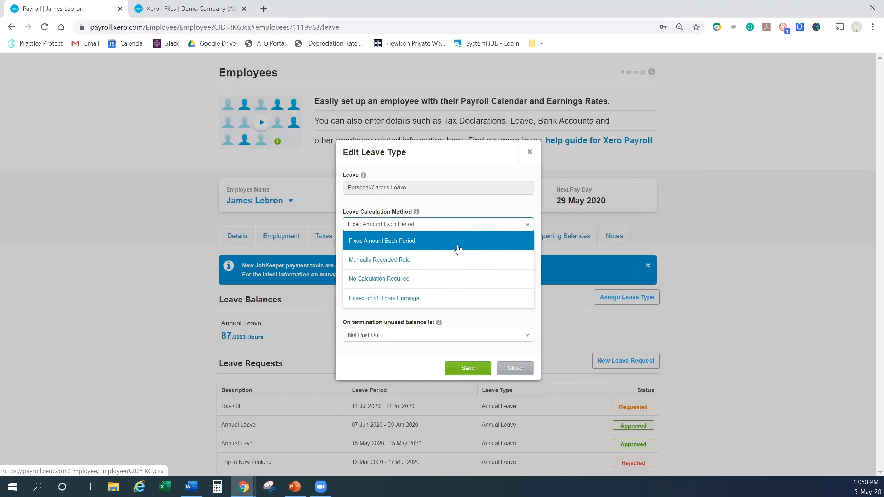
{"action": "left_click", "coordinate": [416, 299]}
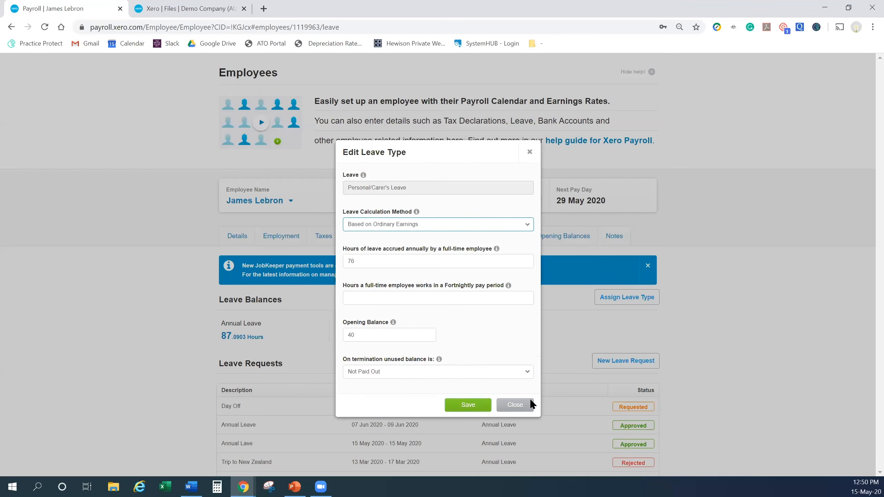
{"action": "left_click", "coordinate": [523, 409]}
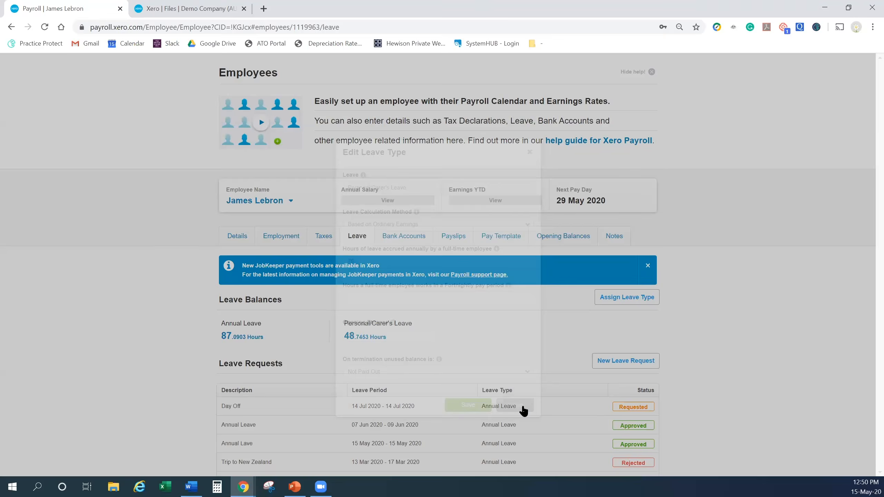
- Edit the employee's Personal/Carer's Leave type and set its calculation method to Based on Ordinary Earnings
{"action": "left_click", "coordinate": [425, 339]}
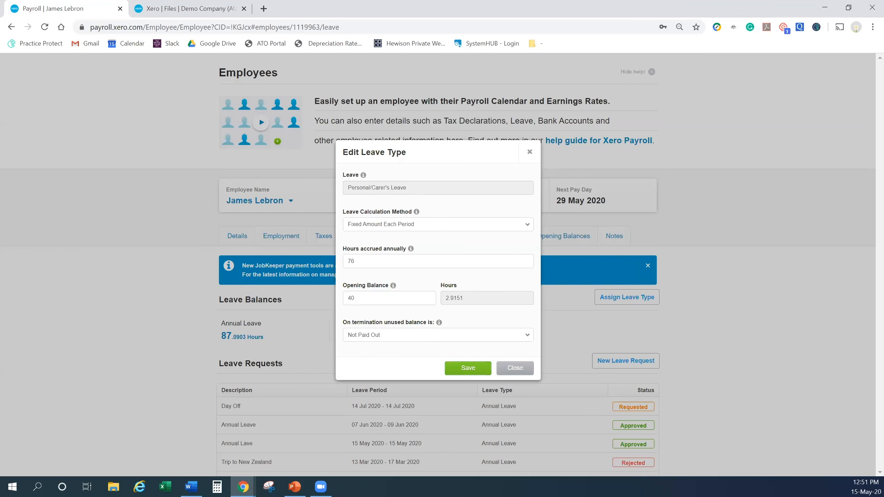
{"action": "double_click", "coordinate": [442, 261]}
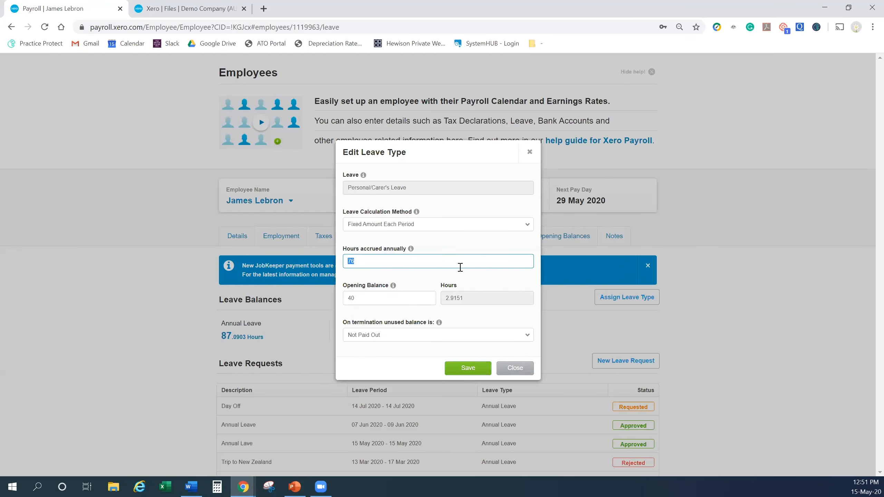
{"action": "left_click", "coordinate": [459, 226]}
{"action": "left_click", "coordinate": [414, 296]}
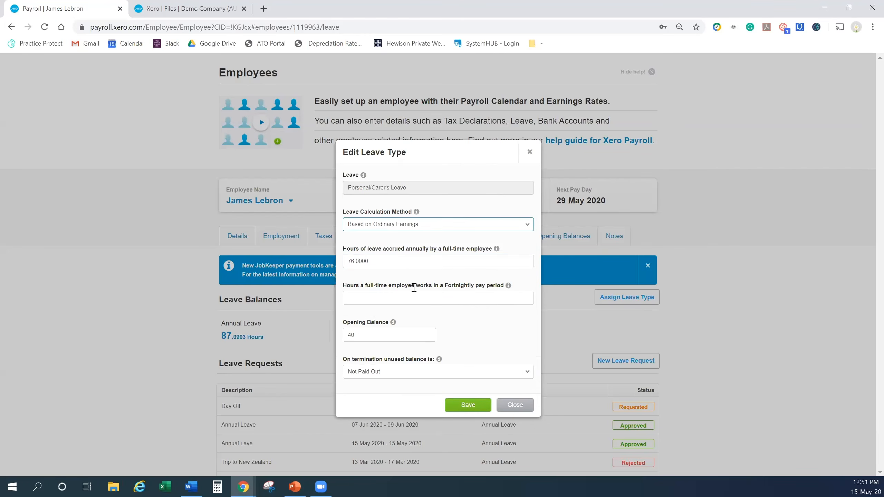
- Set the hours a full-time employee works in a fortnightly pay period to 76 for Personal/Carer's Leave and save
{"action": "left_click", "coordinate": [436, 304]}
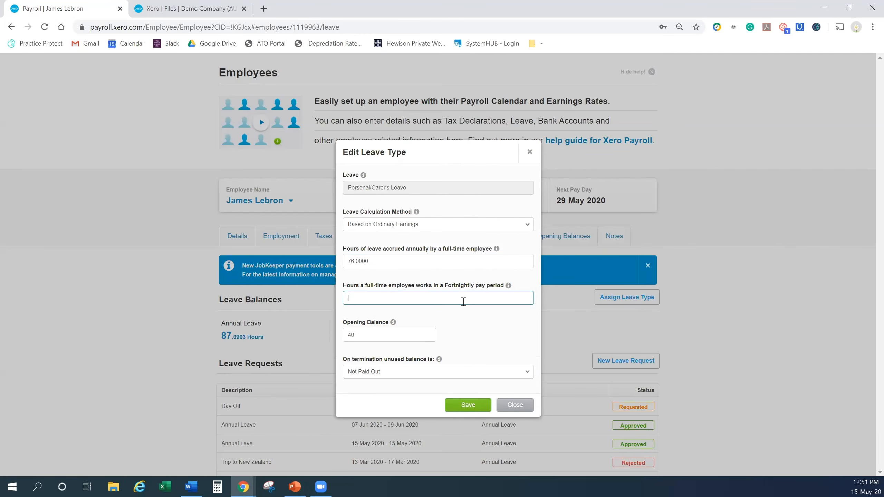
{"action": "type", "text": "7"}
{"action": "key", "text": "BackSpace"}
{"action": "type", "text": "76"}
{"action": "left_click", "coordinate": [455, 346]}
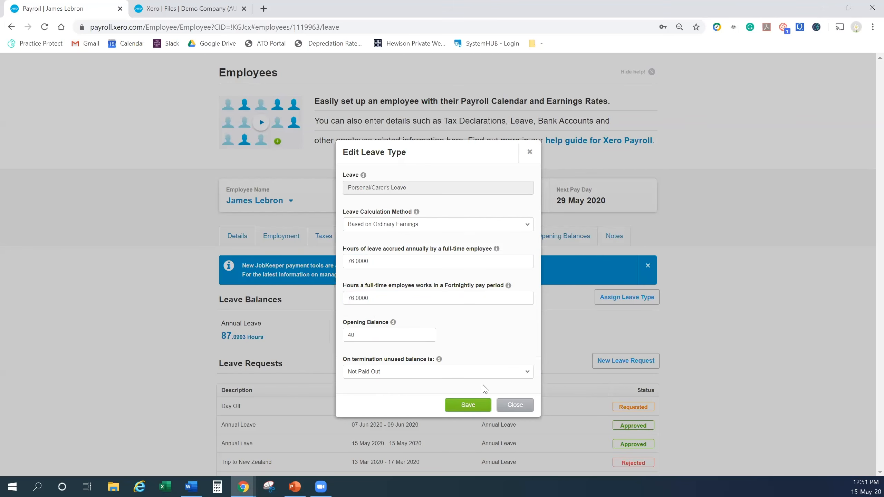
{"action": "left_click", "coordinate": [468, 405]}
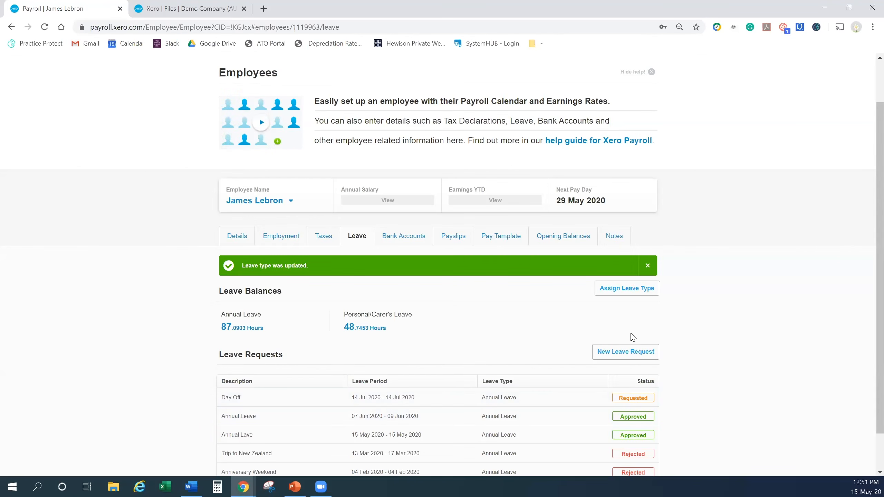
- Close the Files browser tab and open the payroll Pay Runs page in a separate browser tab
{"action": "scroll", "coordinate": [423, 271], "scroll_direction": "down", "scroll_amount": 1}
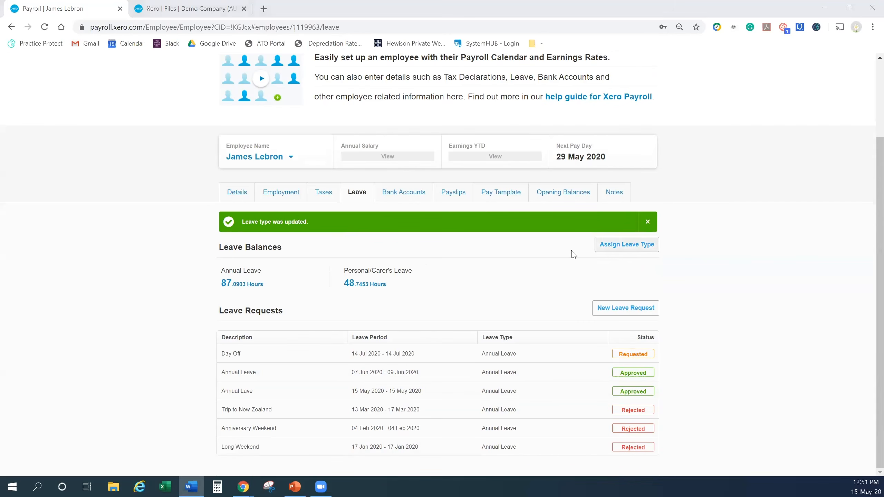
{"action": "scroll", "coordinate": [549, 292], "scroll_direction": "up", "scroll_amount": 2}
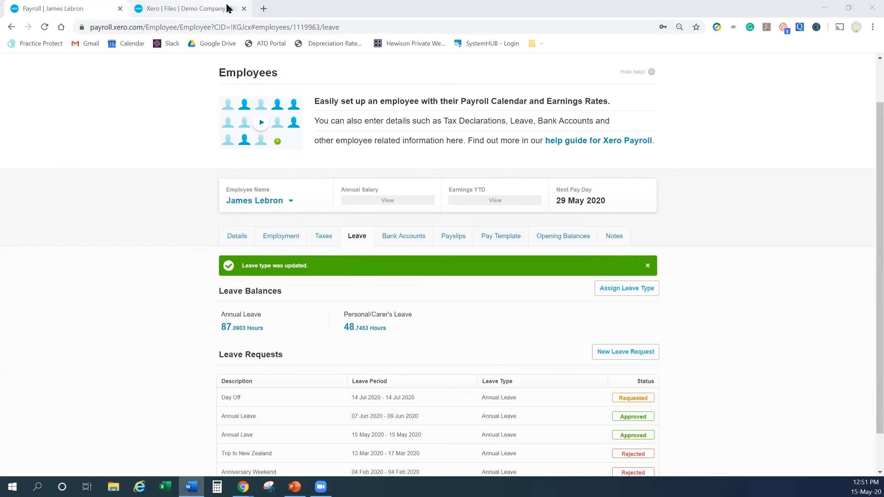
{"action": "left_click", "coordinate": [239, 10]}
{"action": "left_click", "coordinate": [245, 8]}
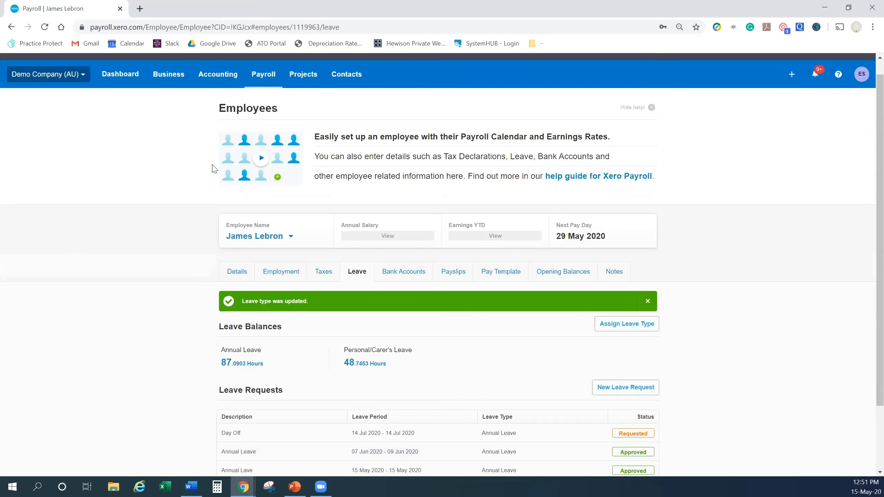
{"action": "left_click", "coordinate": [272, 94]}
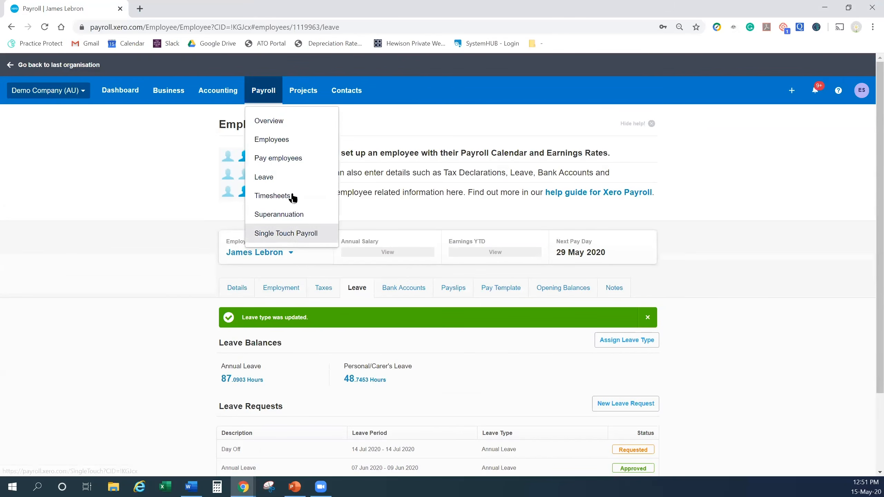
{"action": "right_click", "coordinate": [293, 162]}
{"action": "left_click", "coordinate": [338, 170]}
- Examine the requested Day Off leave request and its option to reject with a note, leaving the request undecided
{"action": "scroll", "coordinate": [183, 334], "scroll_direction": "down", "scroll_amount": 3}
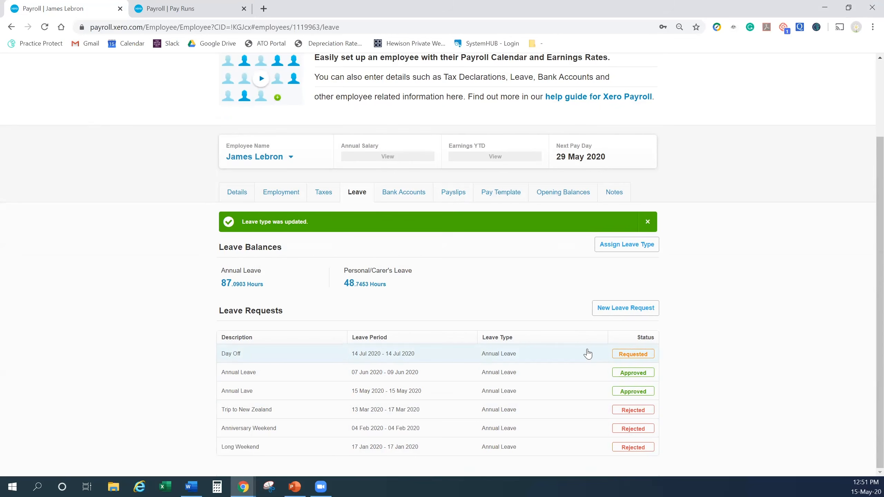
{"action": "left_click", "coordinate": [637, 355]}
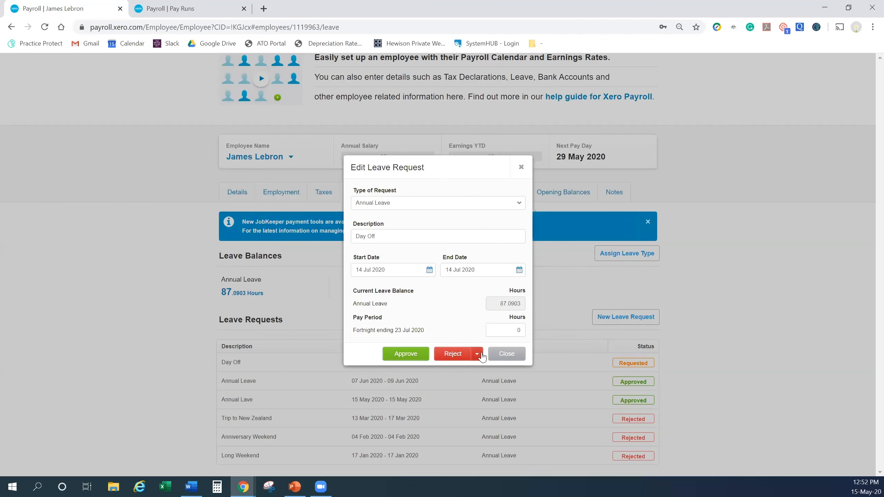
{"action": "left_click", "coordinate": [481, 354]}
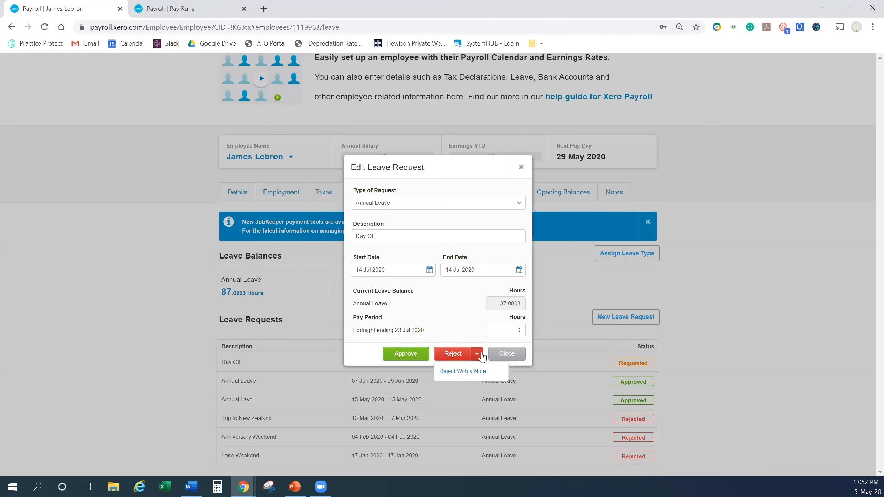
{"action": "left_click", "coordinate": [474, 371]}
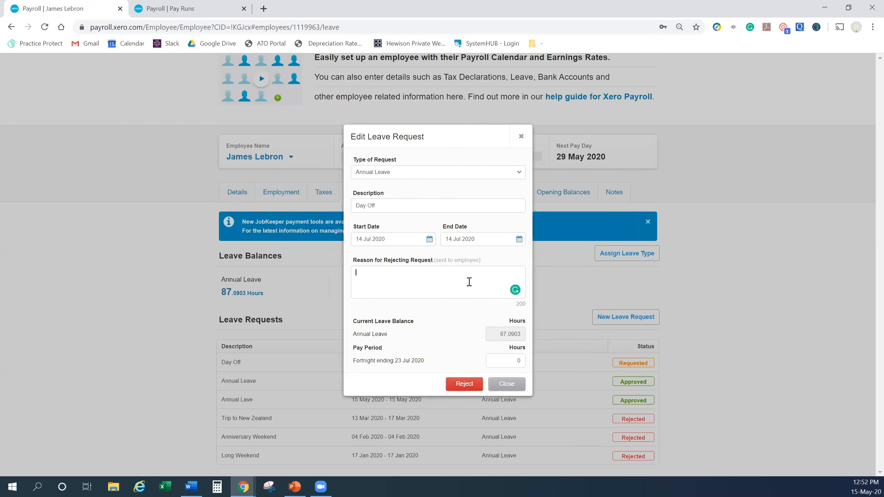
{"action": "left_click", "coordinate": [511, 386]}
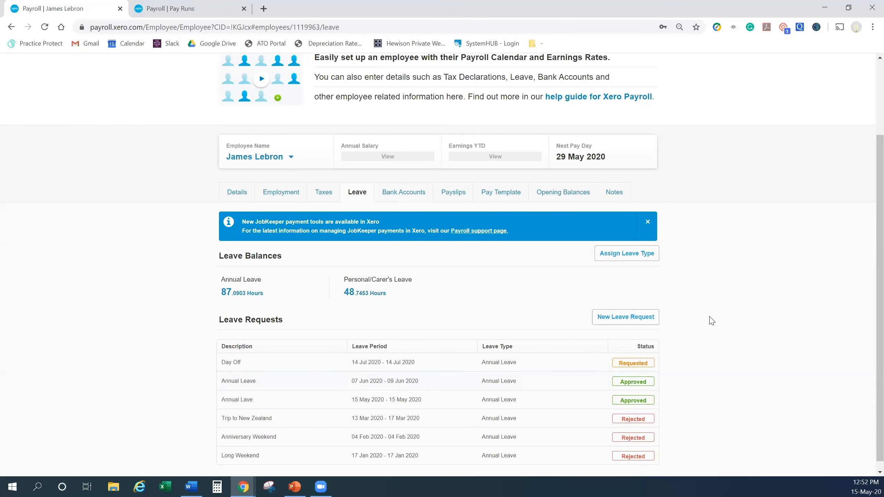
- Start a new leave request of type Annual Leave with the description Adjustment
{"action": "left_click", "coordinate": [650, 321]}
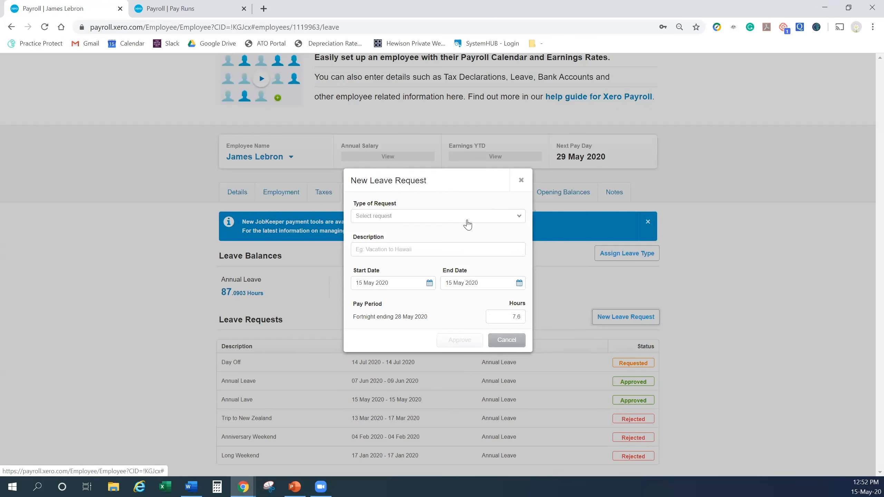
{"action": "left_click", "coordinate": [467, 220]}
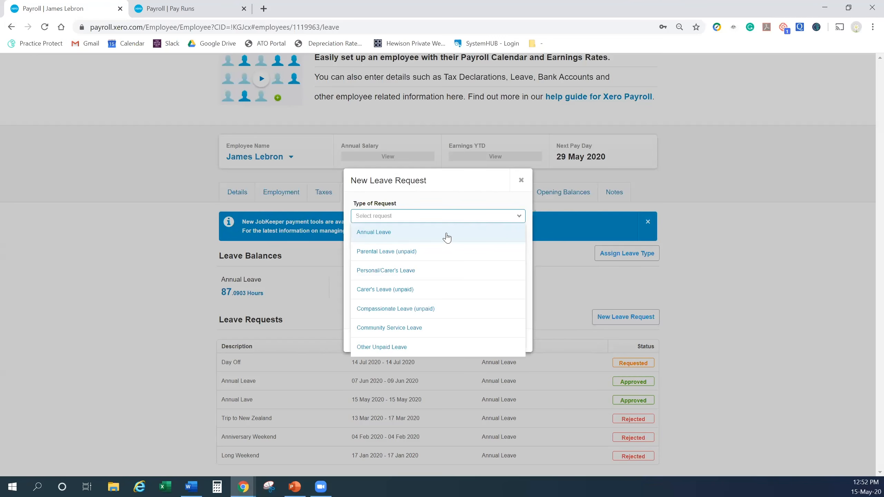
{"action": "left_click", "coordinate": [447, 238]}
{"action": "left_click", "coordinate": [461, 236]}
{"action": "type", "text": "Adjustment"}
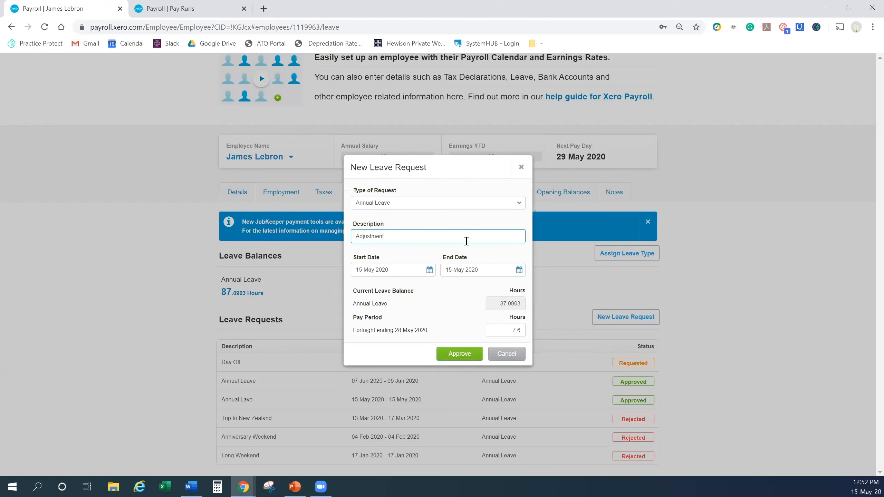
- Set both the start date and the end date of the leave request to 08 May 2020
{"action": "left_click", "coordinate": [430, 270]}
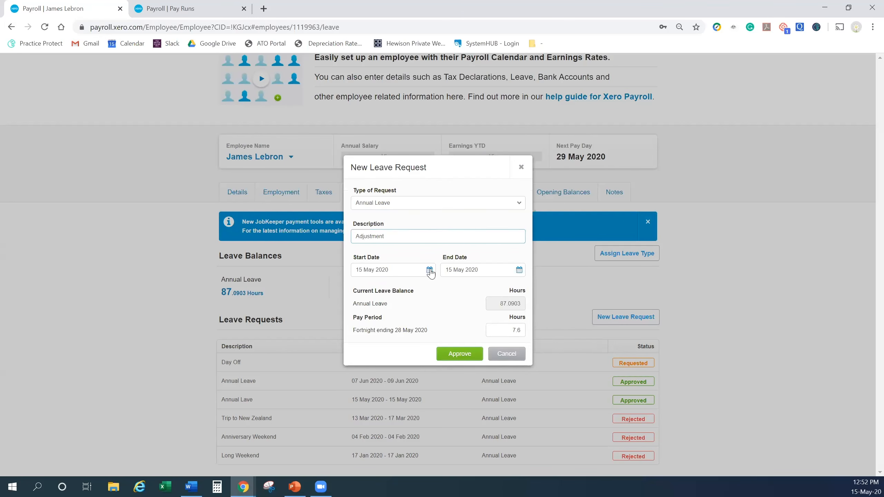
{"action": "left_click", "coordinate": [472, 354]}
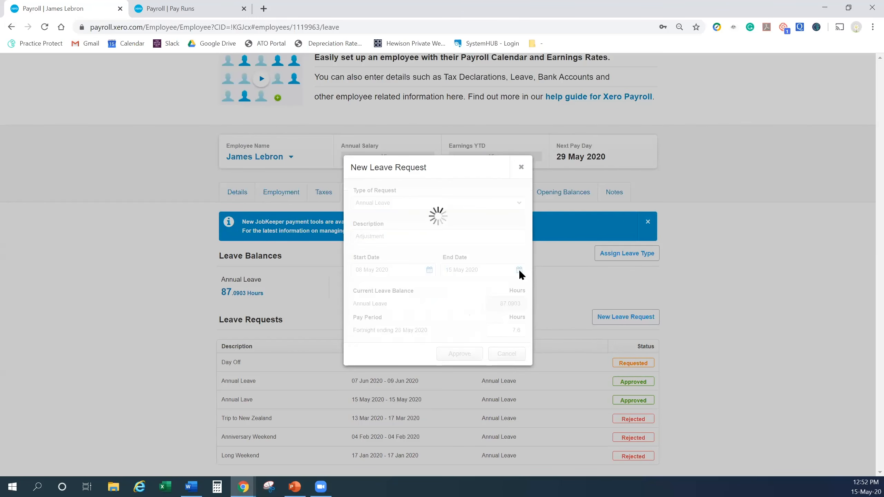
{"action": "left_click", "coordinate": [519, 270]}
{"action": "left_click", "coordinate": [492, 344]}
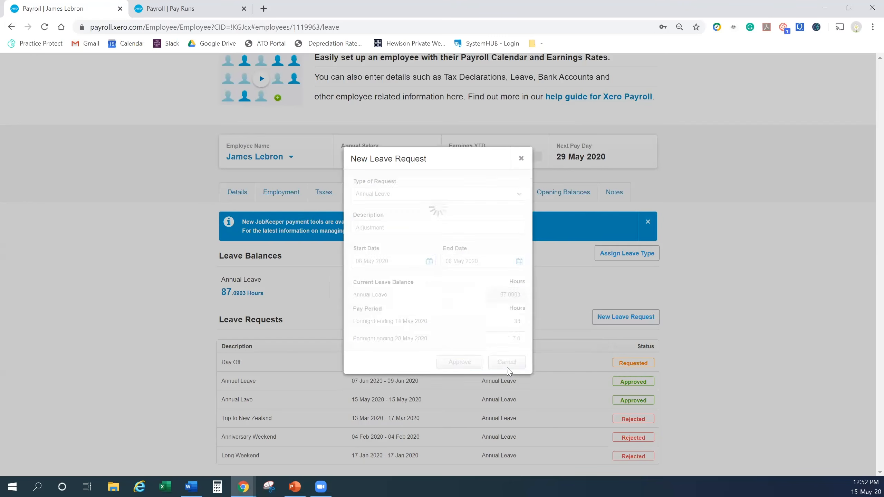
- Enter -10 hours for the fortnight ending 14 May 2020 and approve the leave request
{"action": "left_click", "coordinate": [503, 335]}
{"action": "double_click", "coordinate": [502, 335]}
{"action": "key", "text": "BackSpace"}
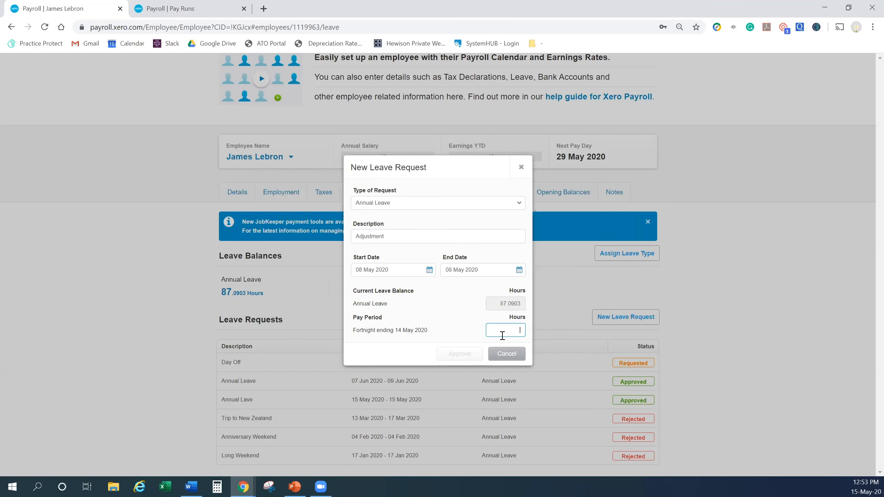
{"action": "type", "text": "-10"}
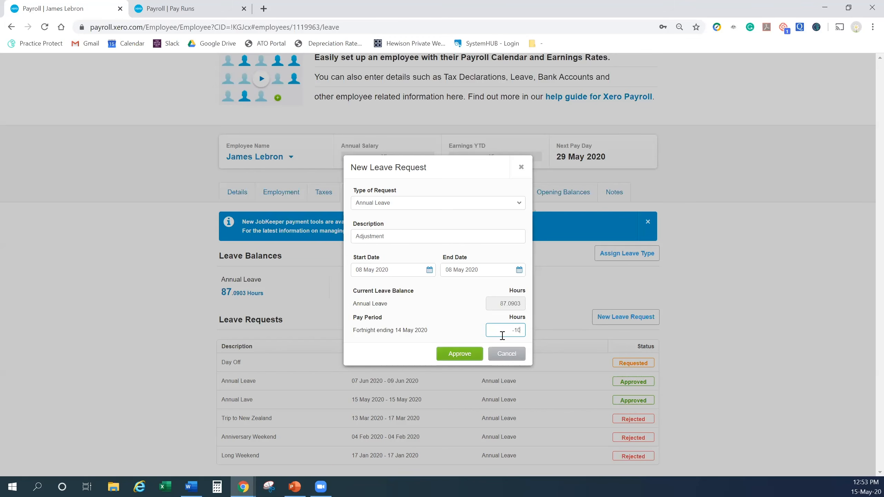
{"action": "left_click", "coordinate": [457, 360]}
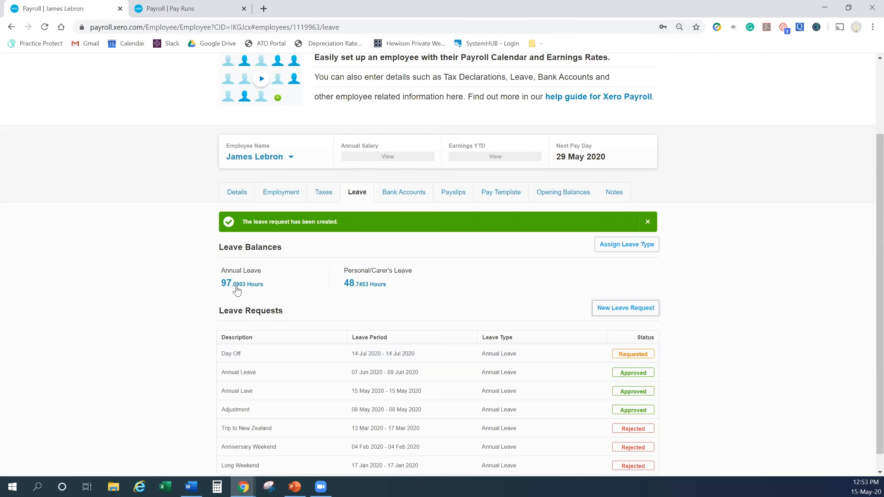
- Open the first employee's payslip in the draft pay run for the fortnight ending 28 May 2020 and review its leave adjustment line
{"action": "left_click", "coordinate": [220, 4]}
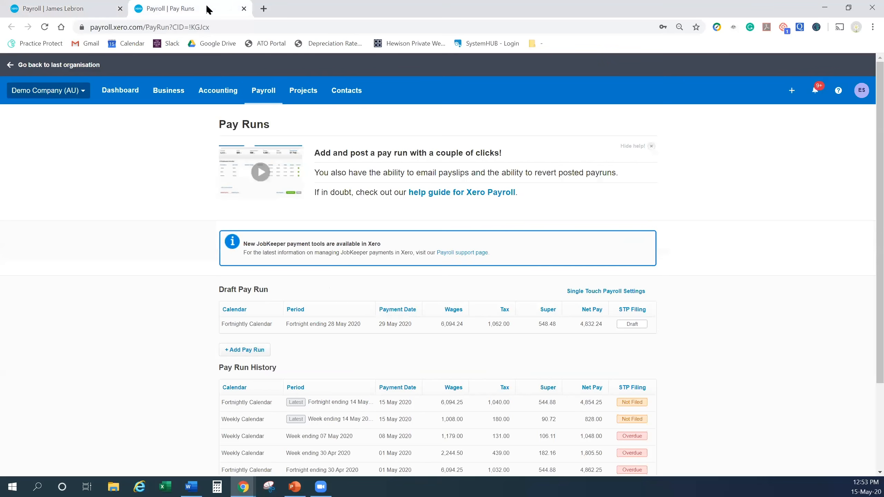
{"action": "left_click", "coordinate": [422, 326]}
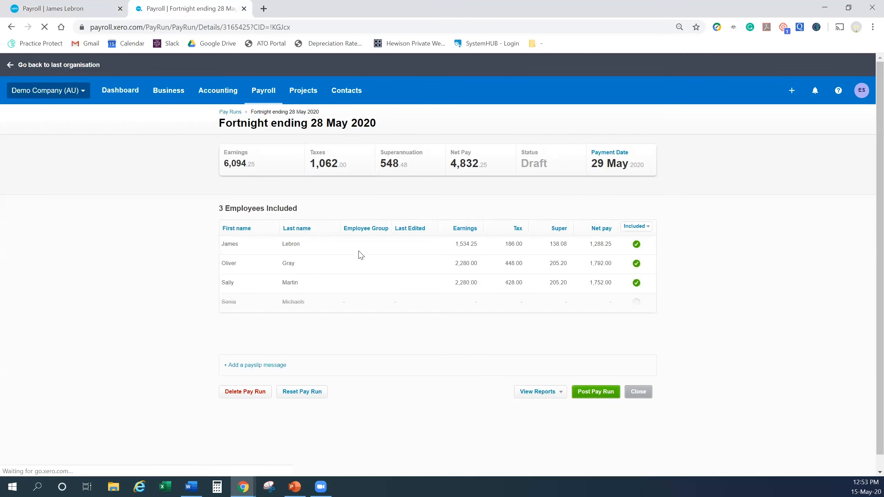
{"action": "left_click", "coordinate": [352, 254]}
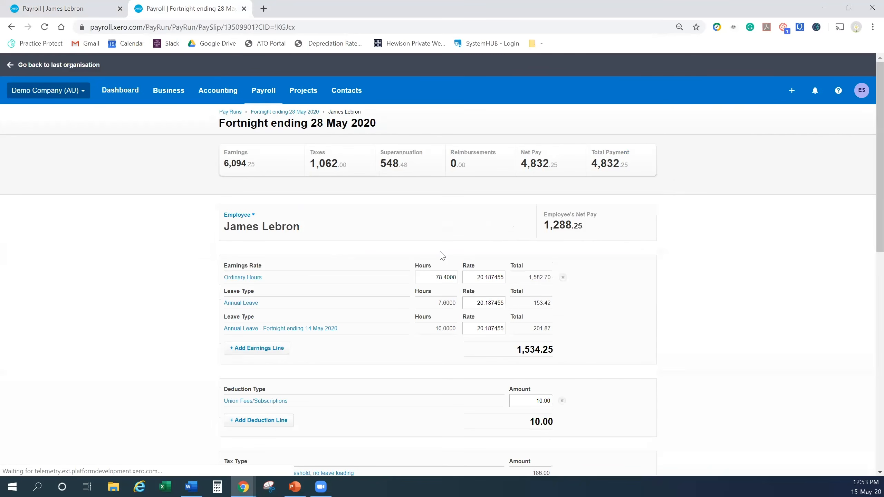
{"action": "scroll", "coordinate": [441, 254], "scroll_direction": "down", "scroll_amount": 5}
{"action": "scroll", "coordinate": [474, 241], "scroll_direction": "up", "scroll_amount": 3}
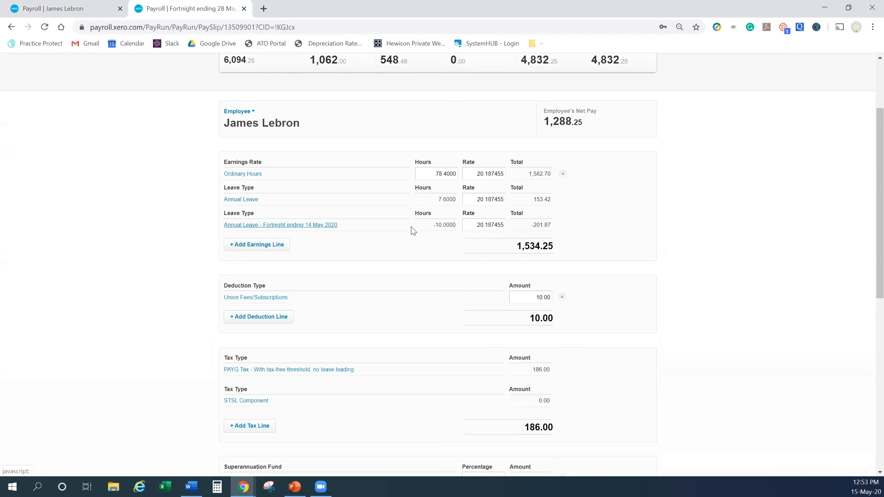
{"action": "left_click_drag", "start_coordinate": [432, 226], "coordinate": [458, 225]}
{"action": "left_click", "coordinate": [458, 224]}
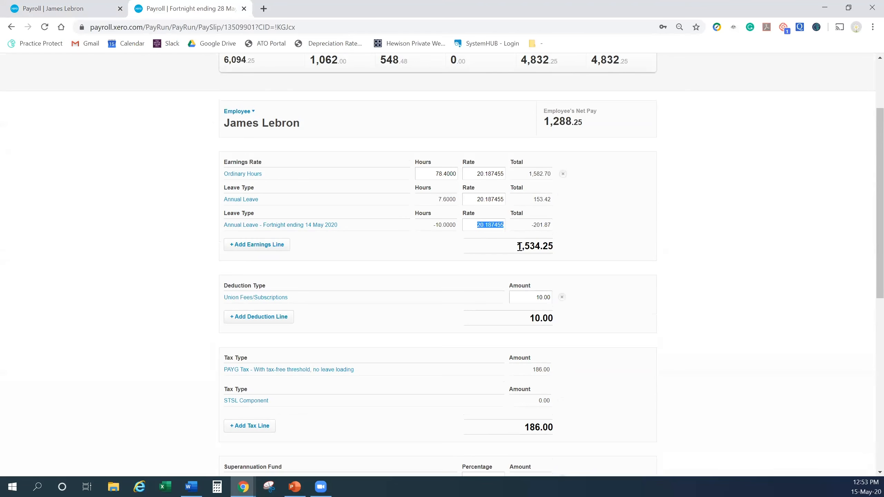
{"action": "left_click", "coordinate": [645, 306]}
{"action": "scroll", "coordinate": [645, 306], "scroll_direction": "down", "scroll_amount": 10}
{"action": "scroll", "coordinate": [499, 198], "scroll_direction": "up", "scroll_amount": 9}
- Set the rate of the Annual Leave line for the fortnight ending 14 May 2020 to 0
{"action": "mouse_move", "coordinate": [492, 225]}
{"action": "left_mouse_down"}
{"action": "mouse_move", "coordinate": [540, 223]}
{"action": "mouse_move", "coordinate": [476, 229]}
{"action": "left_mouse_up"}
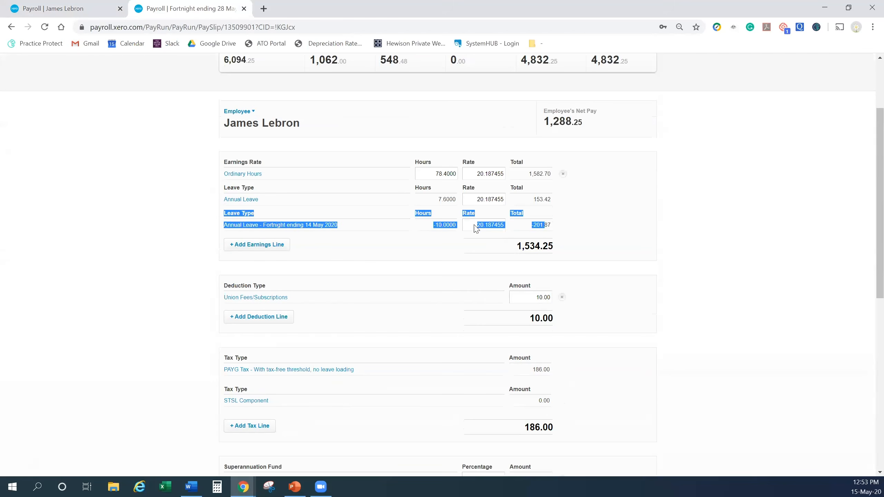
{"action": "left_click", "coordinate": [476, 228]}
{"action": "type", "text": "0"}
{"action": "left_click", "coordinate": [677, 202]}
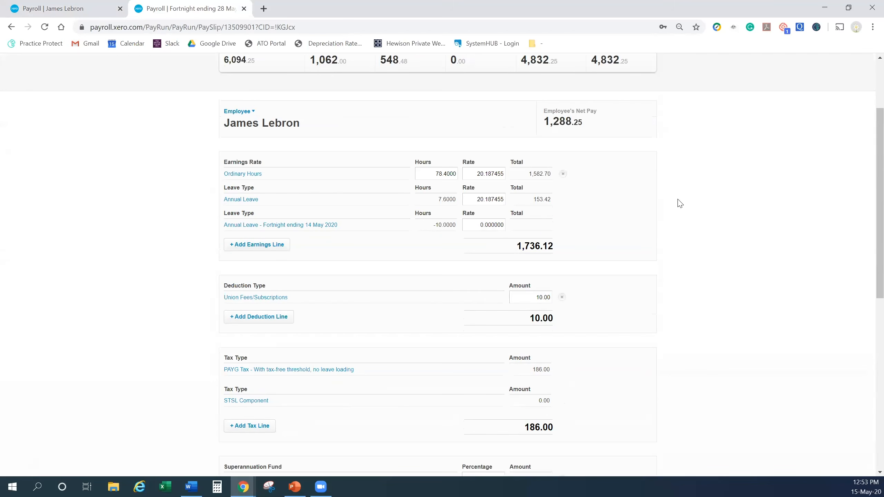
- Change the rate of the Annual Leave adjustment line to 20.18745
{"action": "left_click", "coordinate": [485, 224]}
{"action": "type", "text": "20.18745"}
{"action": "left_click", "coordinate": [602, 221]}
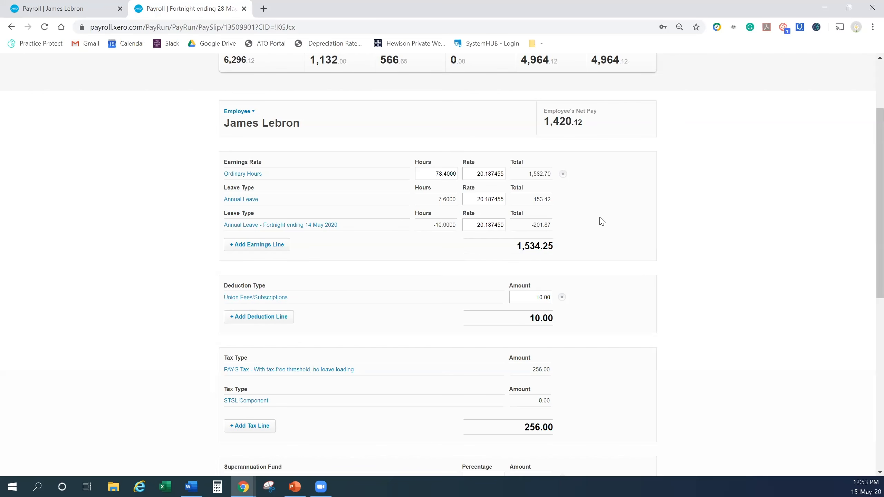
- Zero the rate on the -10 hour Annual Leave line and check the payslip's earnings total
{"action": "double_click", "coordinate": [446, 225]}
{"action": "double_click", "coordinate": [483, 225]}
{"action": "type", "text": "0"}
{"action": "left_click", "coordinate": [609, 233]}
{"action": "mouse_move", "coordinate": [542, 247]}
{"action": "left_mouse_down"}
{"action": "mouse_move", "coordinate": [517, 246]}
{"action": "mouse_move", "coordinate": [558, 251]}
{"action": "left_mouse_up"}
{"action": "left_click", "coordinate": [557, 251]}
- Check the employee's leave balances page against the draft payslip's earnings total and its -10 hour Annual Leave line
{"action": "left_click", "coordinate": [75, 2]}
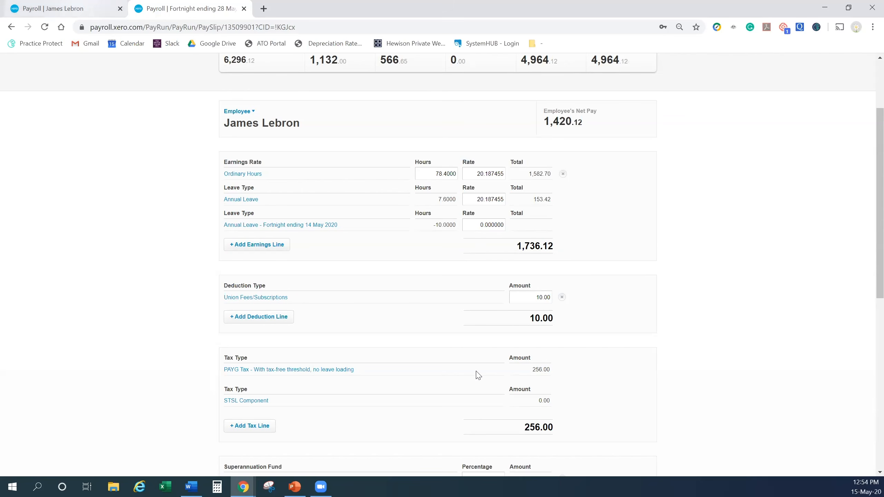
{"action": "scroll", "coordinate": [418, 282], "scroll_direction": "up", "scroll_amount": 3}
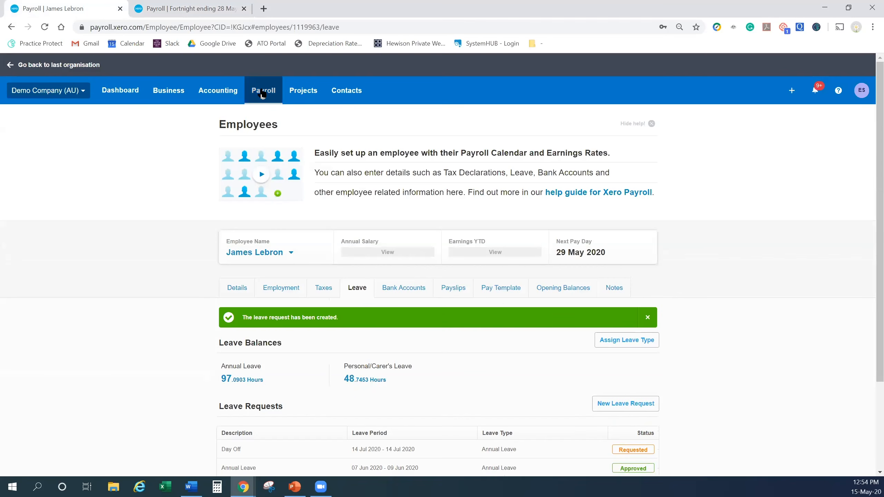
{"action": "left_click", "coordinate": [263, 89]}
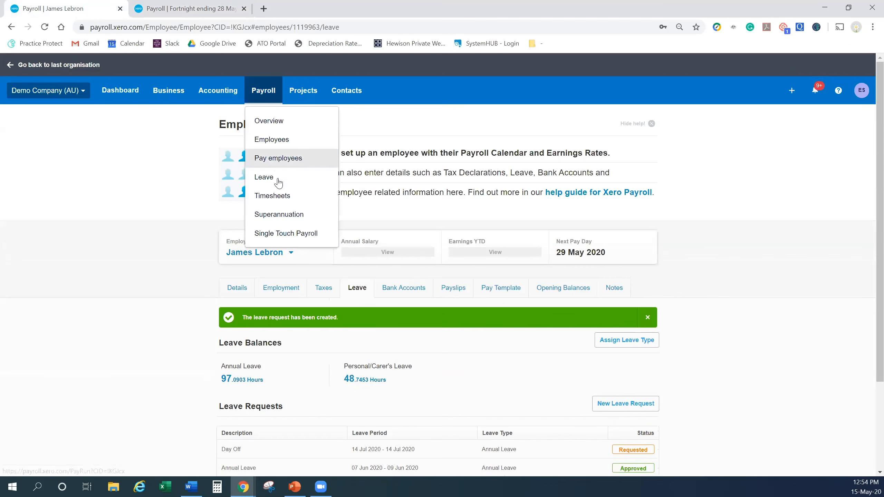
{"action": "left_click", "coordinate": [185, 9]}
{"action": "left_click_drag", "start_coordinate": [517, 248], "coordinate": [565, 245]}
{"action": "left_click", "coordinate": [564, 246]}
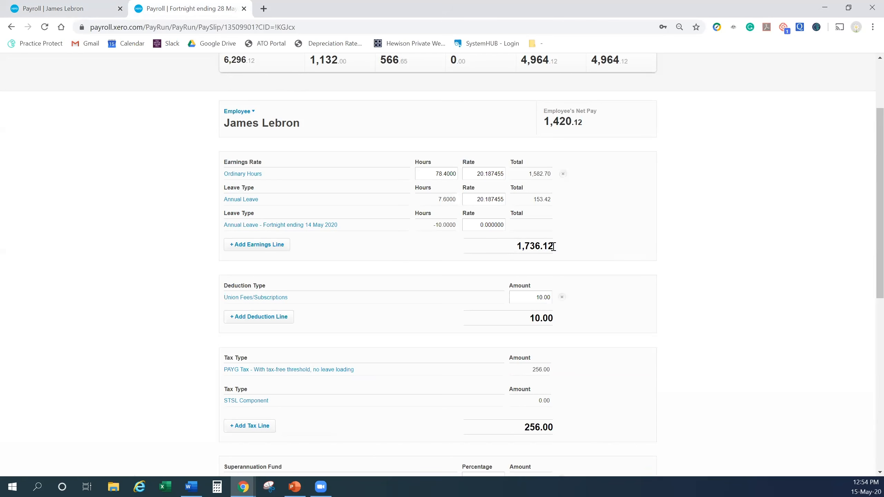
{"action": "double_click", "coordinate": [452, 223]}
- Open the Annual Leave accrual line near the end of the payslip and try clearing its hours
{"action": "scroll", "coordinate": [655, 302], "scroll_direction": "down", "scroll_amount": 1}
{"action": "scroll", "coordinate": [665, 310], "scroll_direction": "down", "scroll_amount": 6}
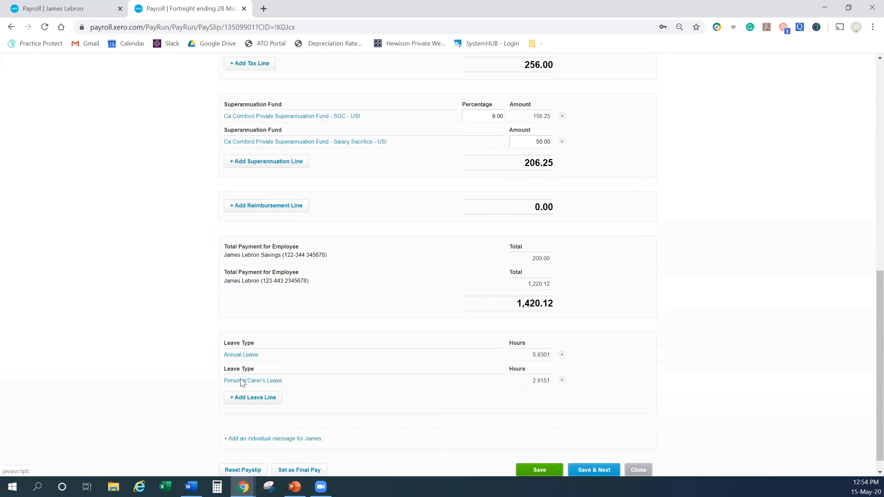
{"action": "left_click", "coordinate": [251, 355]}
{"action": "left_click", "coordinate": [383, 275]}
{"action": "left_click", "coordinate": [449, 297]}
{"action": "left_click", "coordinate": [519, 355]}
{"action": "key", "text": "BackSpace"}
{"action": "left_click", "coordinate": [618, 360]}
{"action": "scroll", "coordinate": [618, 360], "scroll_direction": "up", "scroll_amount": 10}
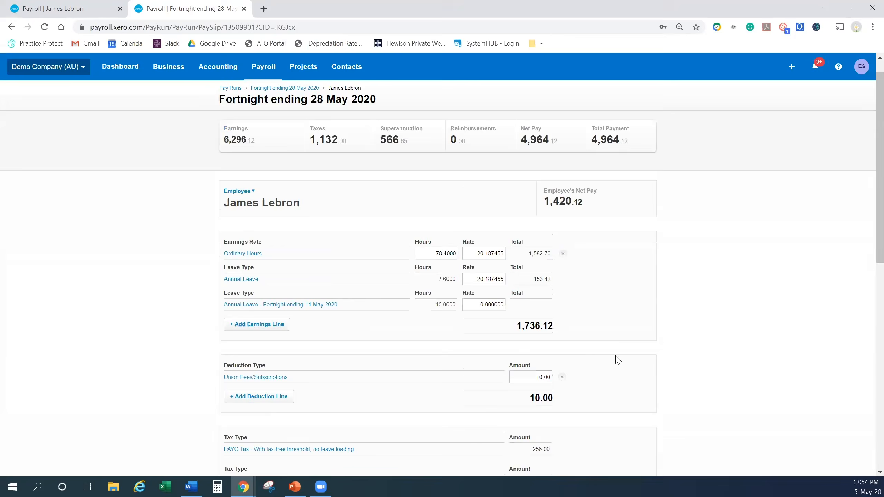
- Open the employee's pay template and review its earnings, deduction and superannuation lines
{"action": "left_click", "coordinate": [82, 7]}
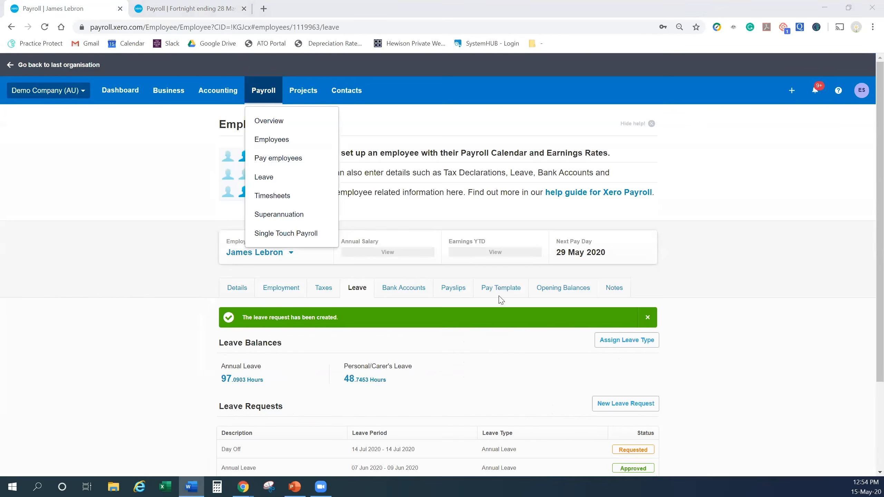
{"action": "left_click", "coordinate": [519, 289]}
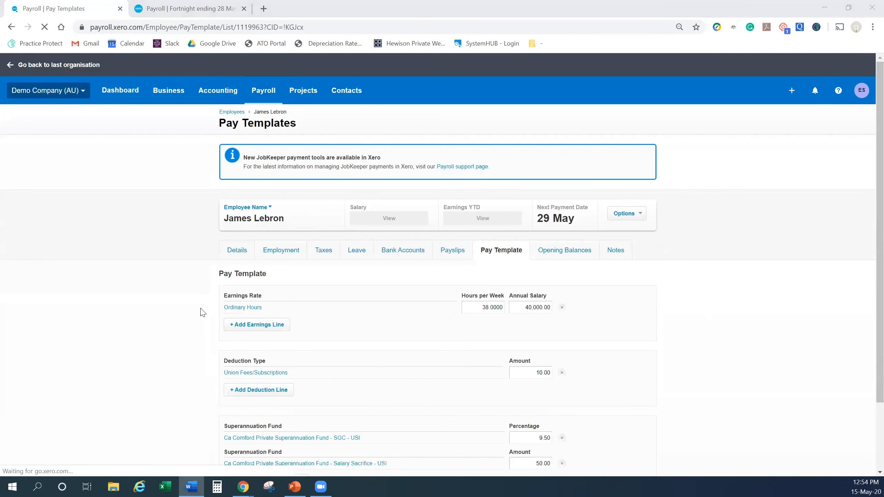
{"action": "scroll", "coordinate": [189, 296], "scroll_direction": "down", "scroll_amount": 1}
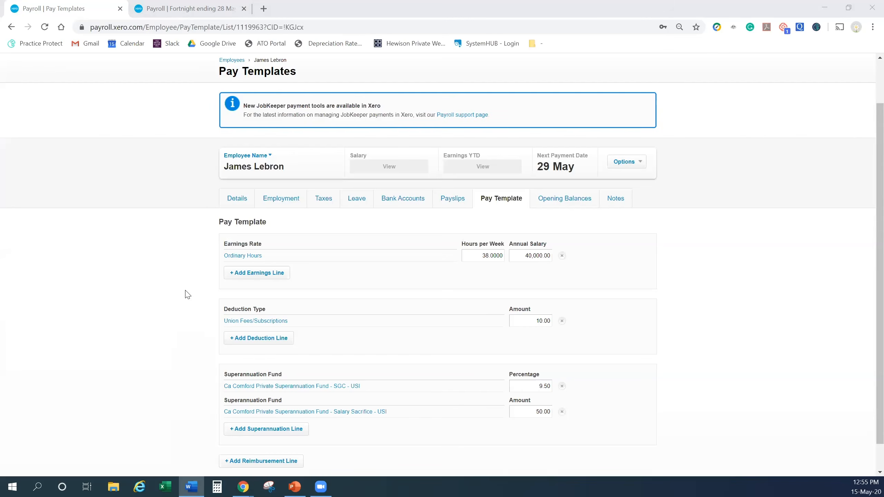
{"action": "scroll", "coordinate": [187, 294], "scroll_direction": "down", "scroll_amount": 1}
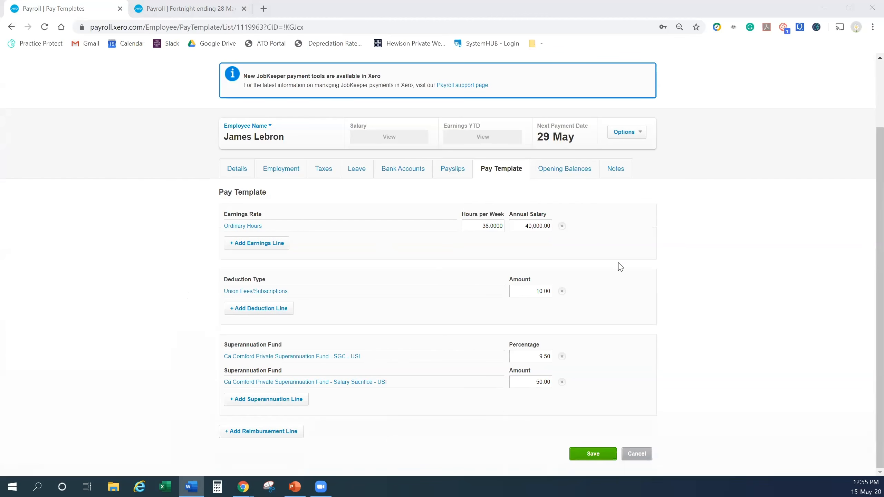
- Clear the weekly hours on the pay template's Ordinary Hours line and restore them to 38
{"action": "left_click", "coordinate": [480, 226]}
{"action": "key", "text": "BackSpace"}
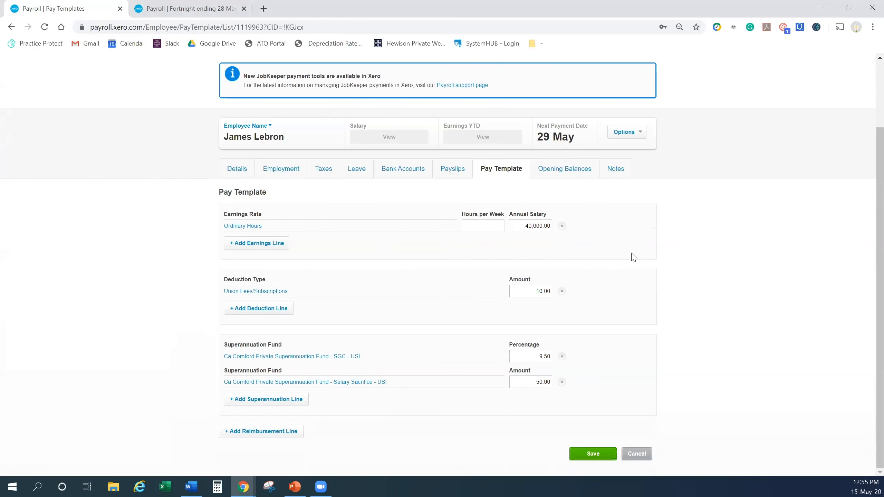
{"action": "left_click", "coordinate": [480, 226]}
{"action": "left_click", "coordinate": [419, 276]}
{"action": "scroll", "coordinate": [410, 379], "scroll_direction": "up", "scroll_amount": 2}
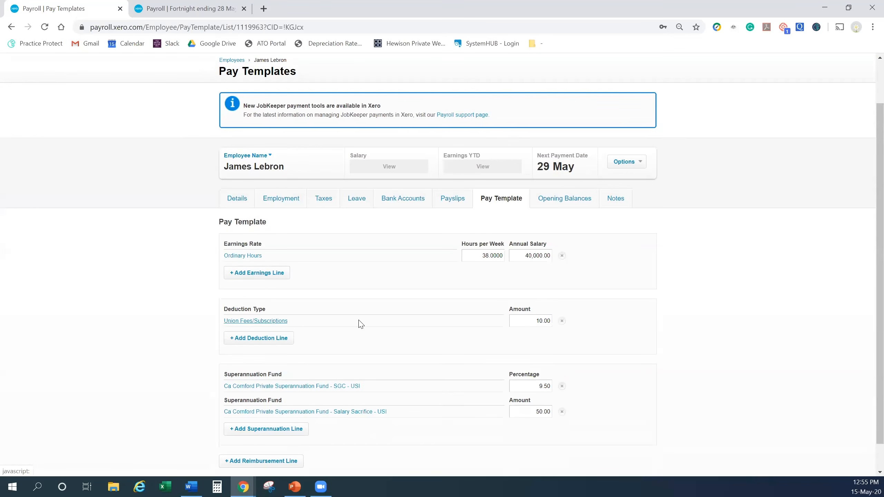
- Check which earnings rates are available for a new pay template earnings line, and cancel without adding one
{"action": "left_click", "coordinate": [258, 275]}
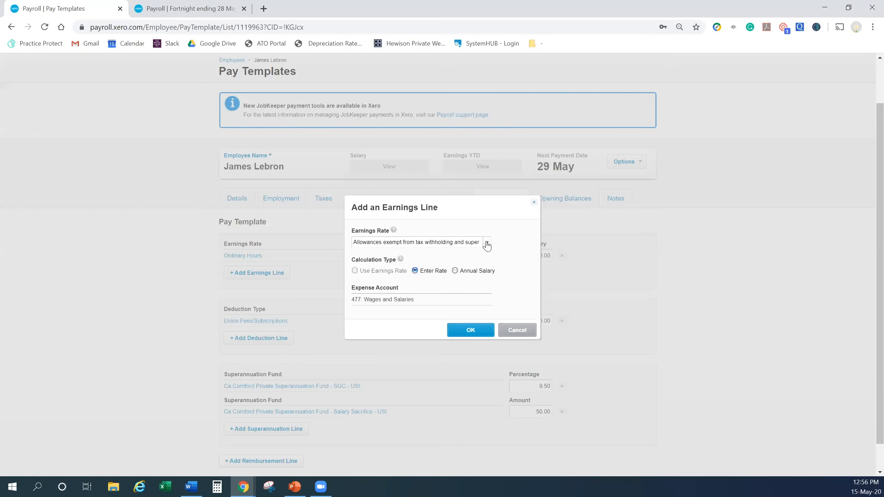
{"action": "left_click", "coordinate": [488, 242]}
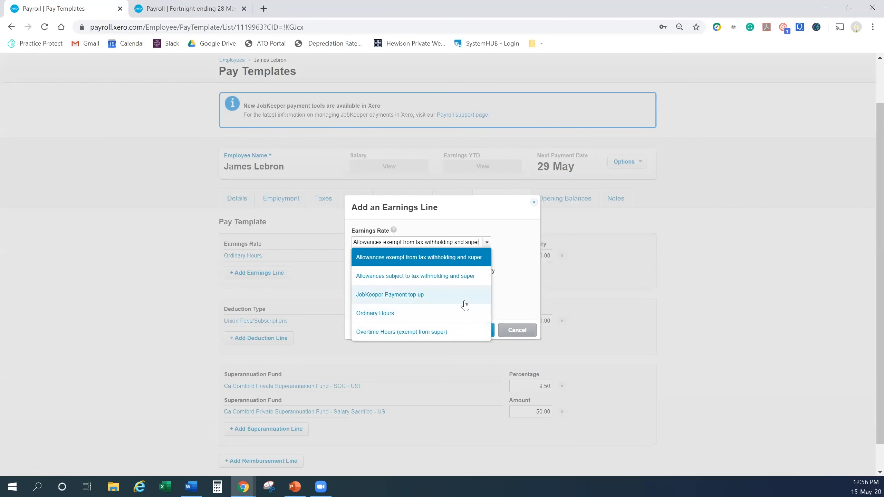
{"action": "left_click", "coordinate": [508, 278]}
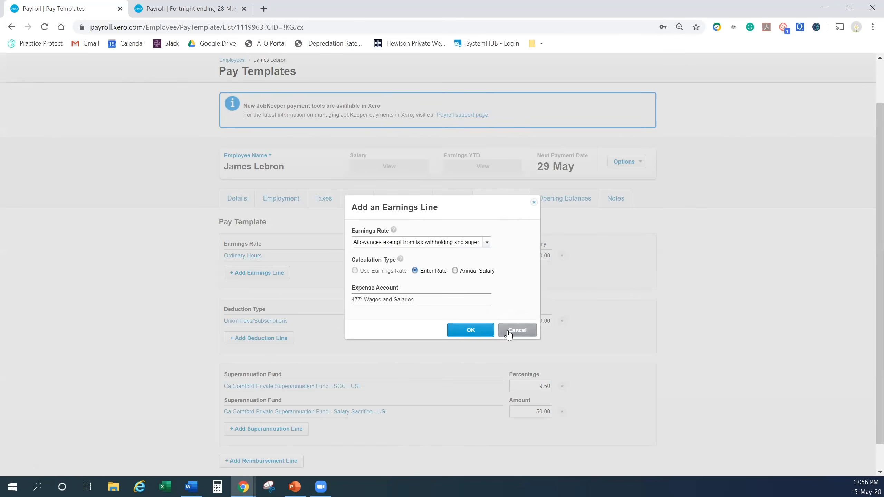
{"action": "left_click", "coordinate": [518, 330]}
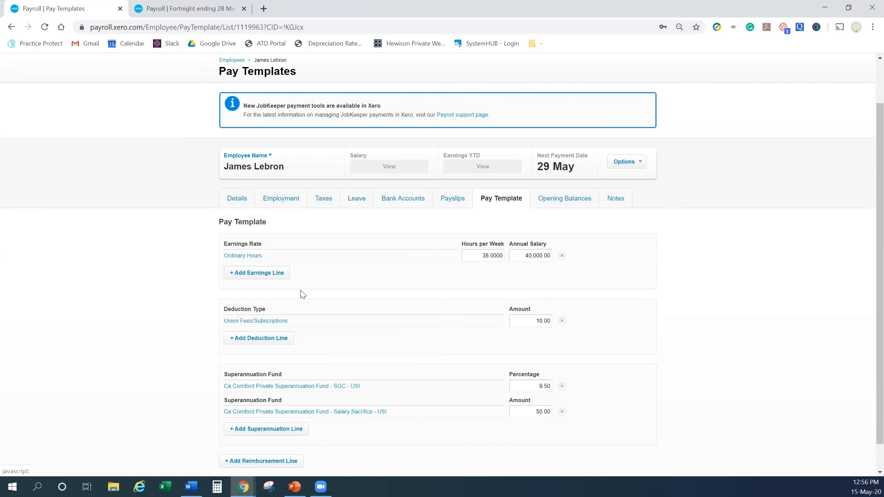
- Open the demo company's payroll settings in a separate browser tab and show the earnings pay items
{"action": "scroll", "coordinate": [303, 294], "scroll_direction": "up", "scroll_amount": 1}
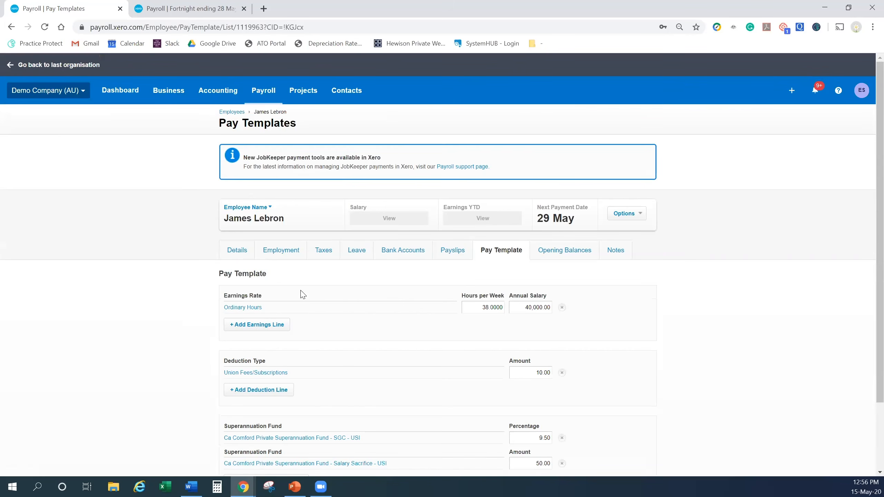
{"action": "left_click", "coordinate": [44, 91]}
{"action": "right_click", "coordinate": [38, 210]}
{"action": "left_click", "coordinate": [111, 219]}
{"action": "left_click", "coordinate": [351, 5]}
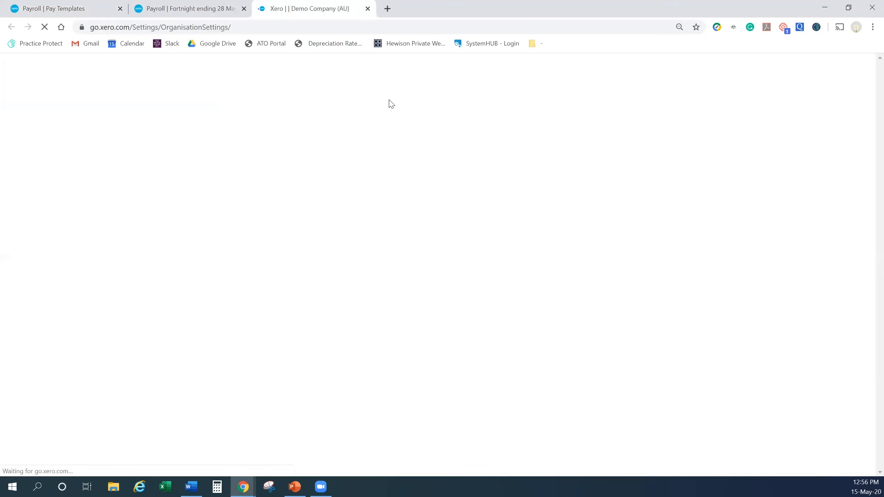
{"action": "left_click", "coordinate": [555, 289]}
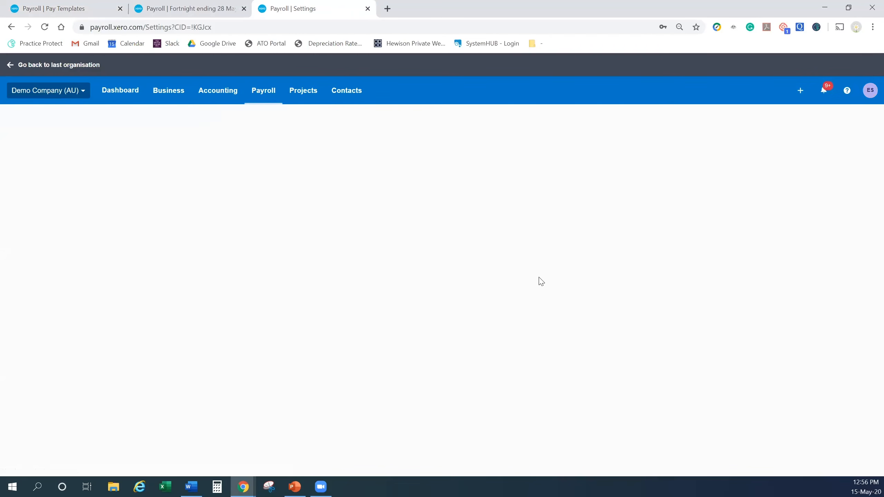
{"action": "left_click", "coordinate": [397, 247]}
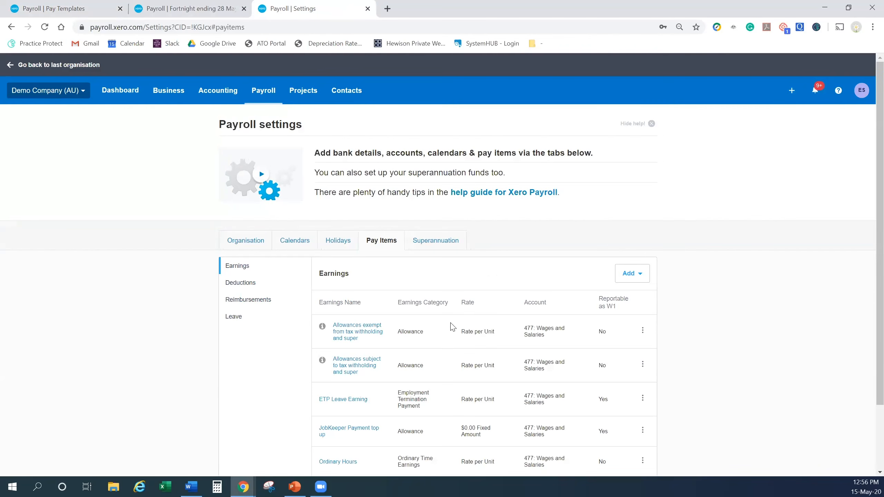
{"action": "scroll", "coordinate": [449, 289], "scroll_direction": "down", "scroll_amount": 2}
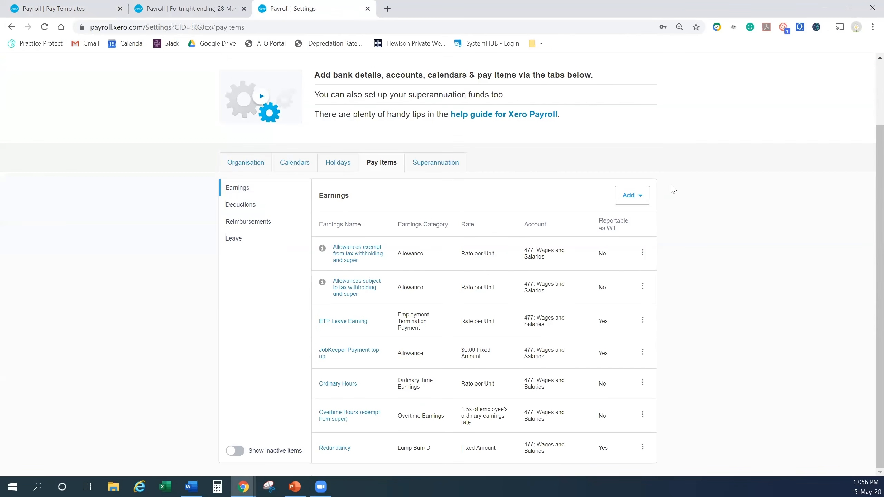
- Start a new Overtime Earnings pay item and name it "Overtime (2.0x)"
{"action": "left_click", "coordinate": [640, 201]}
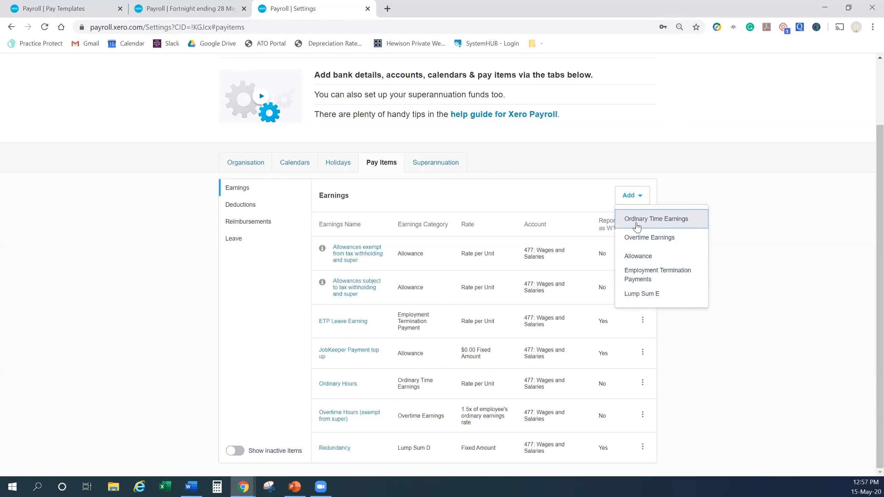
{"action": "left_click", "coordinate": [685, 242]}
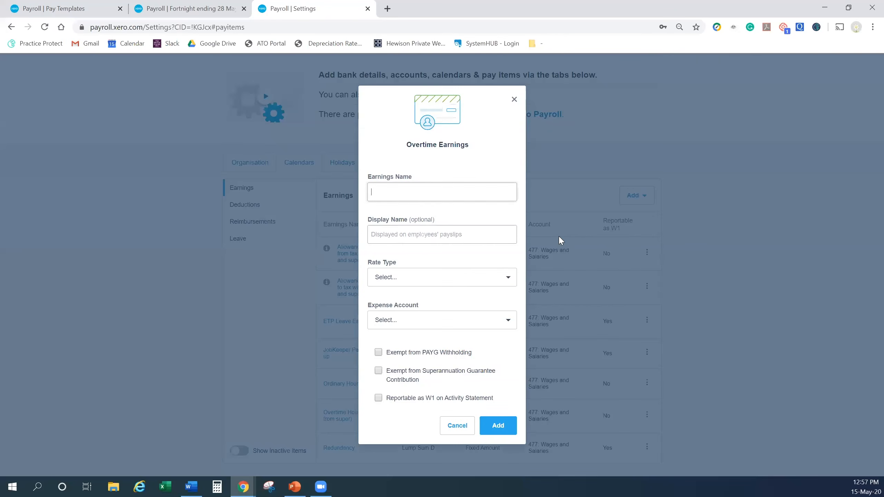
{"action": "type", "text": "Overtime (2.0x)"}
{"action": "left_click", "coordinate": [433, 233]}
{"action": "triple_click", "coordinate": [423, 187]}
- Set the overtime item's rate type to Multiple of employee's ordinary earnings rate with a multiple of 2
{"action": "left_click", "coordinate": [459, 279]}
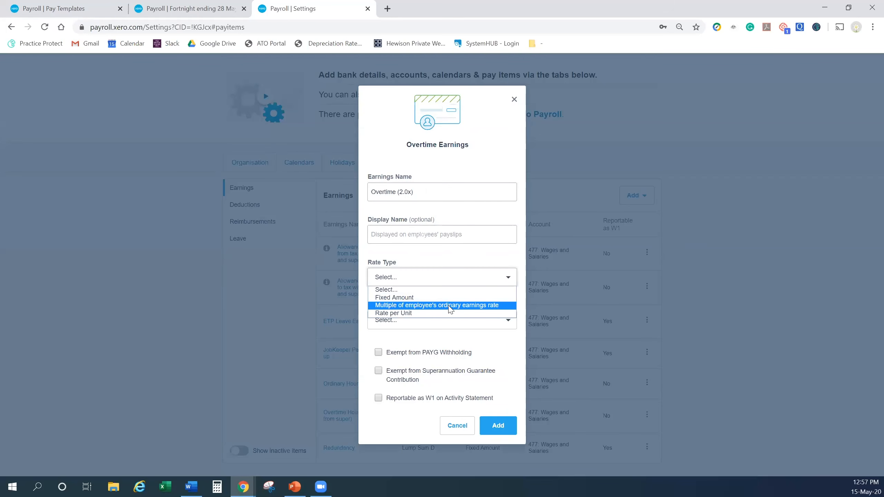
{"action": "left_click", "coordinate": [467, 306]}
{"action": "left_click", "coordinate": [483, 291]}
{"action": "type", "text": "2"}
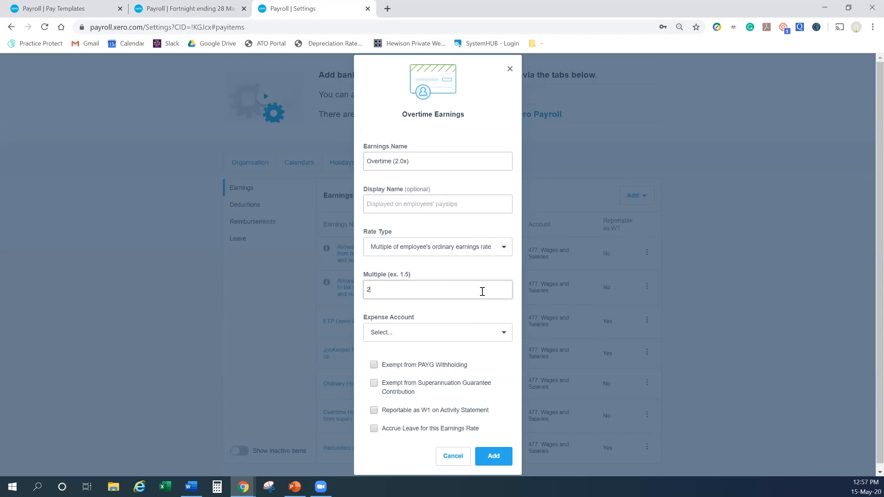
{"action": "left_click", "coordinate": [500, 269]}
{"action": "left_click", "coordinate": [484, 247]}
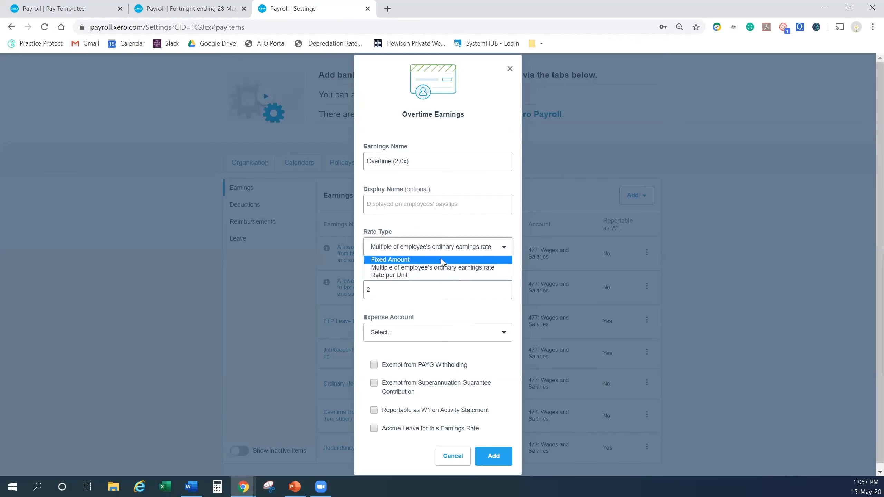
{"action": "left_click", "coordinate": [410, 282]}
- Assign expense account 477: Wages and Salaries, mark the item exempt from Superannuation Guarantee Contribution and reportable as W1, and add it
{"action": "left_click", "coordinate": [424, 333]}
{"action": "scroll", "coordinate": [423, 279], "scroll_direction": "down", "scroll_amount": 2}
{"action": "left_click", "coordinate": [420, 267]}
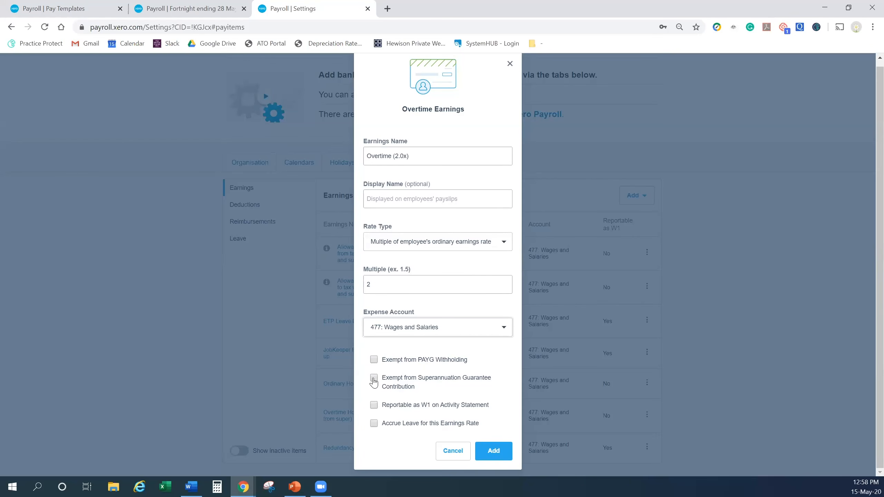
{"action": "left_click", "coordinate": [374, 380]}
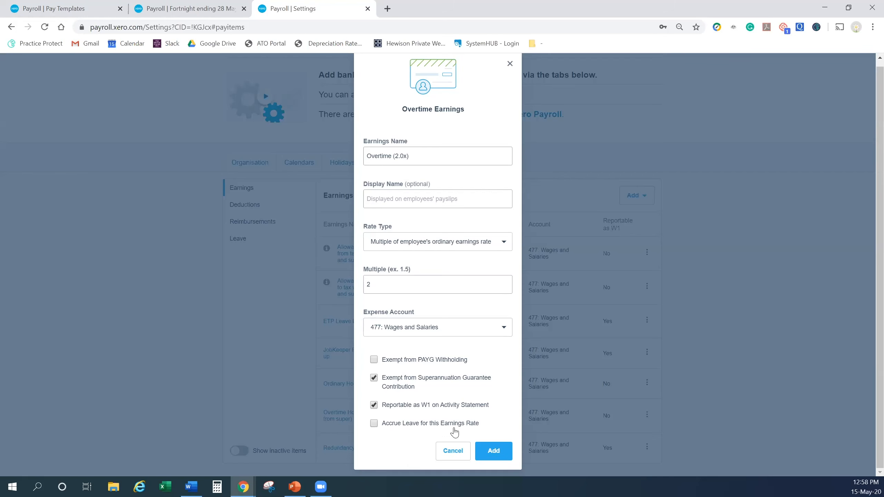
{"action": "left_click", "coordinate": [494, 452]}
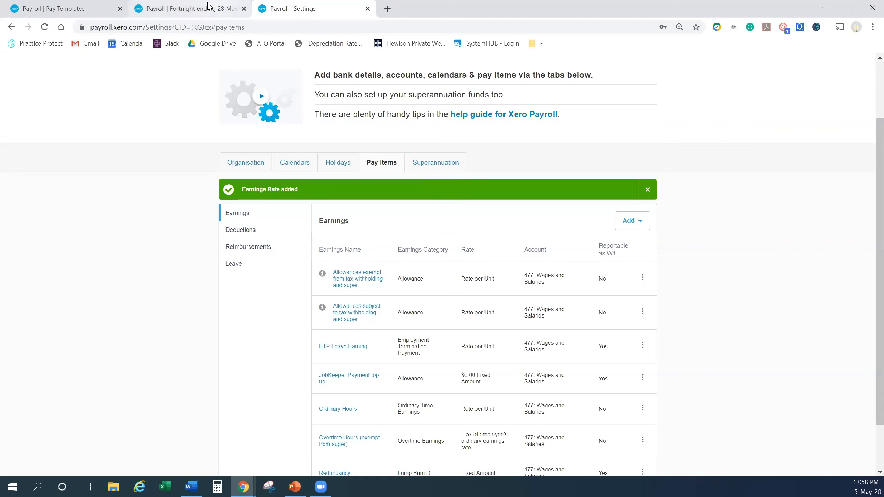
- Return to the draft pay run for the fortnight ending 28 May 2020 and reset the first employee's payslip by excluding and re-including them
{"action": "left_click", "coordinate": [212, 8]}
{"action": "scroll", "coordinate": [477, 329], "scroll_direction": "up", "scroll_amount": 2}
{"action": "left_click", "coordinate": [310, 112]}
{"action": "left_click", "coordinate": [487, 83]}
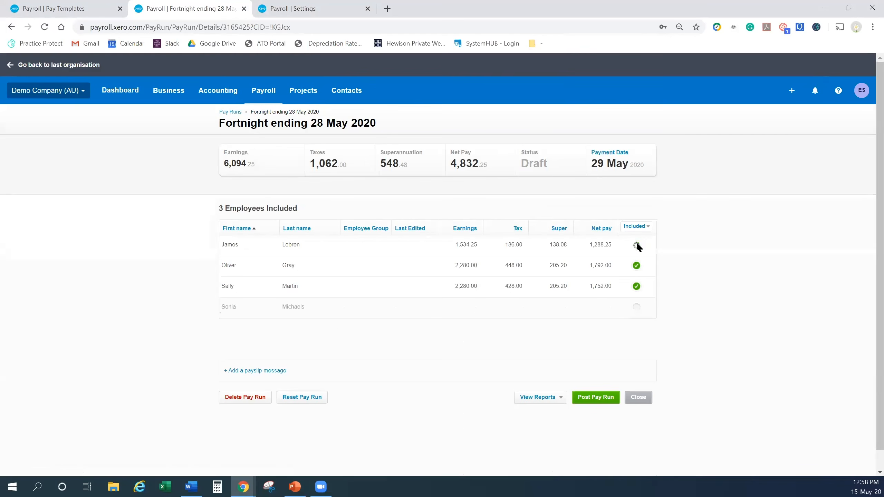
{"action": "left_click", "coordinate": [637, 245]}
{"action": "left_click", "coordinate": [636, 244]}
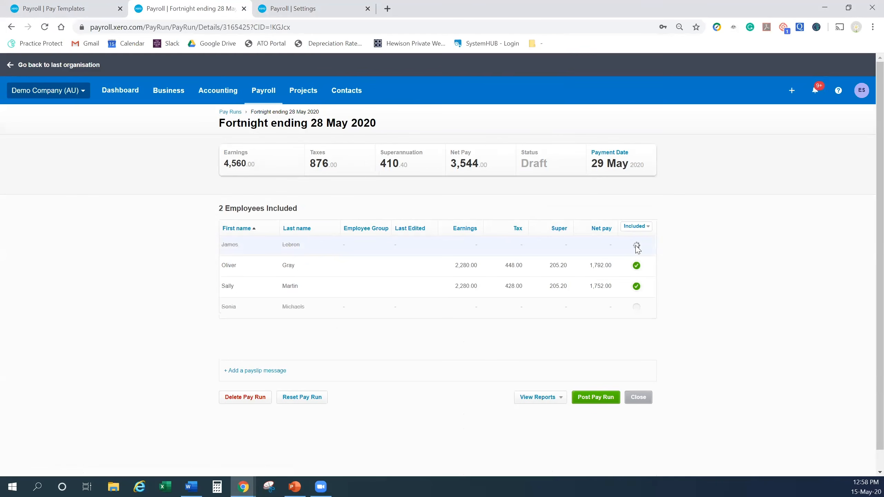
- Open the first employee's payslip and add an earnings line using the Overtime (2.0x) rate
{"action": "left_click", "coordinate": [435, 252]}
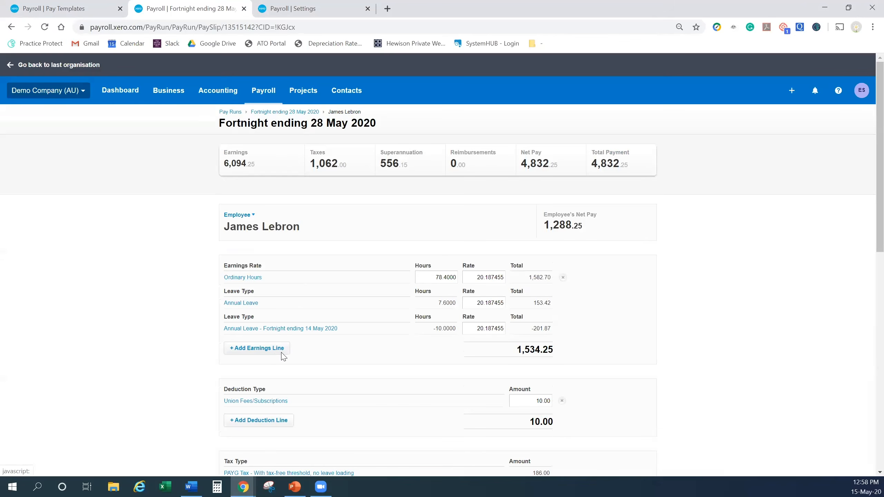
{"action": "left_click", "coordinate": [278, 351]}
{"action": "left_click", "coordinate": [484, 262]}
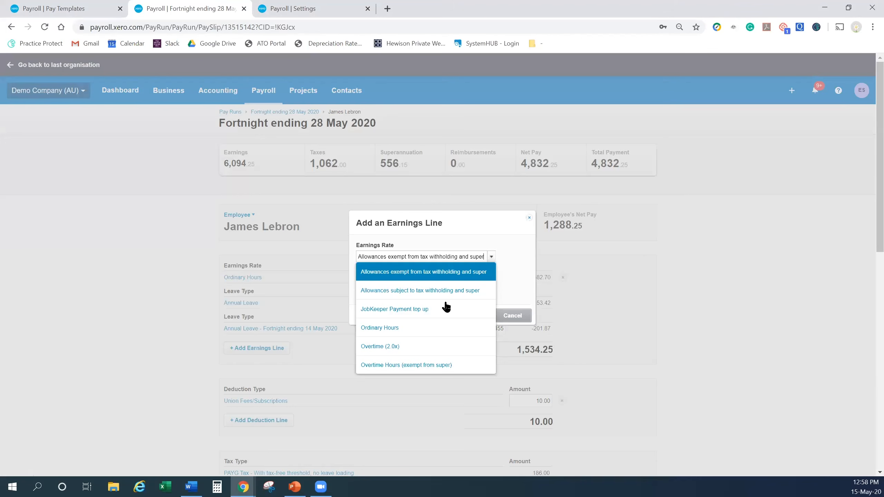
{"action": "left_click", "coordinate": [423, 348]}
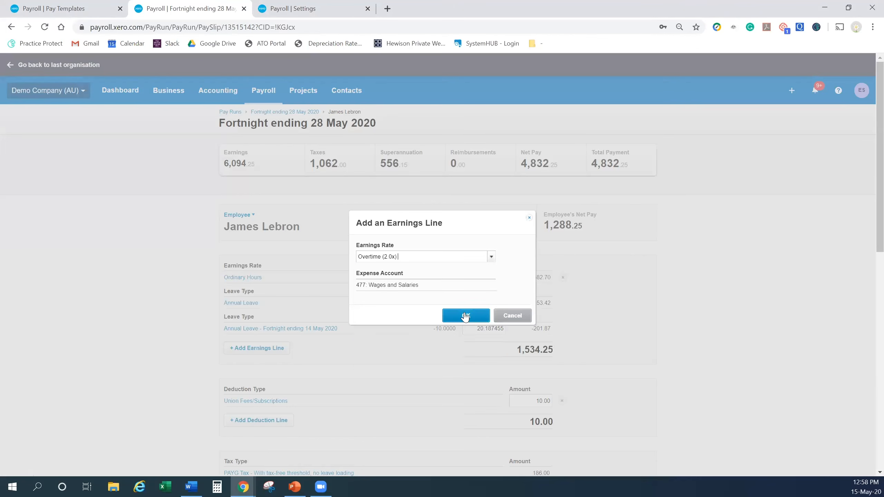
{"action": "left_click", "coordinate": [464, 316]}
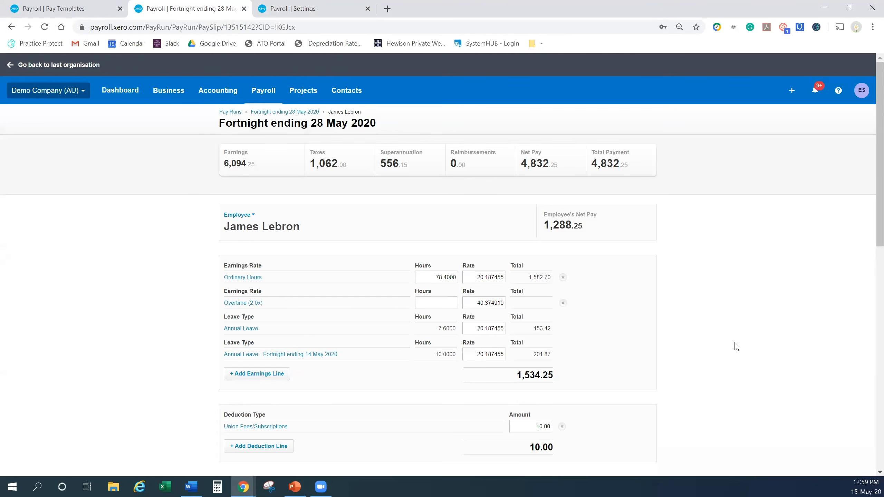
- Review the rest of the first employee's payslip, and close the pay run and payroll settings browser tabs
{"action": "left_click", "coordinate": [440, 305]}
{"action": "scroll", "coordinate": [698, 364], "scroll_direction": "down", "scroll_amount": 10}
{"action": "scroll", "coordinate": [697, 365], "scroll_direction": "down", "scroll_amount": 1}
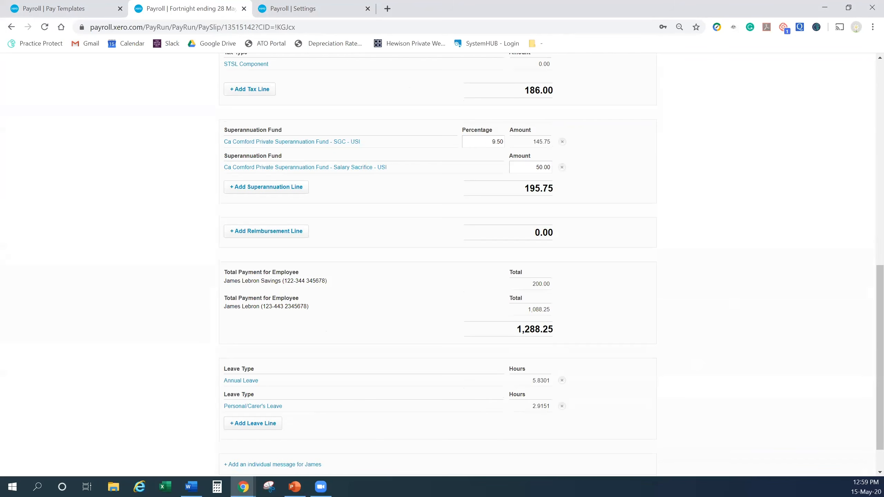
{"action": "left_click", "coordinate": [244, 8]}
{"action": "left_click", "coordinate": [245, 9]}
- Open the payroll employee list and select all current employees
{"action": "left_click", "coordinate": [264, 90]}
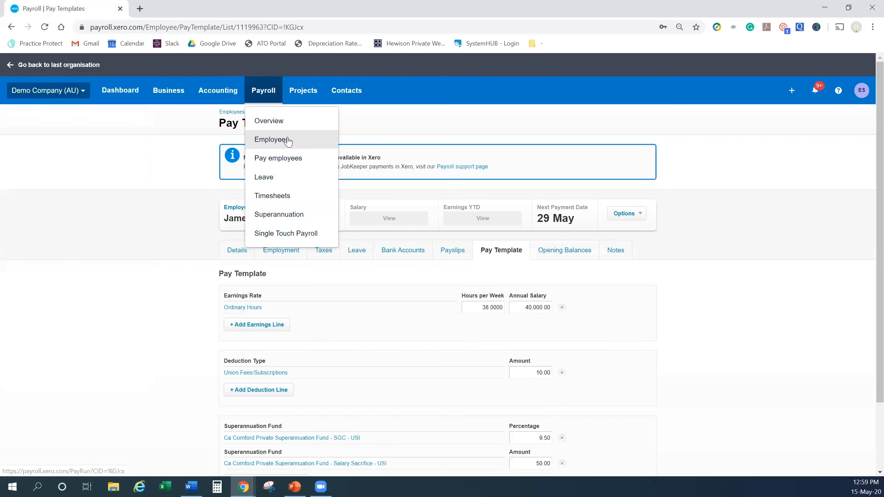
{"action": "left_click", "coordinate": [288, 141]}
{"action": "left_click", "coordinate": [498, 83]}
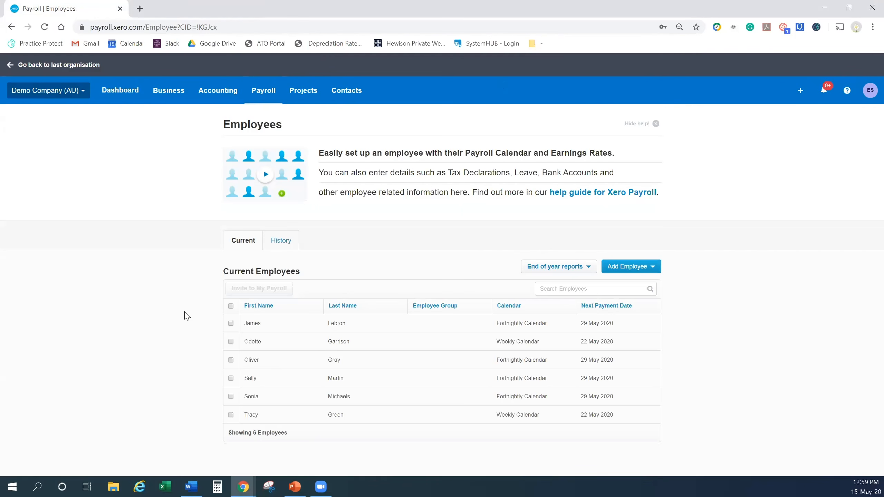
{"action": "left_click", "coordinate": [231, 306]}
- Open the posted pay run for the fortnight ending 14 May 2020 and examine its available pay run options
{"action": "left_click", "coordinate": [267, 93]}
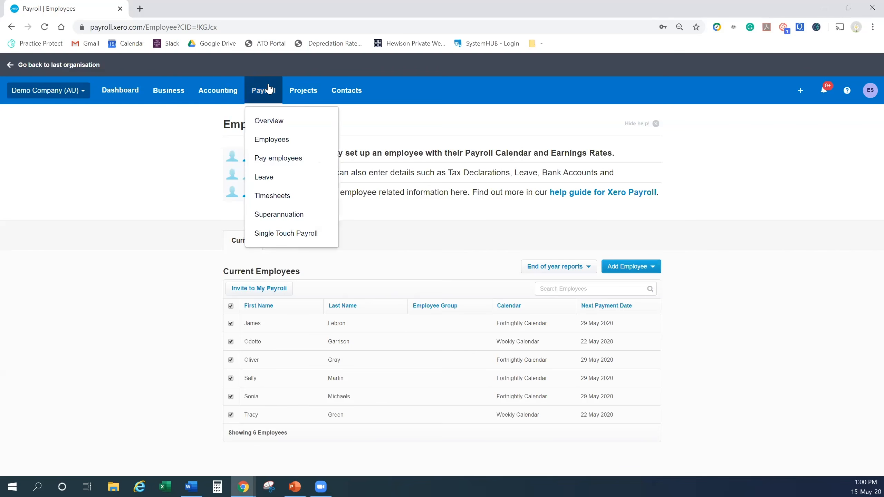
{"action": "left_click", "coordinate": [282, 160]}
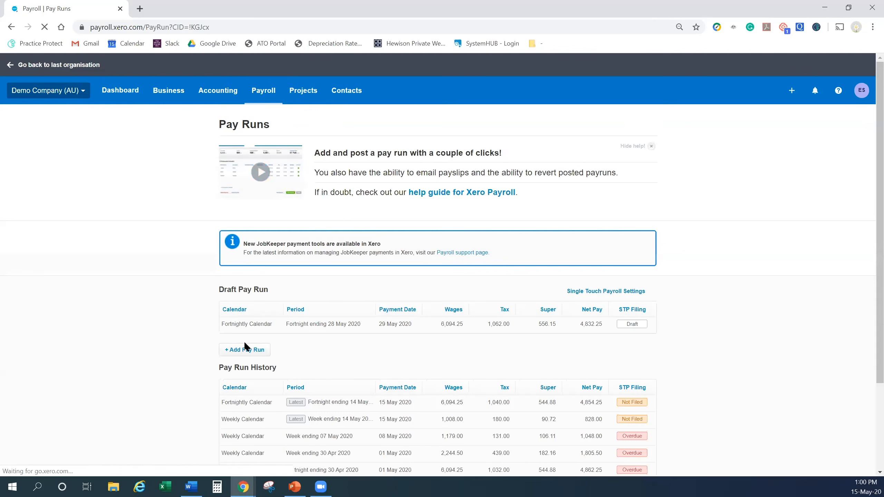
{"action": "key", "text": "alt+Tab"}
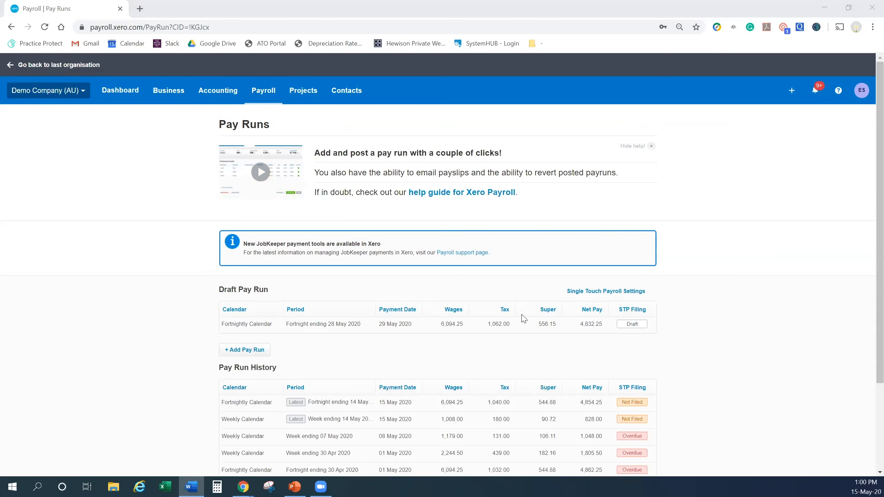
{"action": "scroll", "coordinate": [397, 351], "scroll_direction": "down", "scroll_amount": 2}
{"action": "left_click", "coordinate": [398, 351]}
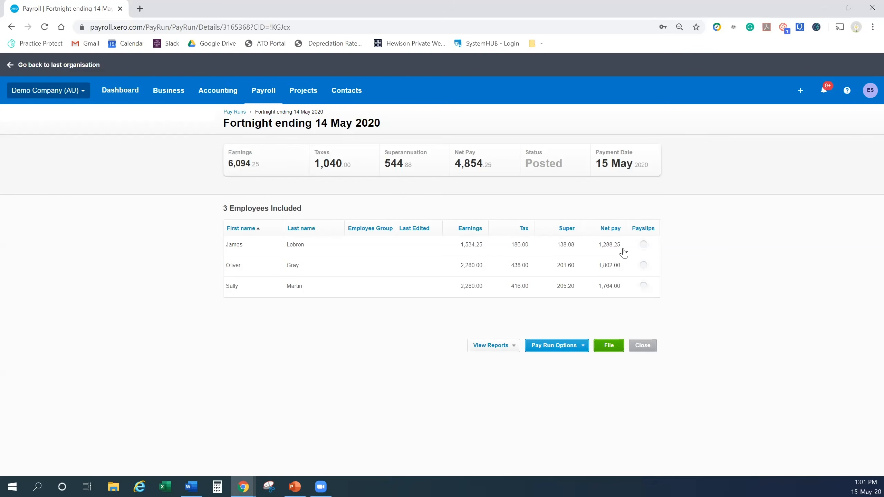
{"action": "left_click", "coordinate": [571, 347]}
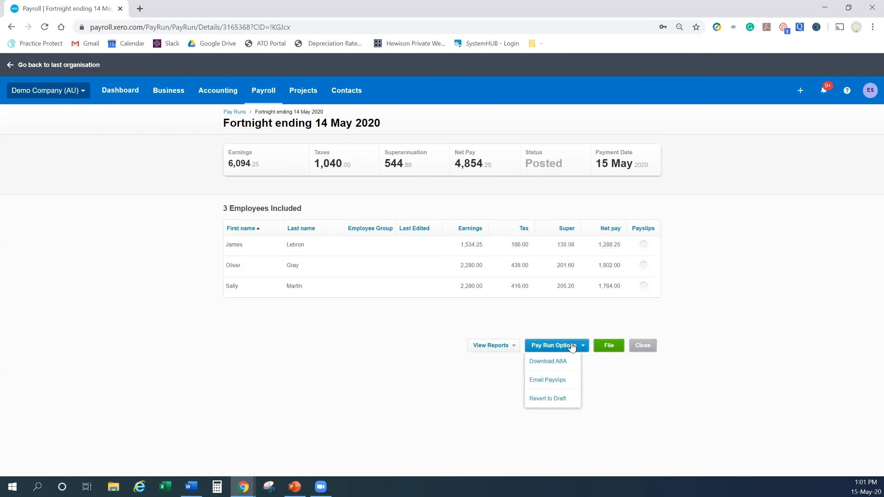
{"action": "left_click", "coordinate": [582, 327]}
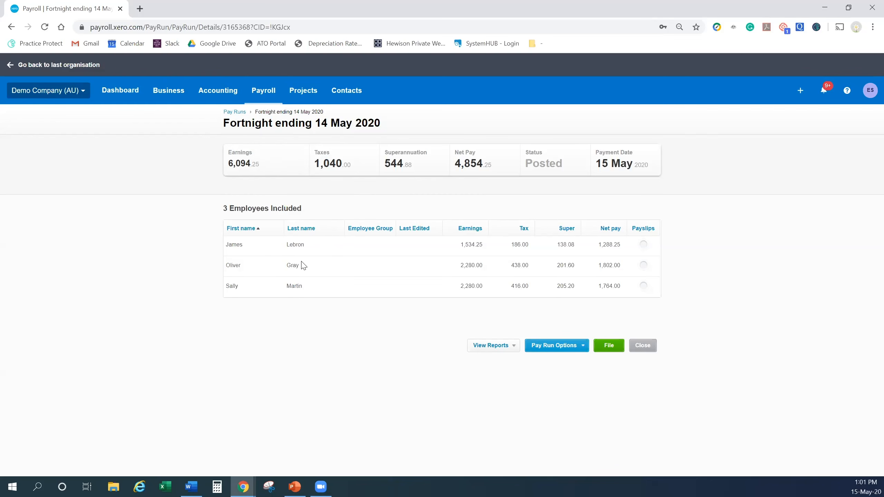
{"action": "left_click", "coordinate": [578, 346]}
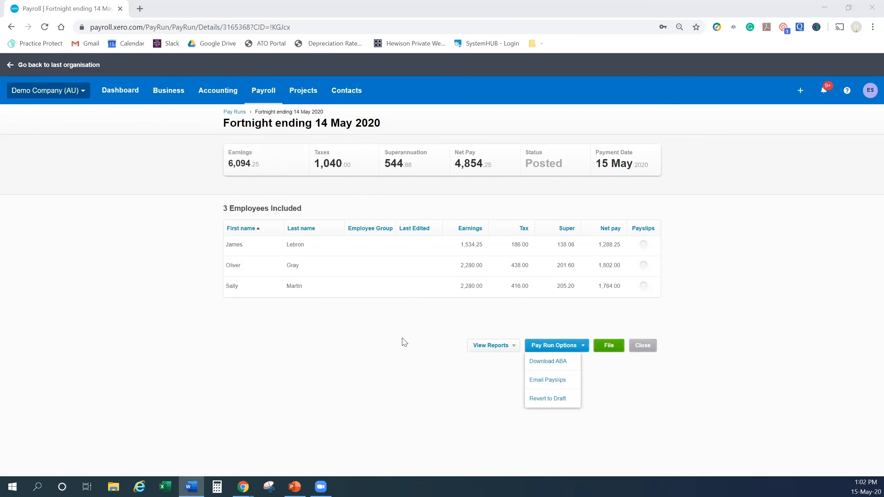
- Switch to the PowerPoint presentation, start the slide show from the Demo slide and advance to the Auto Super slide
{"action": "left_click", "coordinate": [295, 487]}
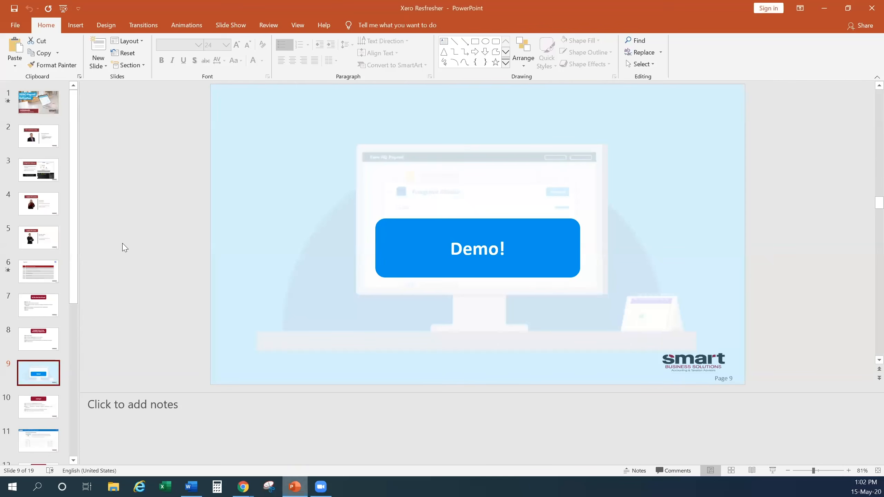
{"action": "left_click", "coordinate": [772, 471]}
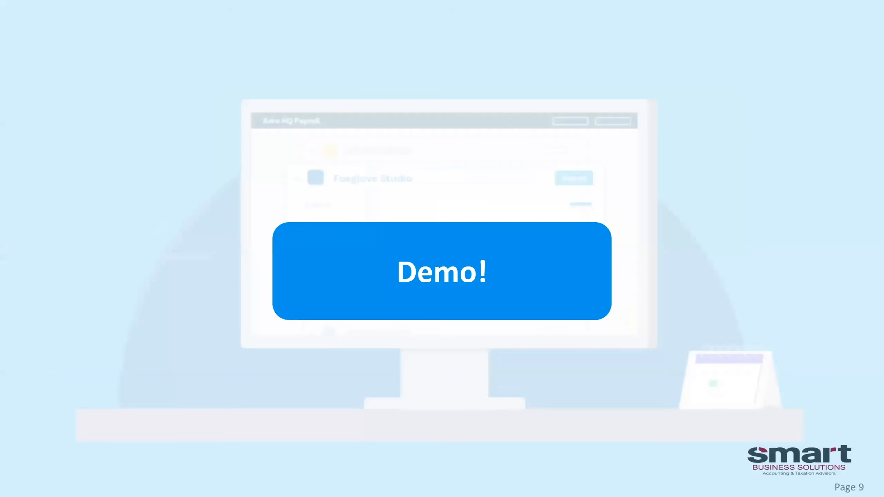
{"action": "key", "text": "Right"}
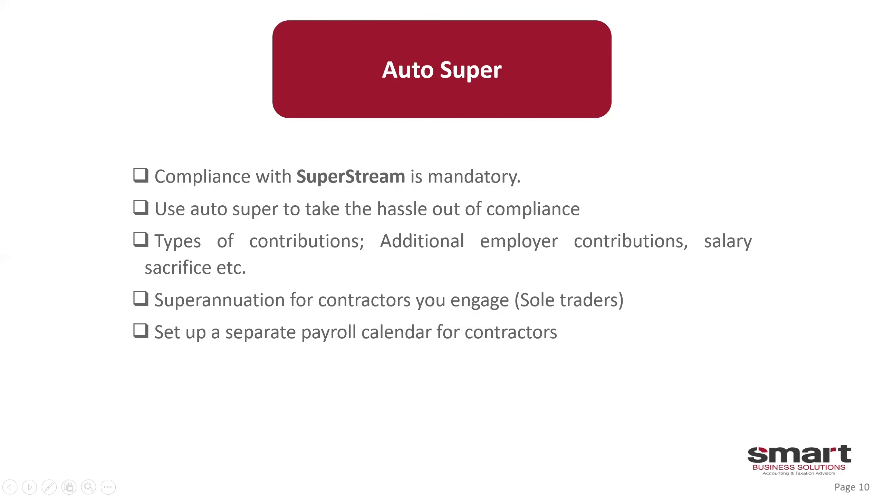
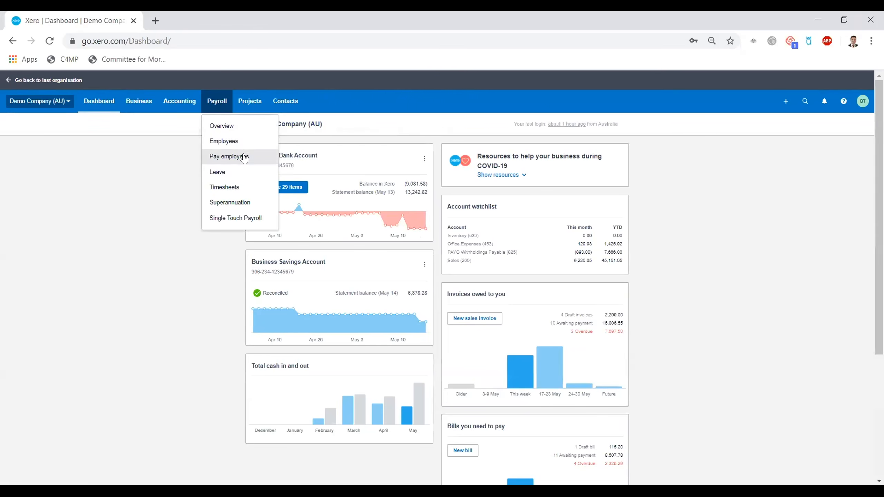
- Go from the pay runs through payroll support to JobKeeper employee enrolment, and check the first nominated employee's JobKeeper start fortnight
{"action": "left_click", "coordinate": [244, 157]}
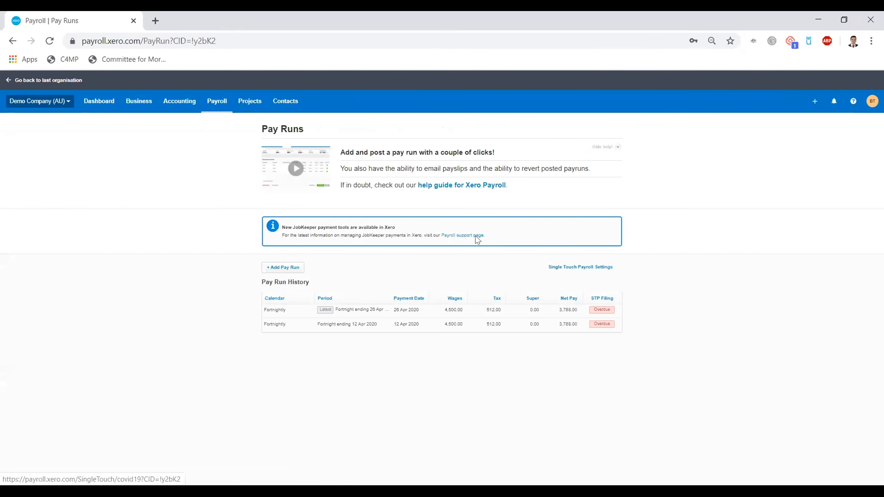
{"action": "left_click", "coordinate": [457, 239]}
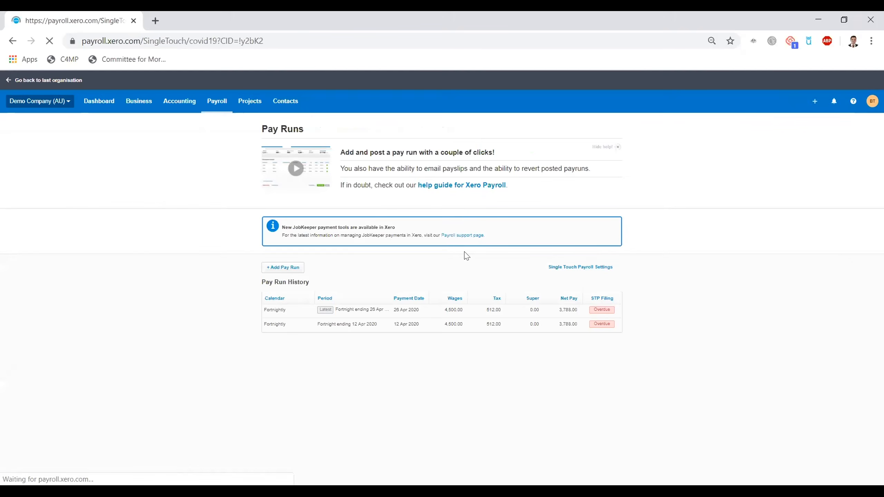
{"action": "scroll", "coordinate": [467, 256], "scroll_direction": "down", "scroll_amount": 2}
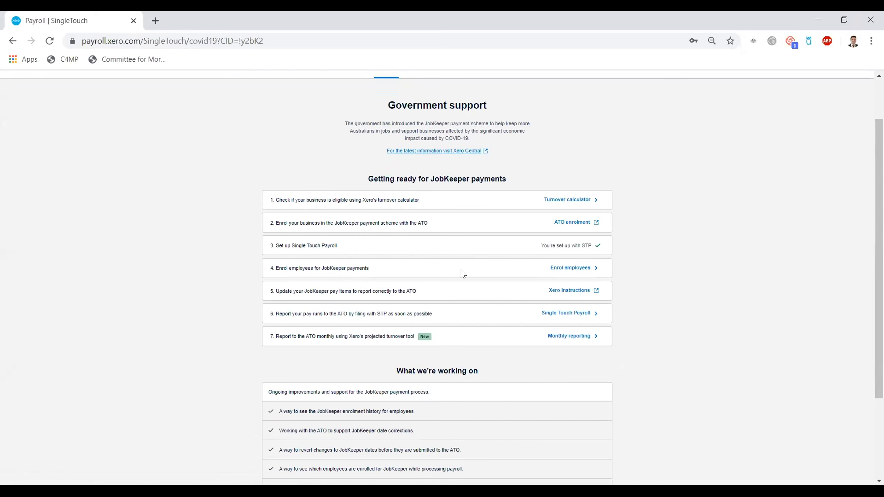
{"action": "left_click", "coordinate": [594, 268]}
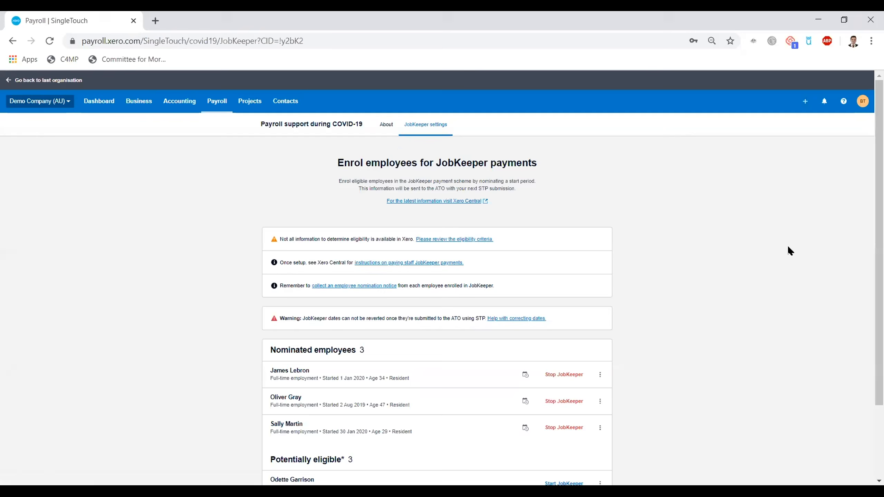
{"action": "scroll", "coordinate": [794, 246], "scroll_direction": "down", "scroll_amount": 3}
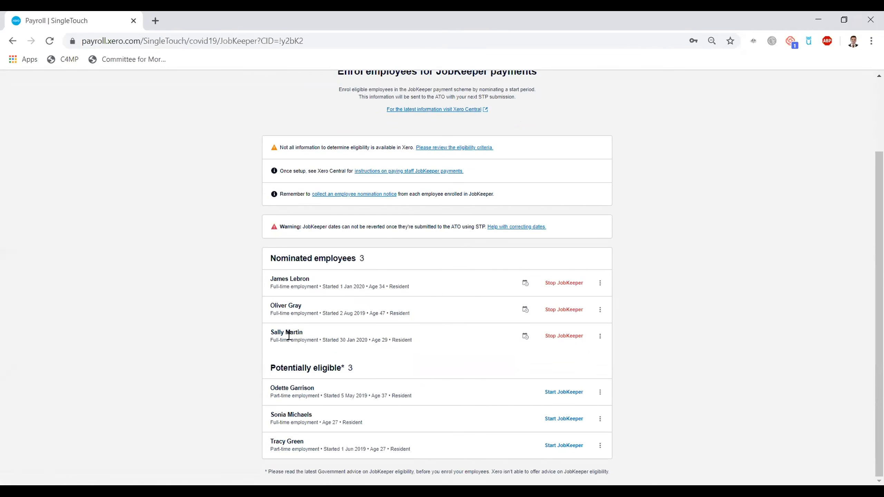
{"action": "mouse_move", "coordinate": [524, 285]}
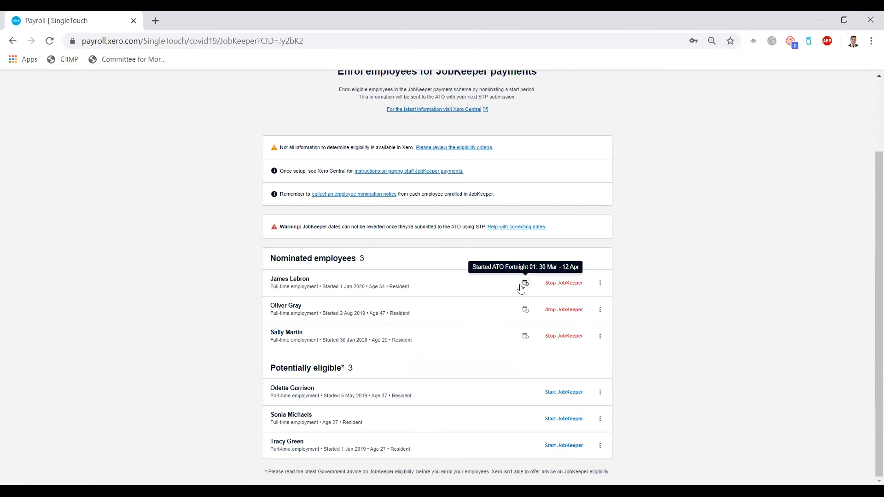
{"action": "scroll", "coordinate": [524, 287], "scroll_direction": "up", "scroll_amount": 3}
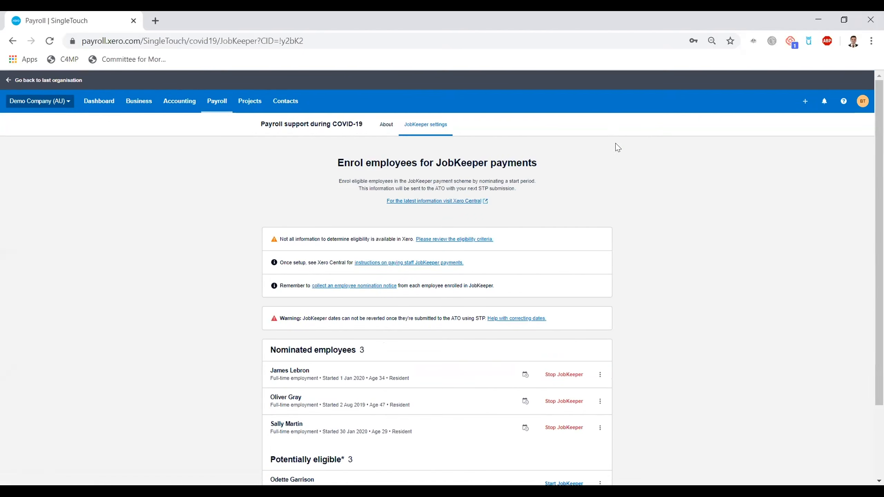
- Open the Payroll Employee Summary report from the accounting reports
{"action": "left_click", "coordinate": [180, 101]}
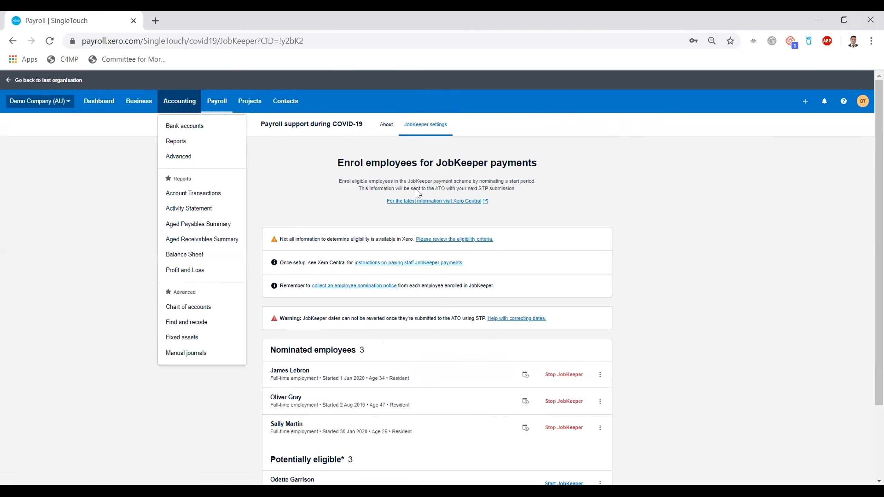
{"action": "left_click", "coordinate": [174, 142]}
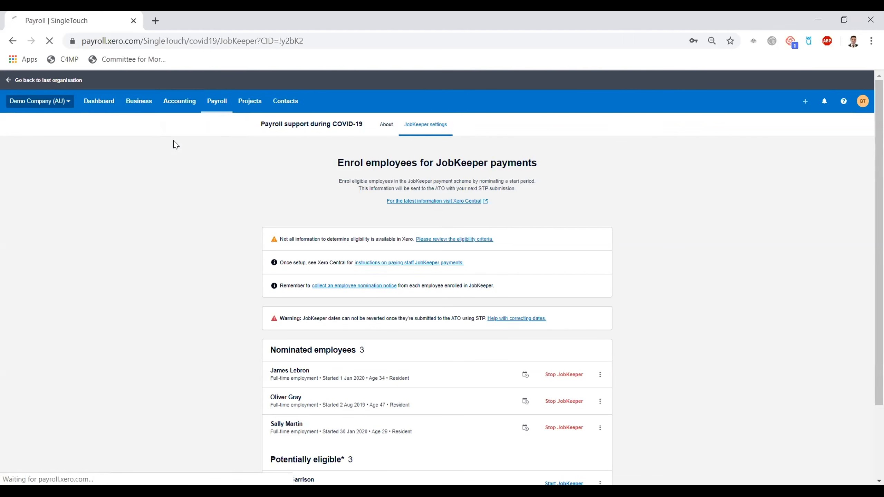
{"action": "scroll", "coordinate": [632, 244], "scroll_direction": "down", "scroll_amount": 4}
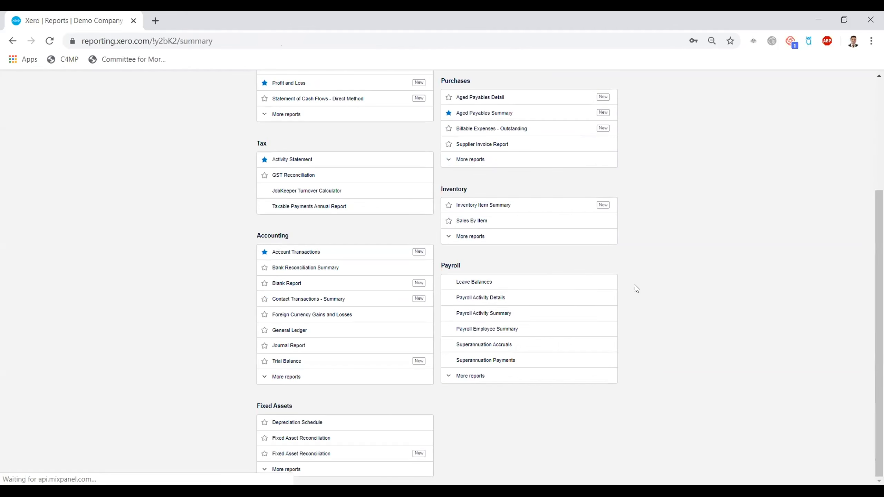
{"action": "left_click", "coordinate": [471, 334]}
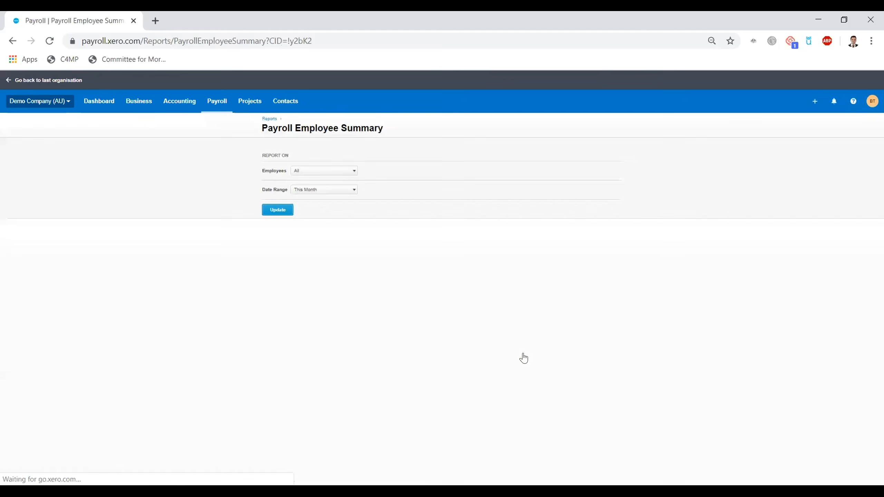
- Run the Payroll Employee Summary for all employees with a custom date range of 30 Mar 2020 to 12 Apr 2020
{"action": "left_click", "coordinate": [298, 191]}
{"action": "left_click", "coordinate": [312, 296]}
{"action": "left_click_drag", "start_coordinate": [390, 190], "coordinate": [331, 190]}
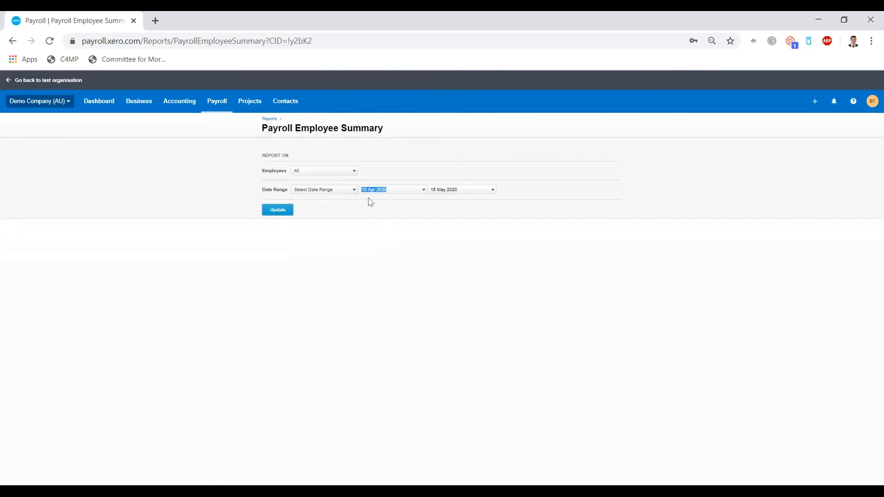
{"action": "type", "text": "30"}
{"action": "key", "text": "Tab"}
{"action": "type", "text": "12/04/2020"}
{"action": "left_click", "coordinate": [268, 210]}
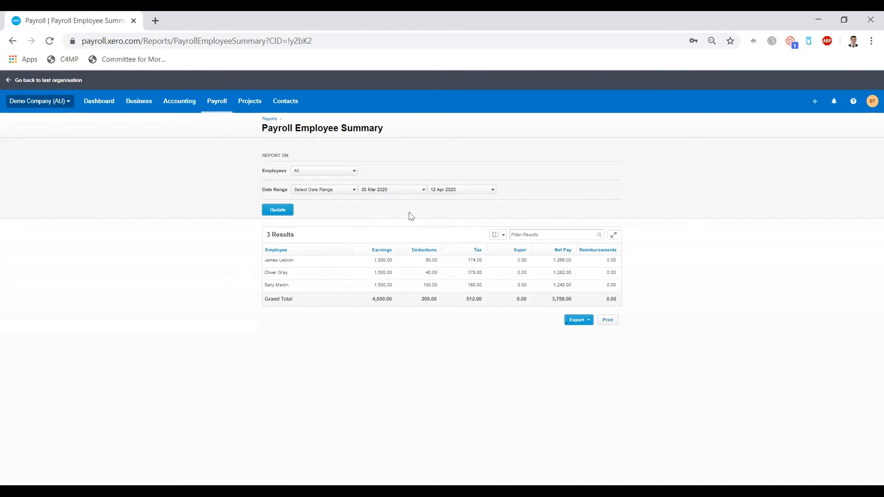
- Rerun the Payroll Employee Summary for the fortnight ending 26 Apr 2020
{"action": "left_click_drag", "start_coordinate": [397, 189], "coordinate": [294, 195]}
{"action": "type", "text": "13/0"}
{"action": "key", "text": "Tab"}
{"action": "type", "text": "2"}
{"action": "left_click", "coordinate": [277, 210]}
- Rerun the Payroll Employee Summary with a date range of 27 Apr 2020 to 10 May 2020
{"action": "left_click_drag", "start_coordinate": [407, 186], "coordinate": [298, 187]}
{"action": "type", "text": "27/04/2020"}
{"action": "key", "text": "Tab"}
{"action": "type", "text": "10"}
{"action": "left_click", "coordinate": [279, 211]}
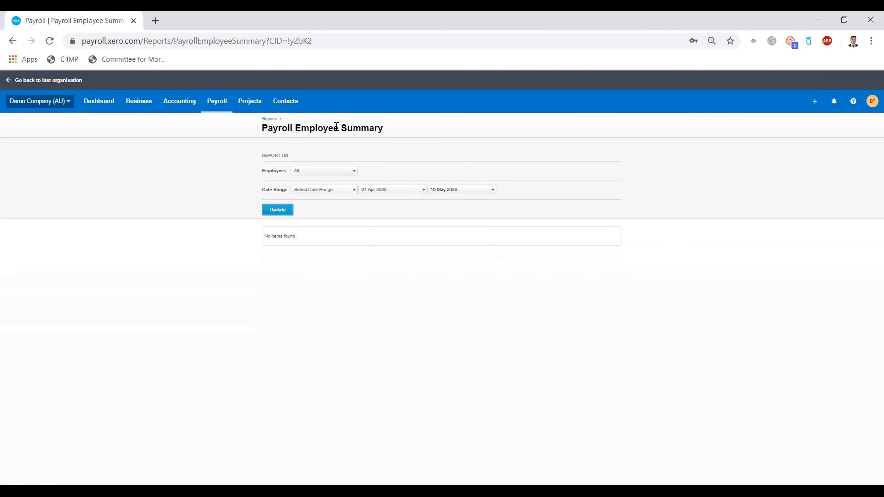
- Add a pay run for the Fortnightly calendar's period ending 10 May 2020
{"action": "left_click", "coordinate": [213, 107]}
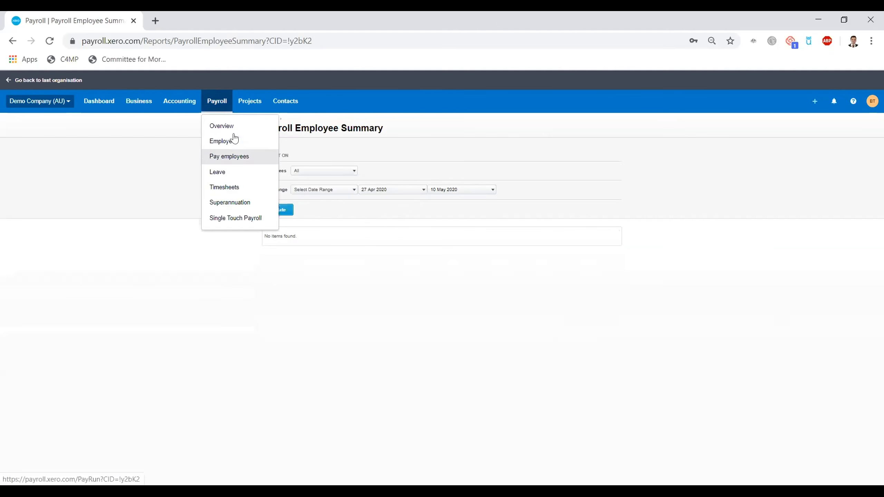
{"action": "left_click", "coordinate": [268, 157]}
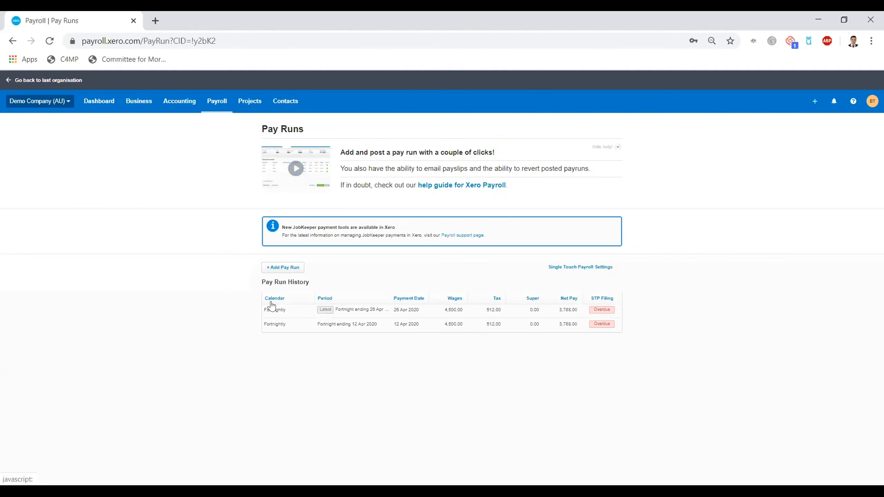
{"action": "left_click", "coordinate": [282, 268]}
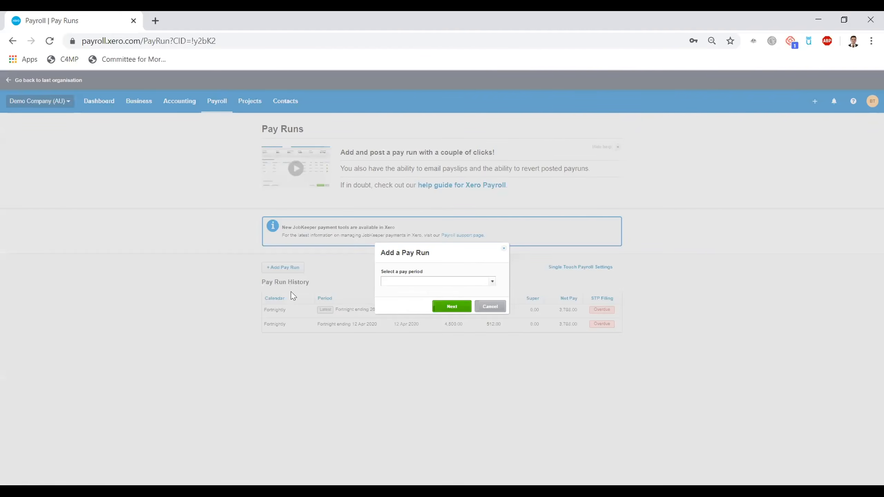
{"action": "left_click", "coordinate": [487, 281]}
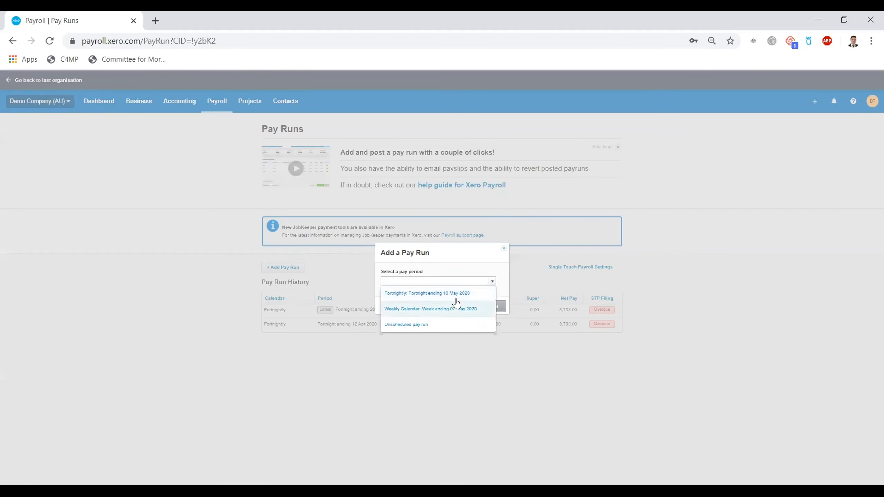
{"action": "left_click", "coordinate": [421, 294]}
{"action": "left_click", "coordinate": [452, 306]}
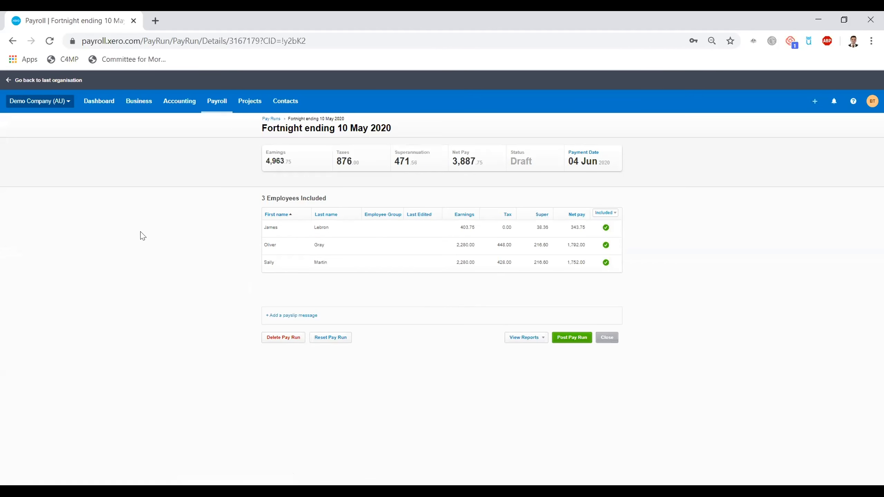
- Open the first listed employee's payslip and examine both weeks of the timesheet linked to the Ordinary Hours earnings line
{"action": "left_click", "coordinate": [302, 231]}
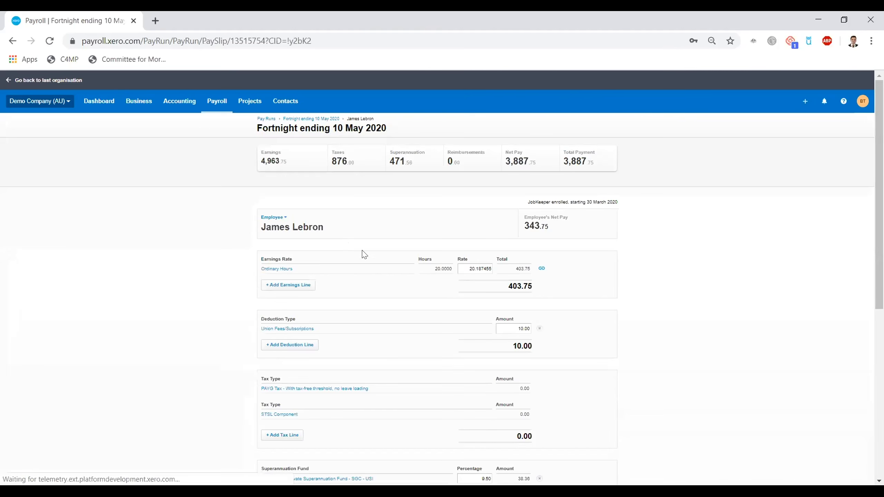
{"action": "scroll", "coordinate": [623, 237], "scroll_direction": "down", "scroll_amount": 2}
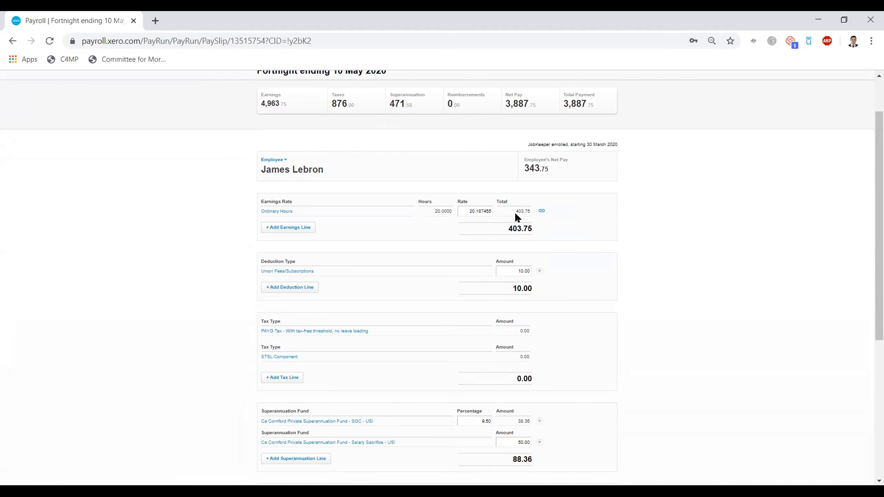
{"action": "left_click", "coordinate": [541, 213]}
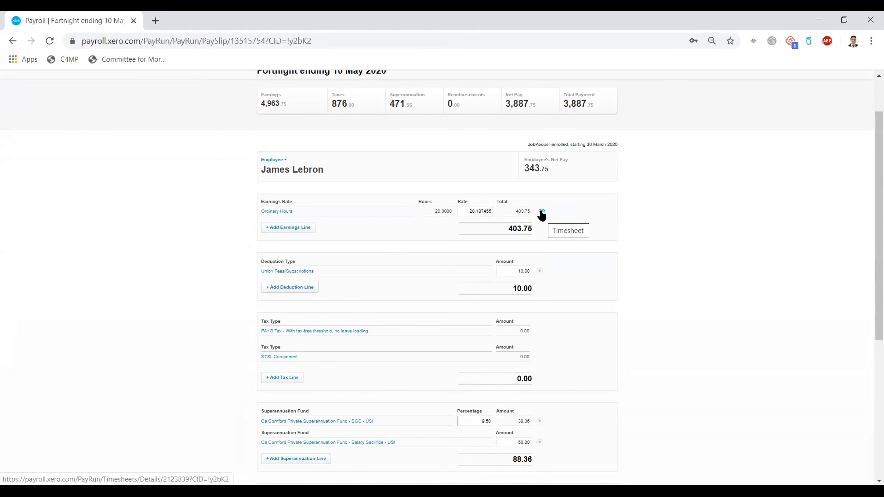
{"action": "left_click", "coordinate": [541, 211]}
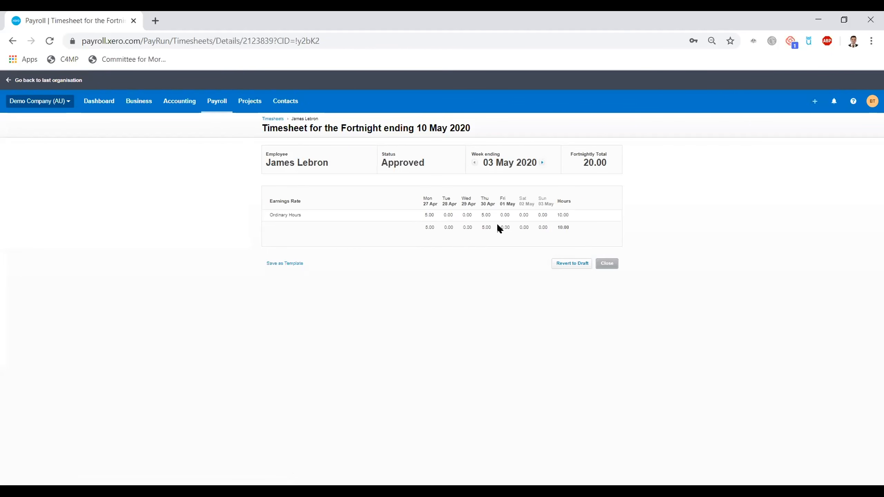
{"action": "left_click", "coordinate": [541, 163]}
{"action": "left_click", "coordinate": [606, 264]}
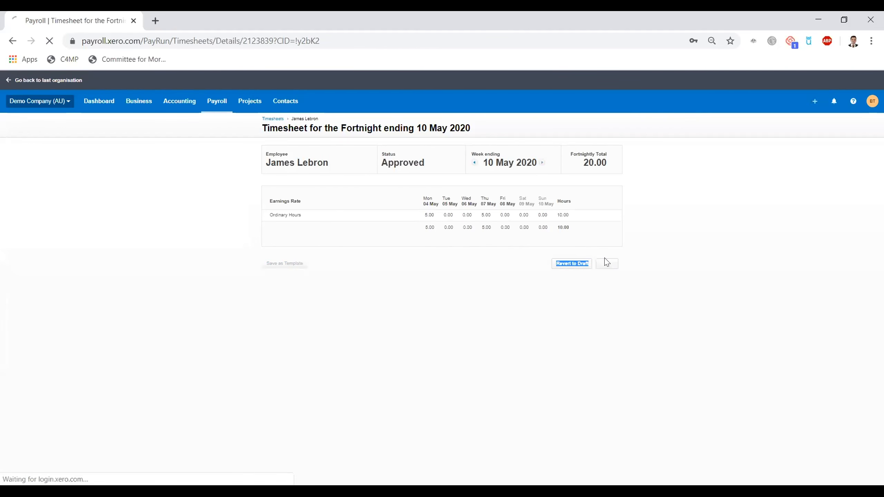
- Return to the draft pay run for the fortnight ending 10 May 2020 and reopen the first employee's payslip
{"action": "left_click", "coordinate": [217, 101]}
{"action": "left_click", "coordinate": [241, 158]}
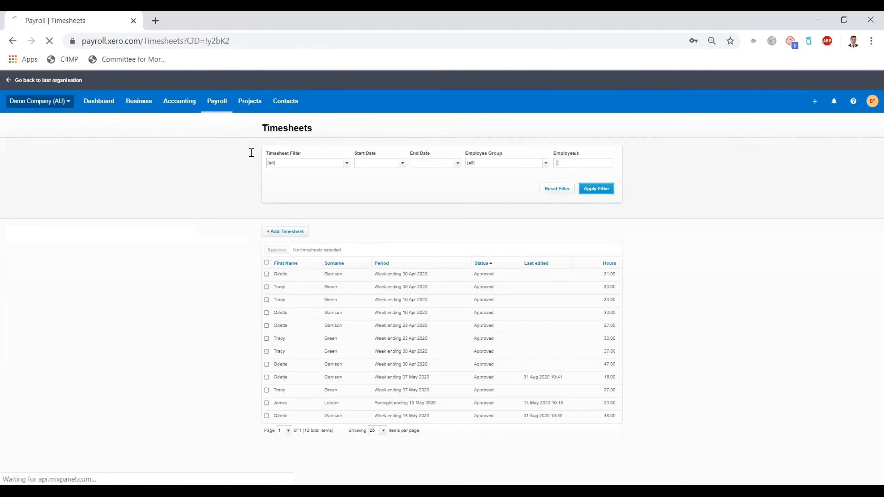
{"action": "left_click", "coordinate": [295, 299]}
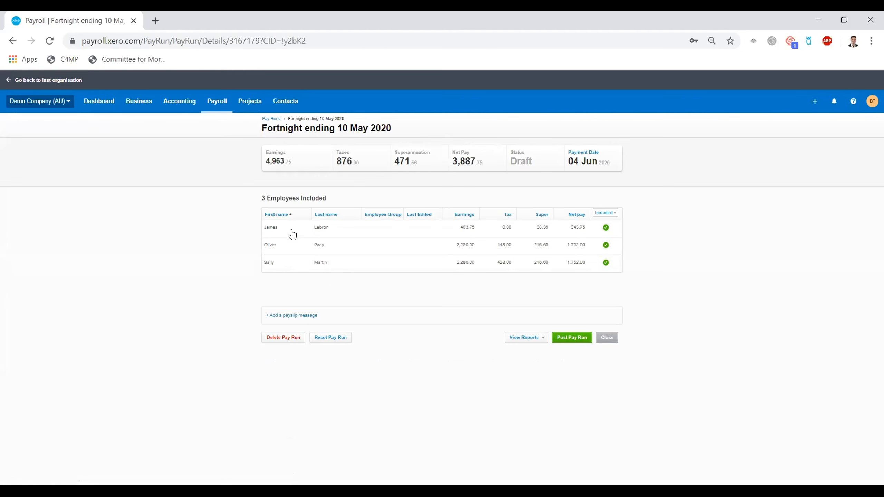
{"action": "left_click", "coordinate": [292, 233]}
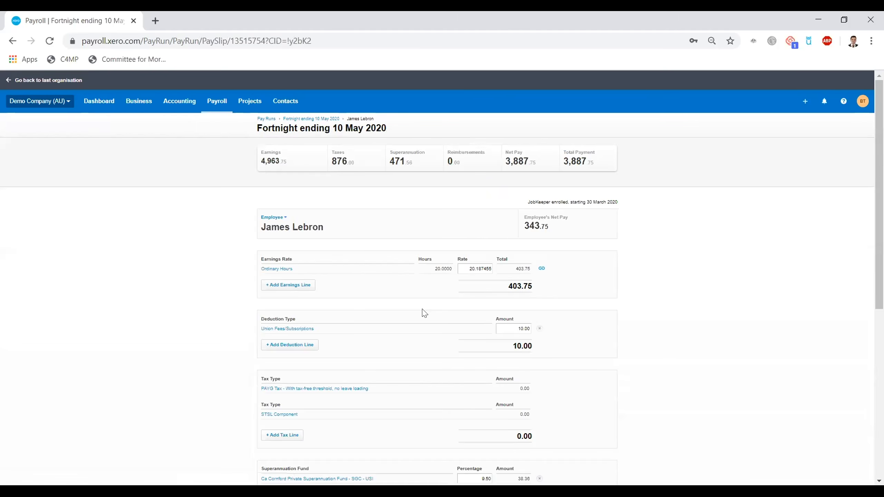
- Add a JobKeeper Payment top up earnings line with a fixed amount of 1,096.25 to the first employee's payslip
{"action": "left_click", "coordinate": [294, 285]}
{"action": "left_click", "coordinate": [474, 271]}
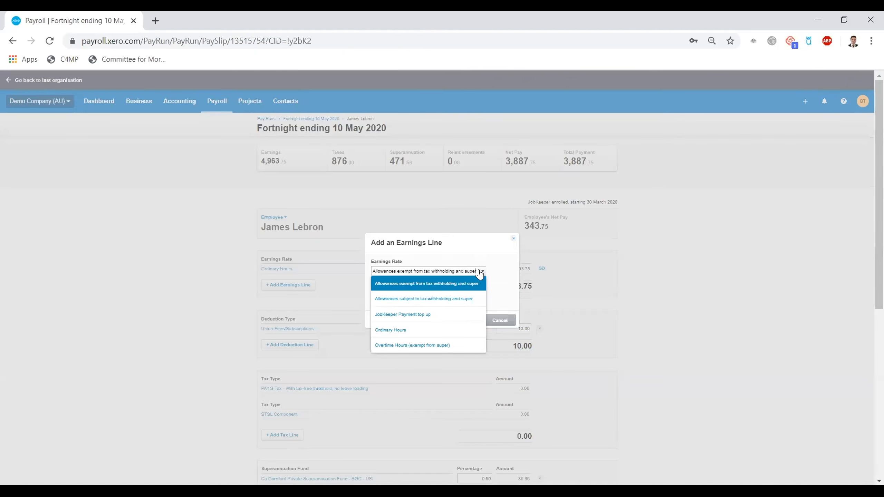
{"action": "left_click", "coordinate": [427, 315]}
{"action": "left_click", "coordinate": [456, 323]}
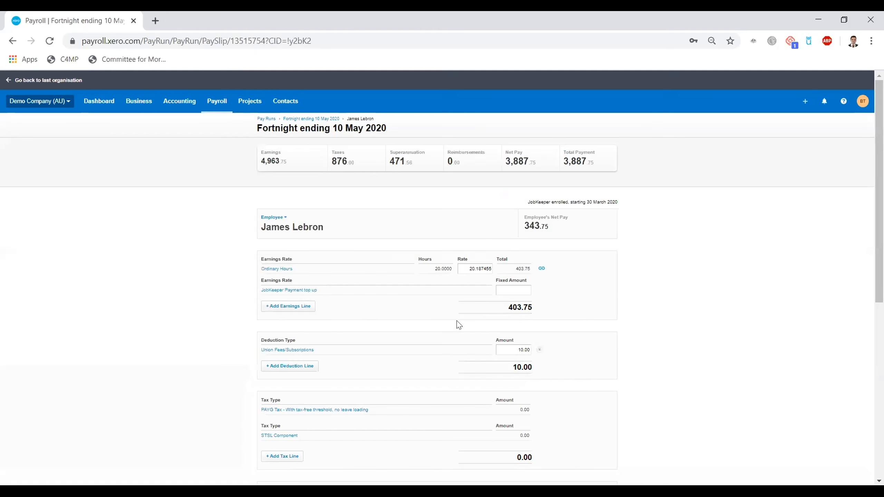
{"action": "left_click", "coordinate": [529, 289]}
{"action": "type", "text": "1096.25"}
{"action": "left_click", "coordinate": [552, 290]}
- Review the payslip's earnings, tax, superannuation and leave lines, and save it, moving on to the second employee
{"action": "scroll", "coordinate": [552, 292], "scroll_direction": "down", "scroll_amount": 3}
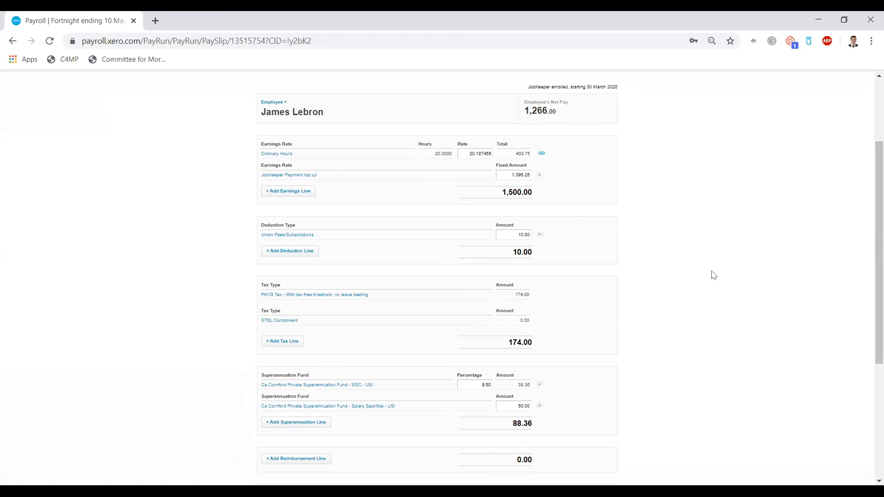
{"action": "scroll", "coordinate": [714, 275], "scroll_direction": "down", "scroll_amount": 2}
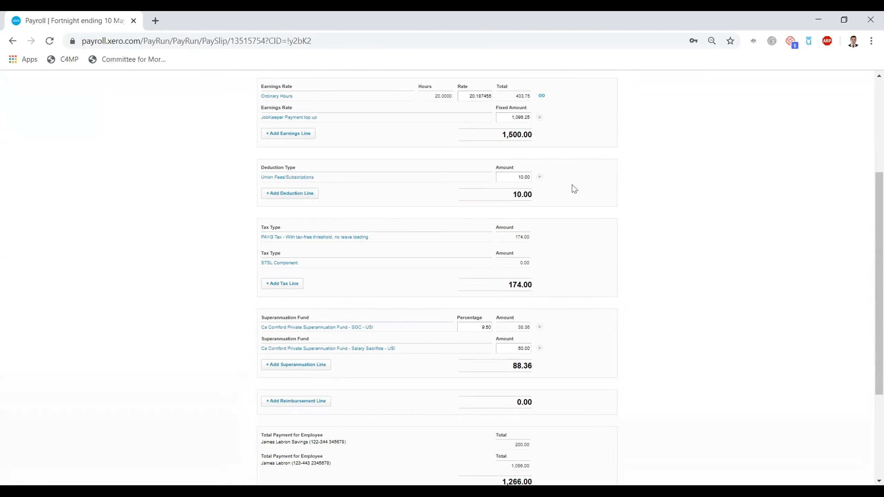
{"action": "scroll", "coordinate": [540, 246], "scroll_direction": "down", "scroll_amount": 2}
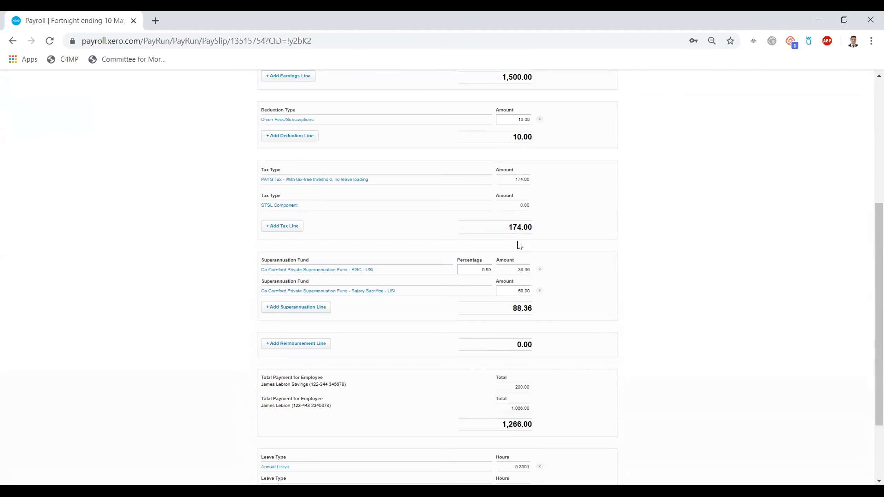
{"action": "scroll", "coordinate": [520, 246], "scroll_direction": "down", "scroll_amount": 2}
{"action": "scroll", "coordinate": [524, 213], "scroll_direction": "up", "scroll_amount": 3}
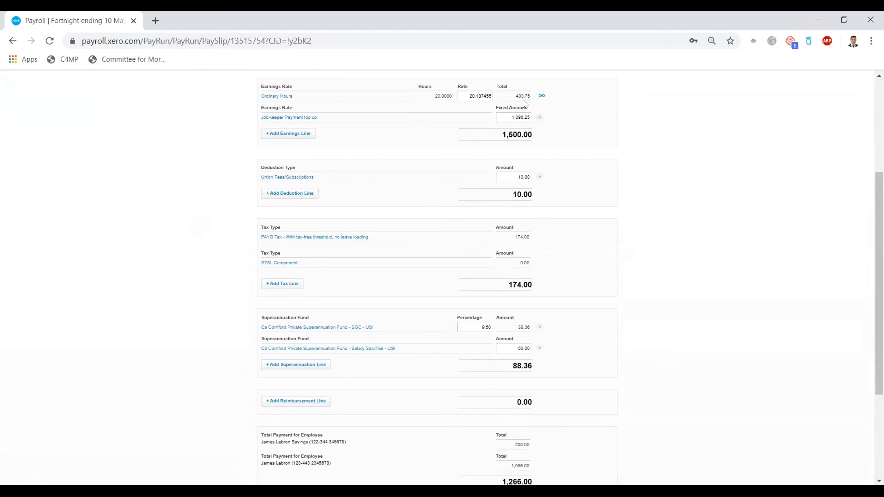
{"action": "scroll", "coordinate": [523, 326], "scroll_direction": "down", "scroll_amount": 2}
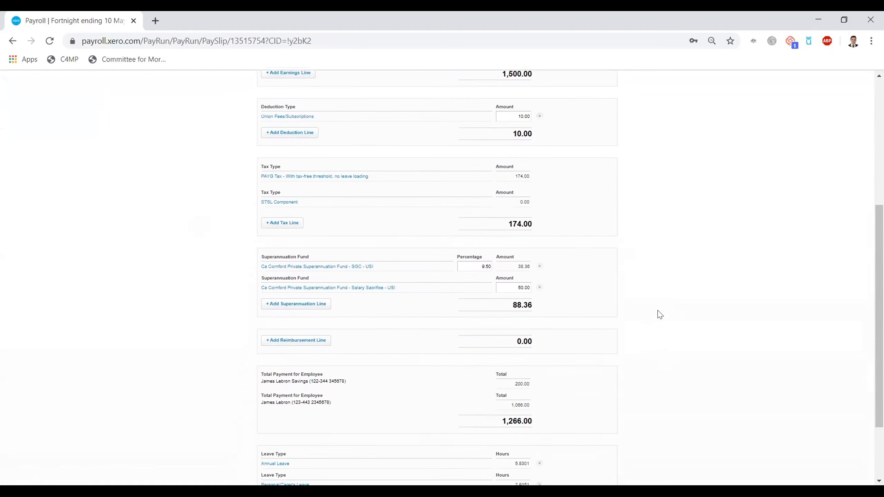
{"action": "scroll", "coordinate": [660, 315], "scroll_direction": "down", "scroll_amount": 3}
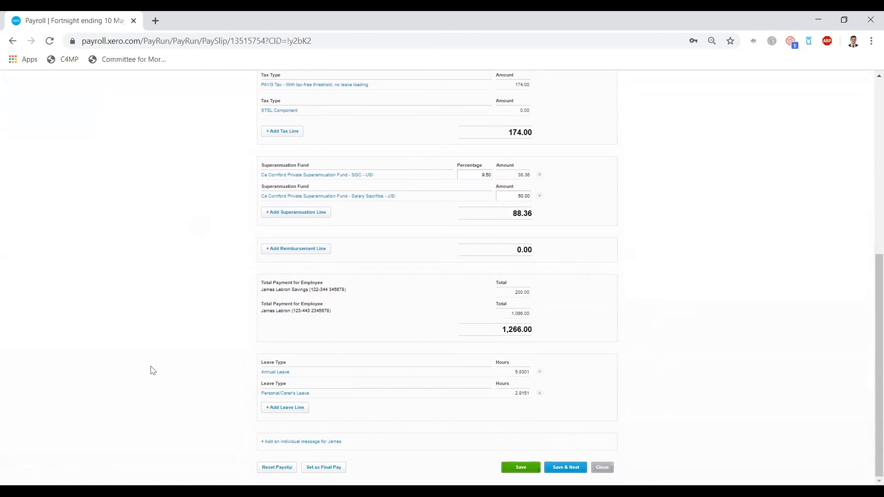
{"action": "scroll", "coordinate": [523, 350], "scroll_direction": "up", "scroll_amount": 8}
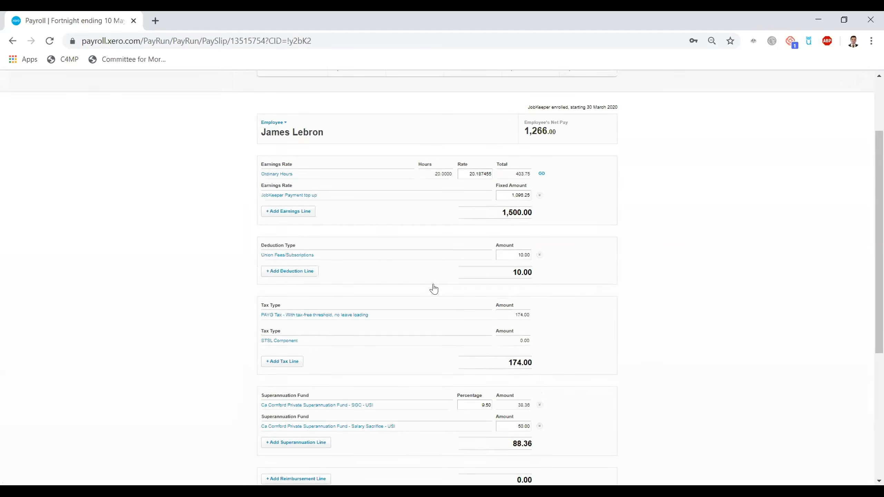
{"action": "scroll", "coordinate": [434, 289], "scroll_direction": "down", "scroll_amount": 8}
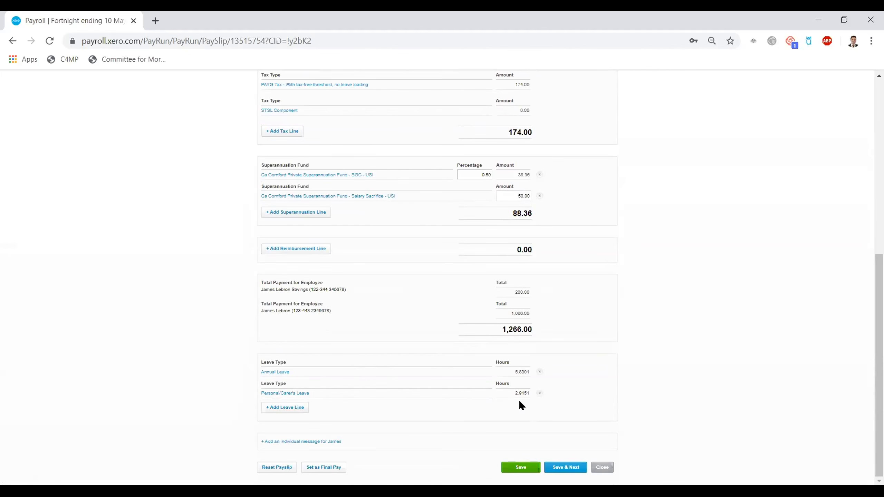
{"action": "scroll", "coordinate": [519, 401], "scroll_direction": "up", "scroll_amount": 7}
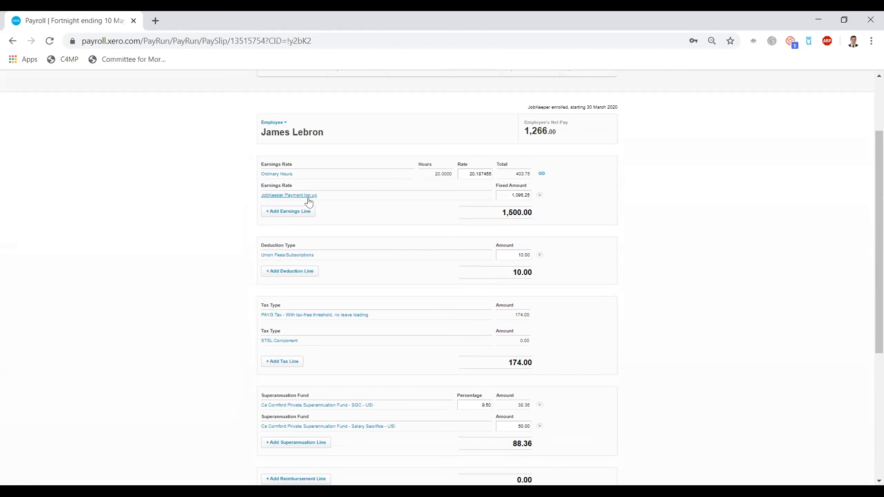
{"action": "scroll", "coordinate": [460, 218], "scroll_direction": "down", "scroll_amount": 7}
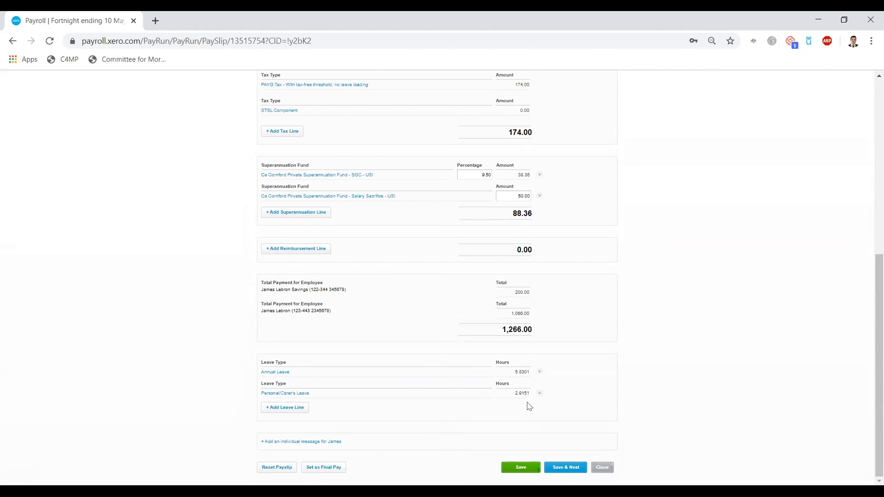
{"action": "left_click", "coordinate": [572, 473]}
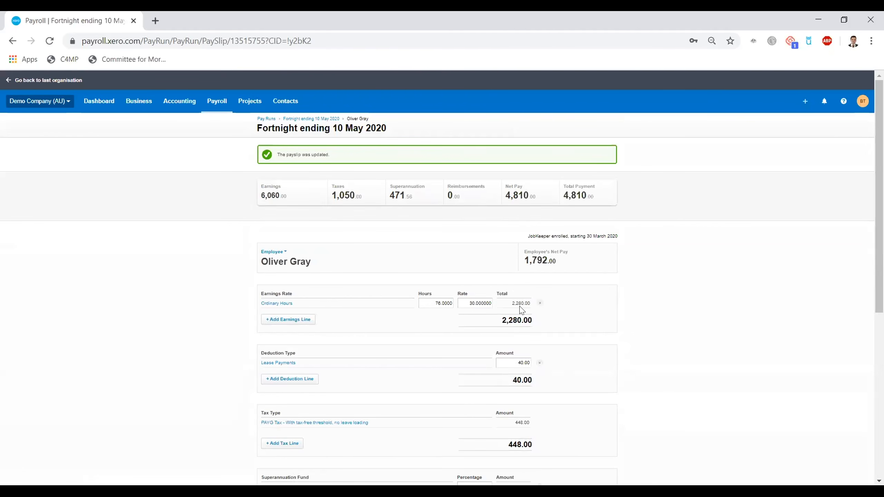
- Replace the Ordinary Hours earnings line on the second employee's payslip with a JobKeeper Payment top up line
{"action": "left_click", "coordinate": [539, 305]}
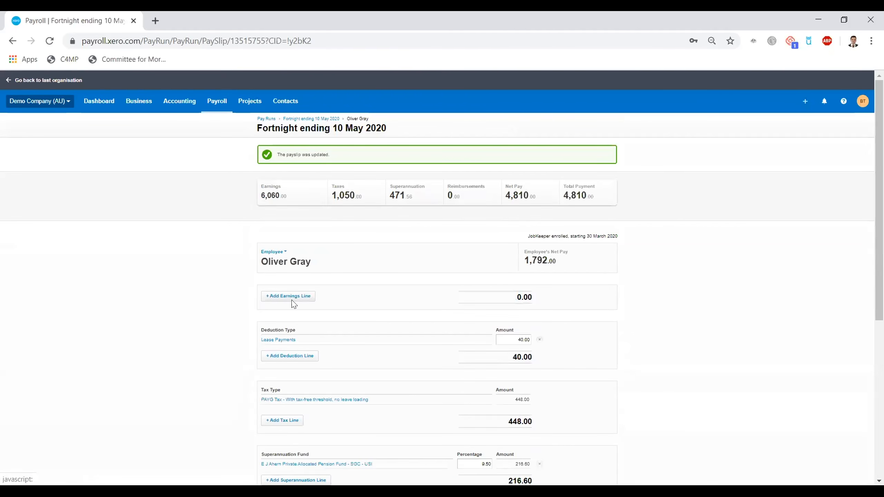
{"action": "left_click", "coordinate": [303, 297]}
{"action": "left_click", "coordinate": [482, 272]}
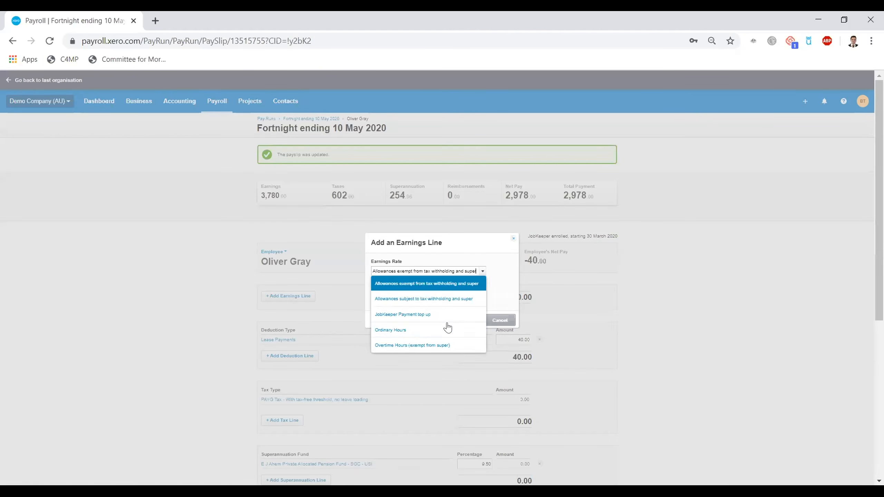
{"action": "left_click", "coordinate": [395, 313]}
{"action": "left_click", "coordinate": [459, 321]}
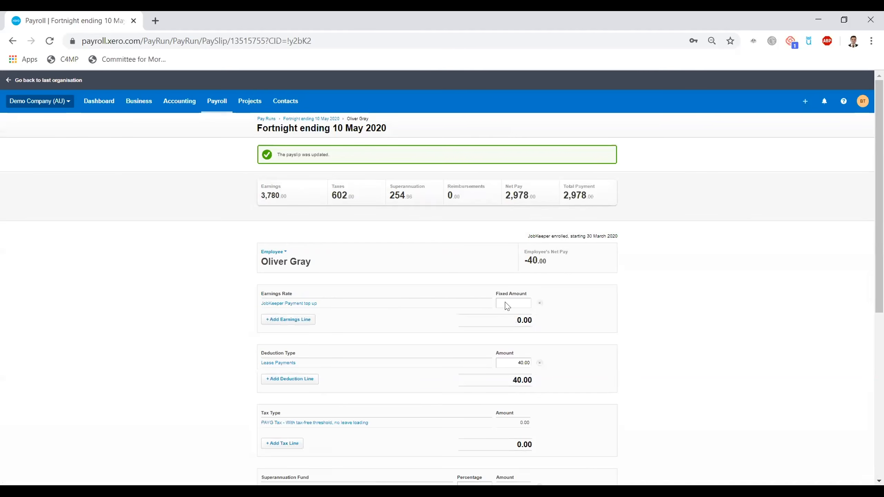
- Set the second employee's JobKeeper Payment top up to 1,500 and save the payslip, moving on to the third employee
{"action": "left_click", "coordinate": [503, 302]}
{"action": "type", "text": "1500"}
{"action": "left_click", "coordinate": [559, 304]}
{"action": "scroll", "coordinate": [517, 318], "scroll_direction": "down", "scroll_amount": 5}
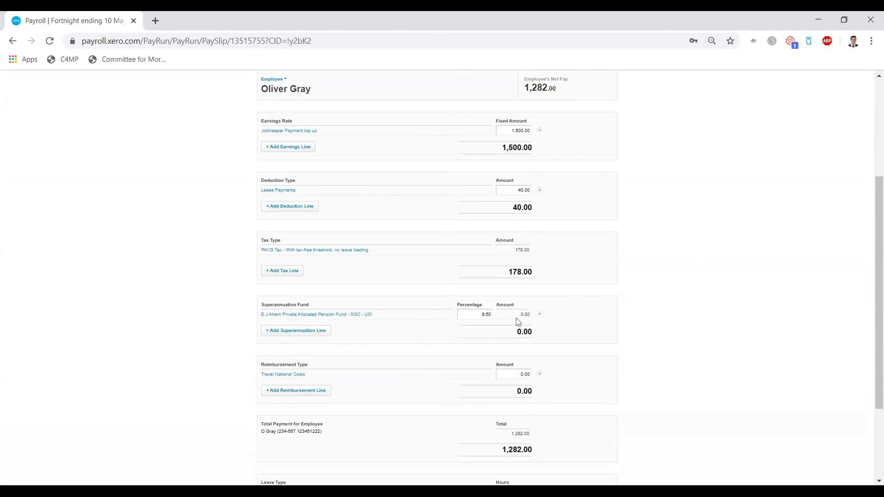
{"action": "scroll", "coordinate": [521, 312], "scroll_direction": "down", "scroll_amount": 3}
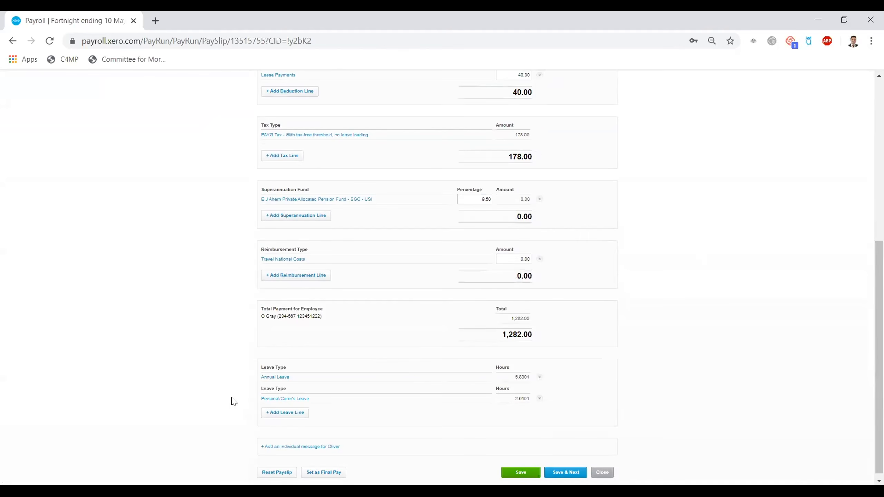
{"action": "left_click", "coordinate": [566, 472]}
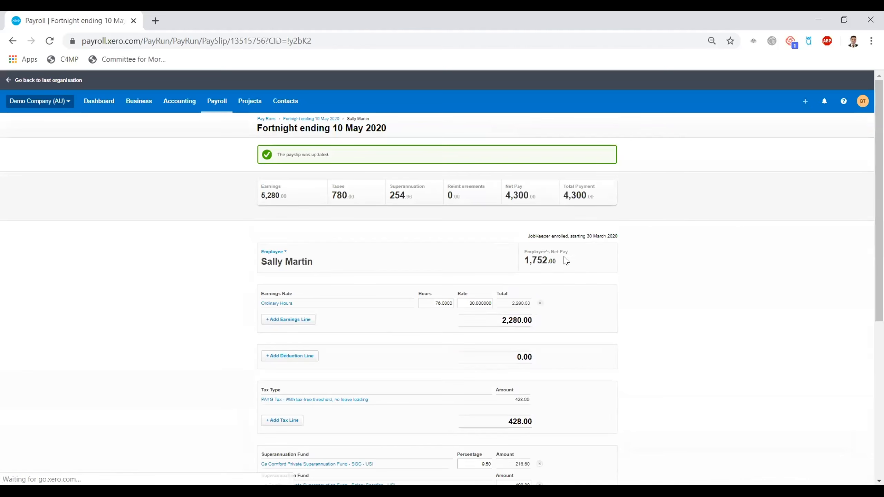
- Remove the Ordinary Hours earnings line from the third employee's payslip and add a JobKeeper Payment top up line instead
{"action": "left_click", "coordinate": [540, 303]}
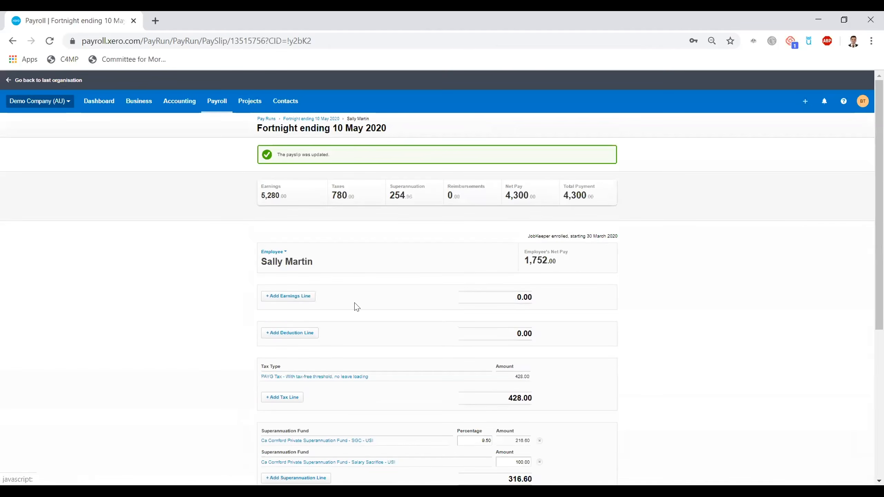
{"action": "left_click", "coordinate": [300, 296]}
{"action": "left_click", "coordinate": [483, 272]}
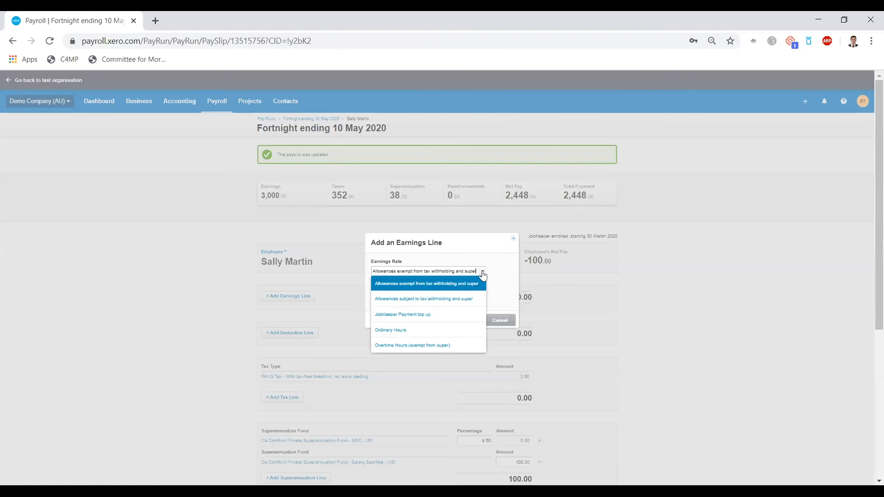
{"action": "left_click", "coordinate": [442, 315]}
{"action": "left_click", "coordinate": [455, 325]}
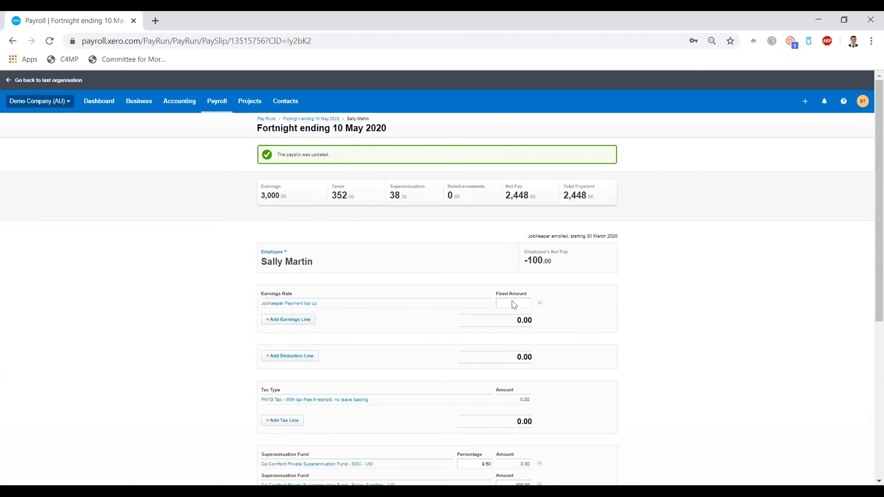
- Set the third employee's JobKeeper Payment top up to 1,500, check the tax, superannuation and leave lines, and save the payslip
{"action": "left_click", "coordinate": [643, 355]}
{"action": "scroll", "coordinate": [644, 313], "scroll_direction": "down", "scroll_amount": 3}
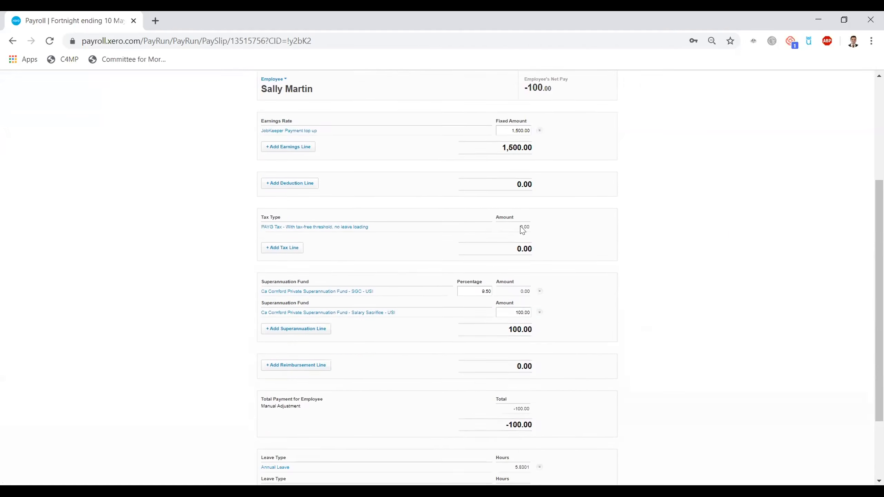
{"action": "scroll", "coordinate": [548, 246], "scroll_direction": "down", "scroll_amount": 2}
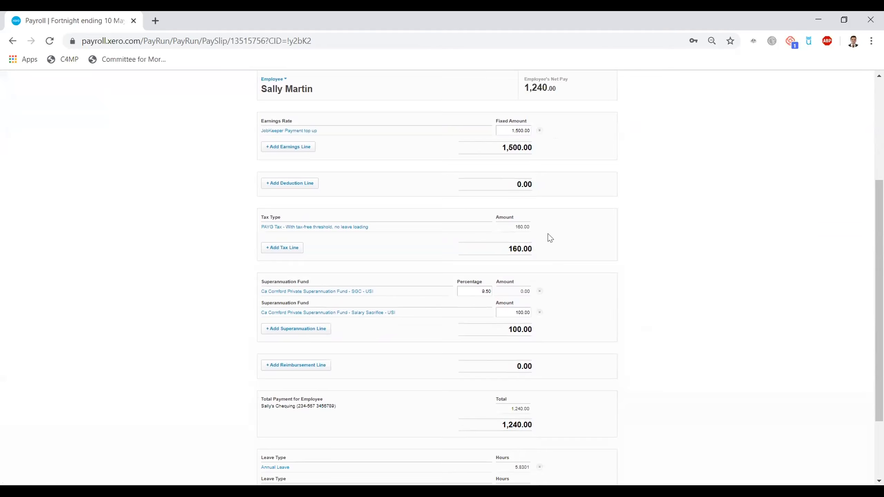
{"action": "scroll", "coordinate": [331, 371], "scroll_direction": "down", "scroll_amount": 2}
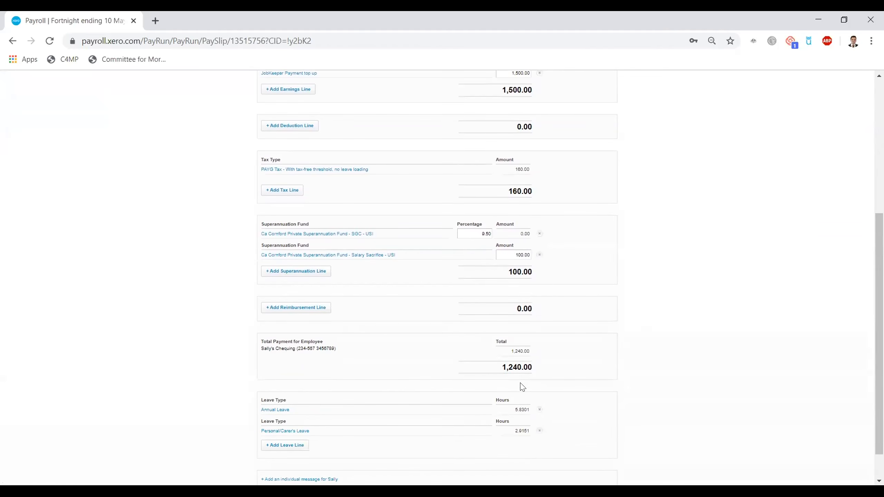
{"action": "scroll", "coordinate": [511, 392], "scroll_direction": "down", "scroll_amount": 1}
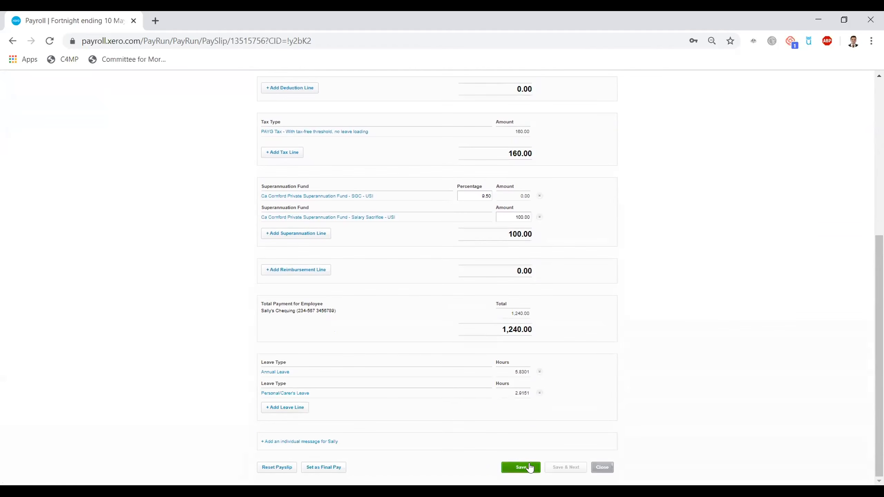
{"action": "left_click", "coordinate": [530, 467]}
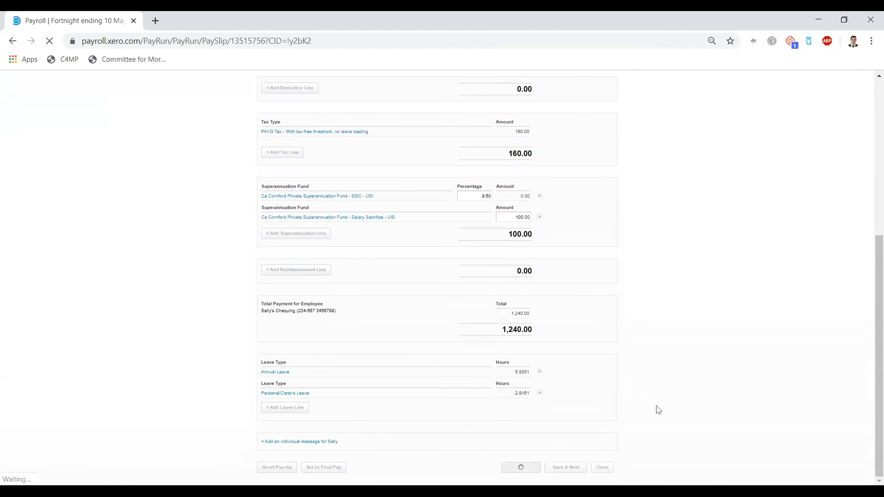
- Post the pay run for the fortnight ending 10 May 2020, and view its Single Touch Payroll filing declaration without submitting it
{"action": "left_click", "coordinate": [606, 469]}
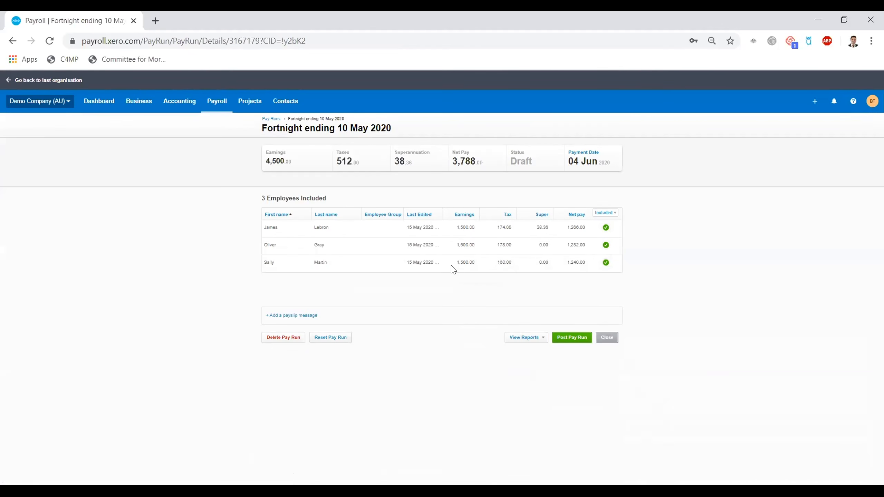
{"action": "left_click", "coordinate": [573, 338]}
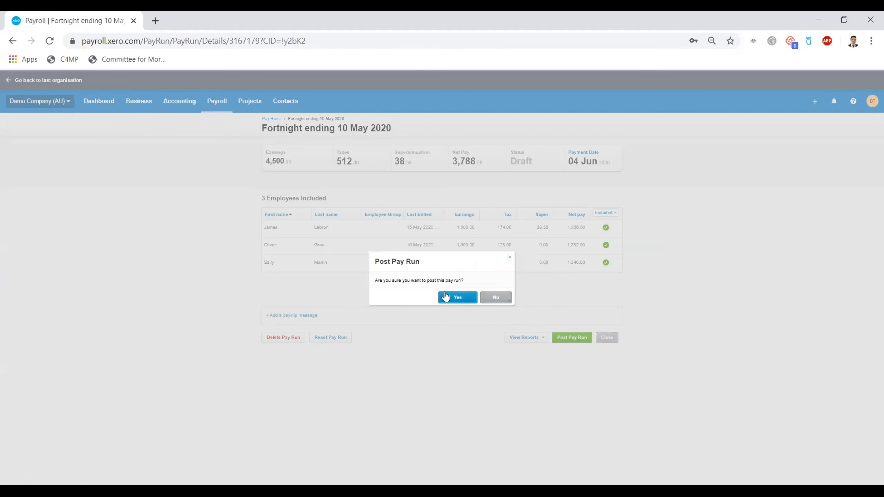
{"action": "left_click", "coordinate": [446, 297]}
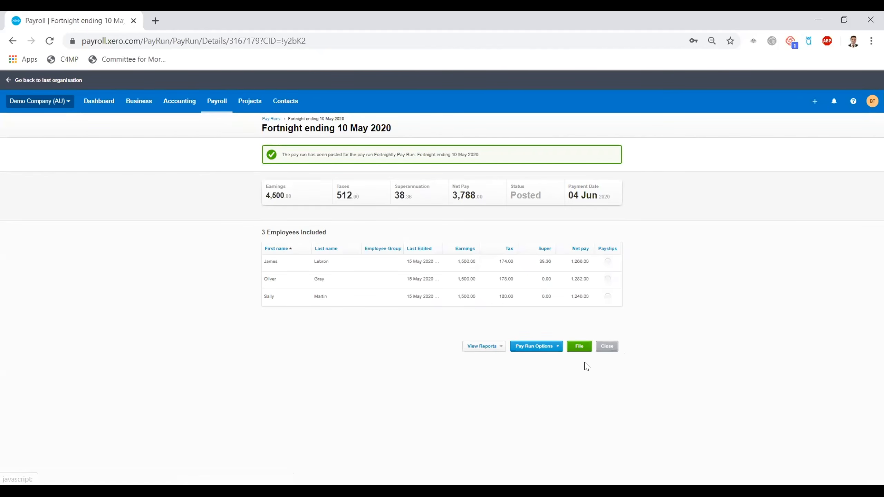
{"action": "left_click", "coordinate": [580, 347]}
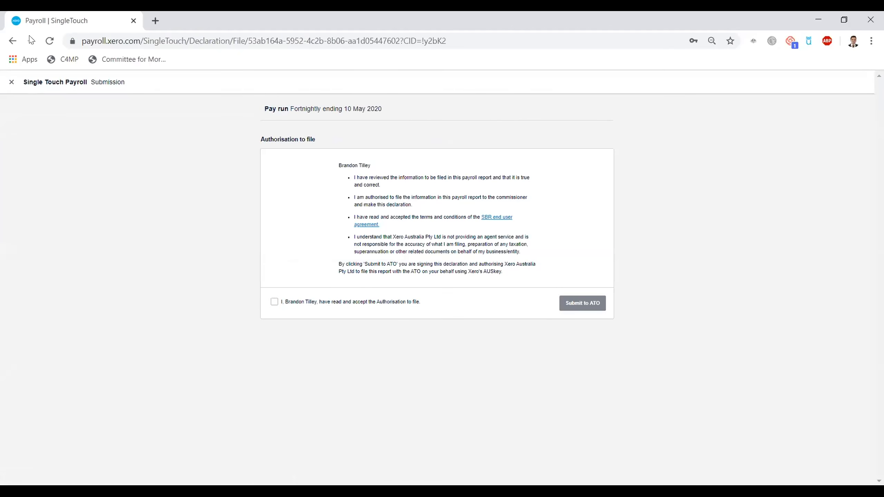
{"action": "left_click", "coordinate": [12, 41]}
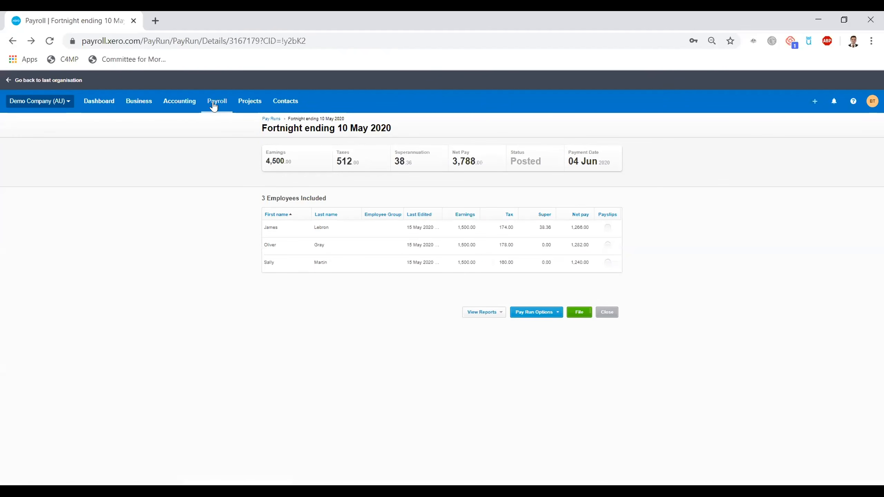
- Look through the Business Bank Account reconciliation lines and find the ATO Jobkeeper April deposit on the second page
{"action": "left_click", "coordinate": [108, 107]}
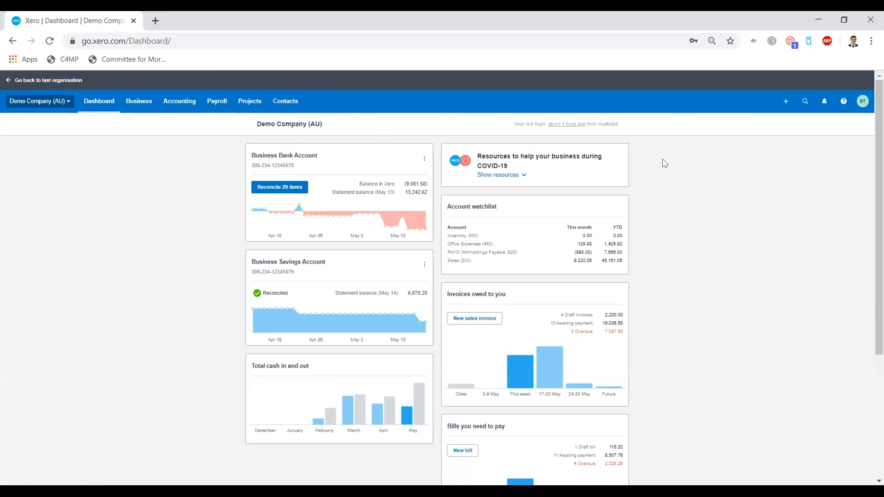
{"action": "left_click", "coordinate": [285, 188]}
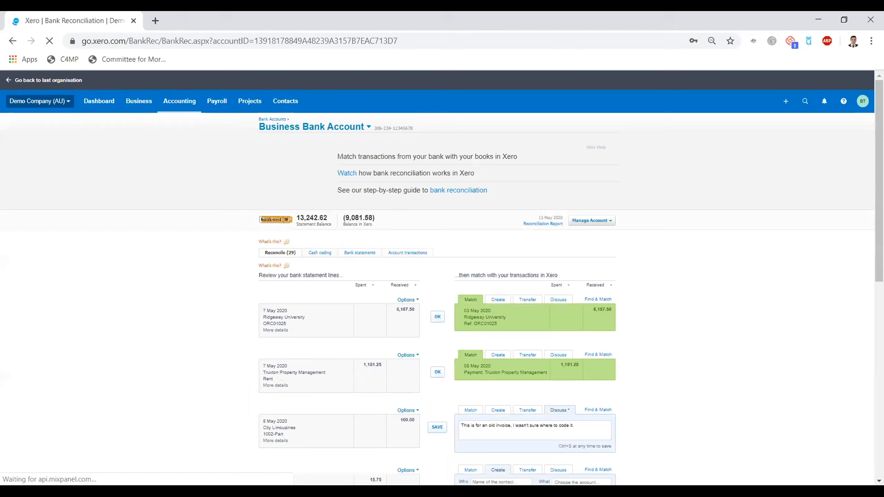
{"action": "scroll", "coordinate": [580, 305], "scroll_direction": "down", "scroll_amount": 10}
{"action": "left_click", "coordinate": [572, 461]}
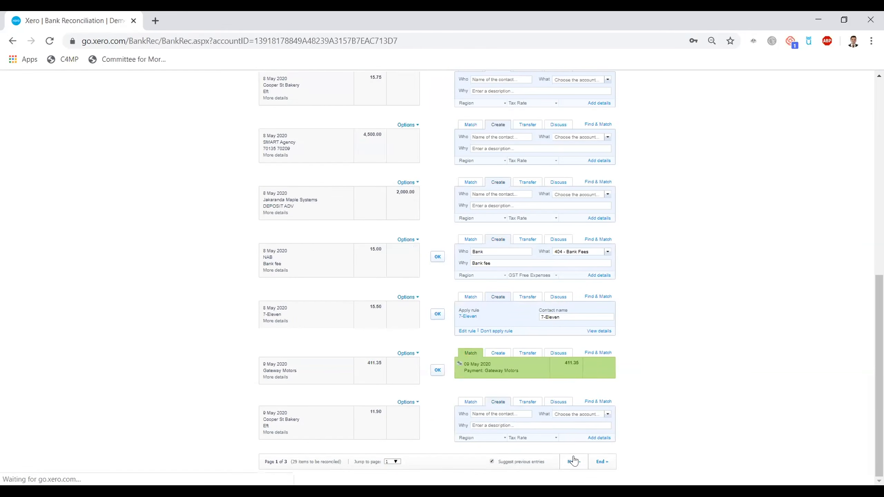
{"action": "scroll", "coordinate": [122, 383], "scroll_direction": "down", "scroll_amount": 5}
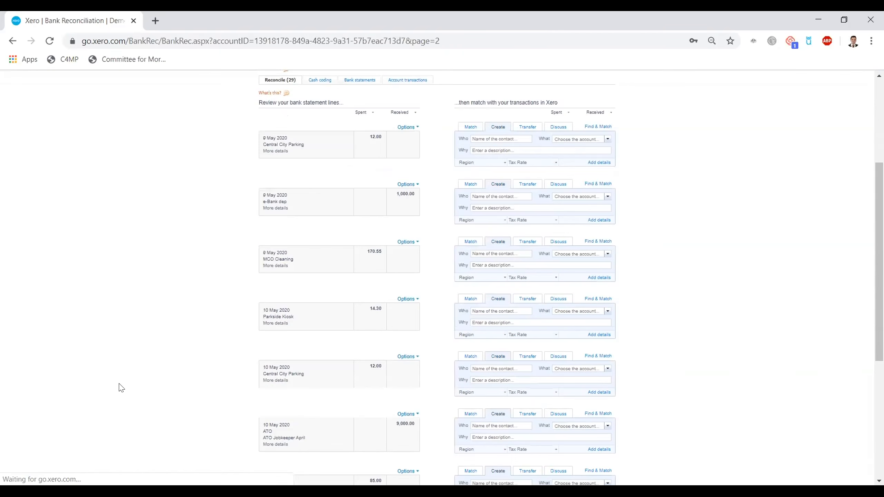
{"action": "scroll", "coordinate": [469, 343], "scroll_direction": "down", "scroll_amount": 5}
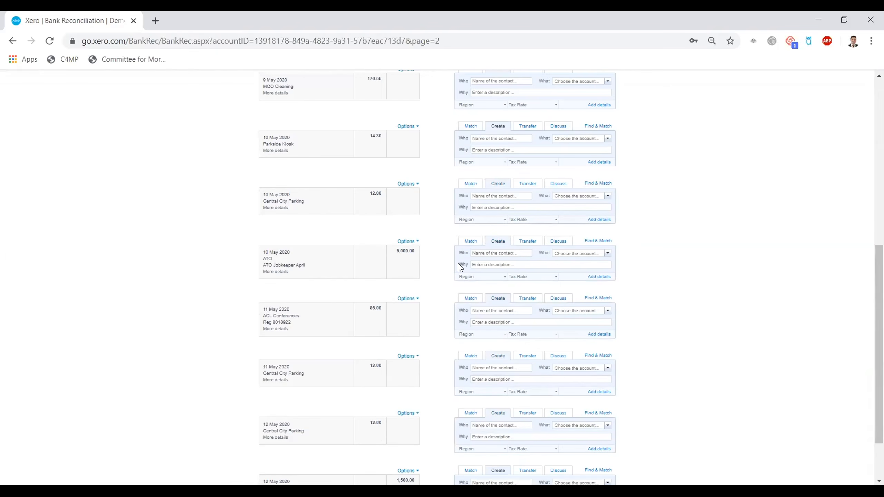
{"action": "scroll", "coordinate": [867, 348], "scroll_direction": "up", "scroll_amount": 10}
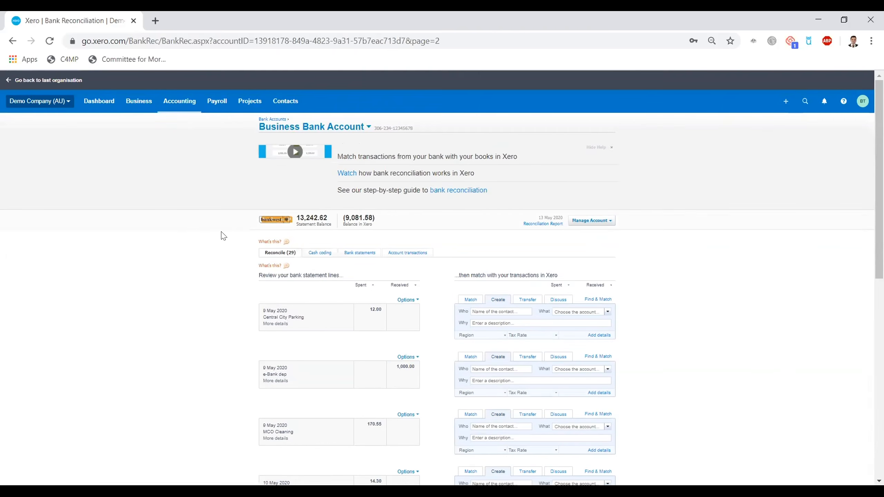
- Start a new account in the chart of accounts with type Revenue, code 280 and the name Other Revenue - Jobkeeper
{"action": "left_click", "coordinate": [178, 104]}
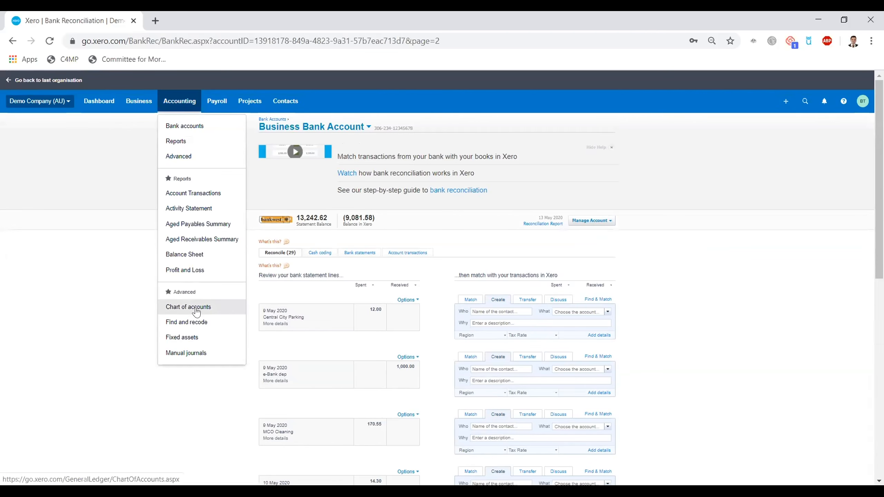
{"action": "left_click", "coordinate": [197, 311]}
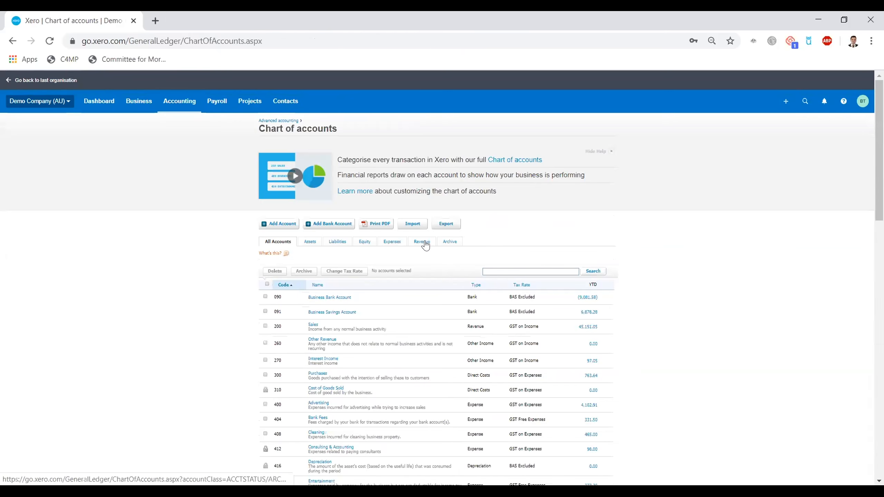
{"action": "left_click", "coordinate": [425, 244]}
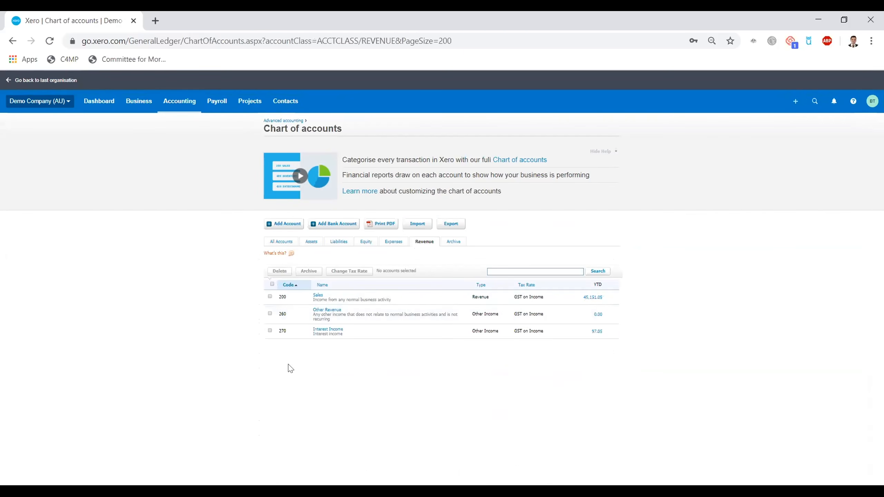
{"action": "left_click", "coordinate": [278, 227]}
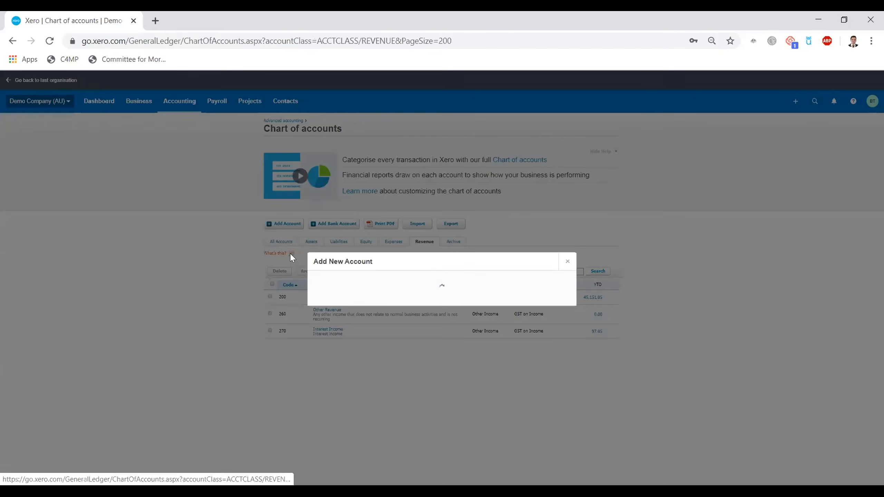
{"action": "left_click_drag", "start_coordinate": [494, 172], "coordinate": [524, 168]}
{"action": "left_click", "coordinate": [437, 225]}
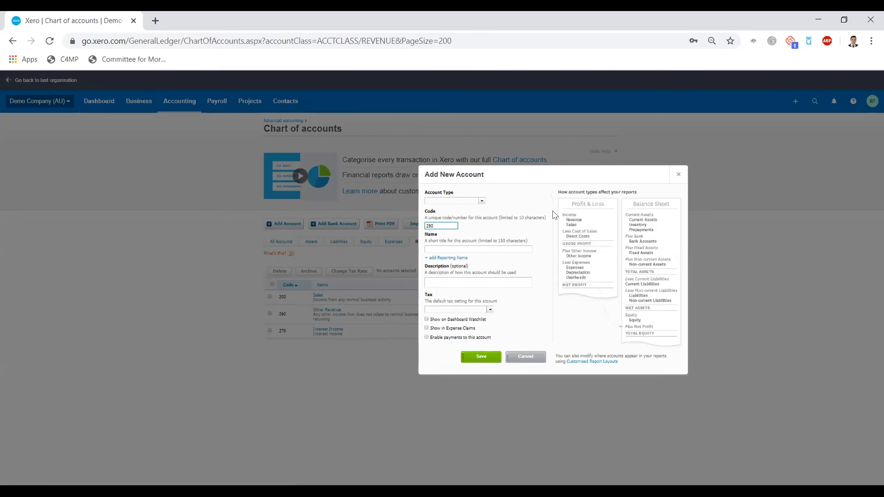
{"action": "left_click", "coordinate": [428, 199]}
{"action": "type", "text": "rev"}
{"action": "left_click", "coordinate": [439, 211]}
{"action": "left_click", "coordinate": [447, 256]}
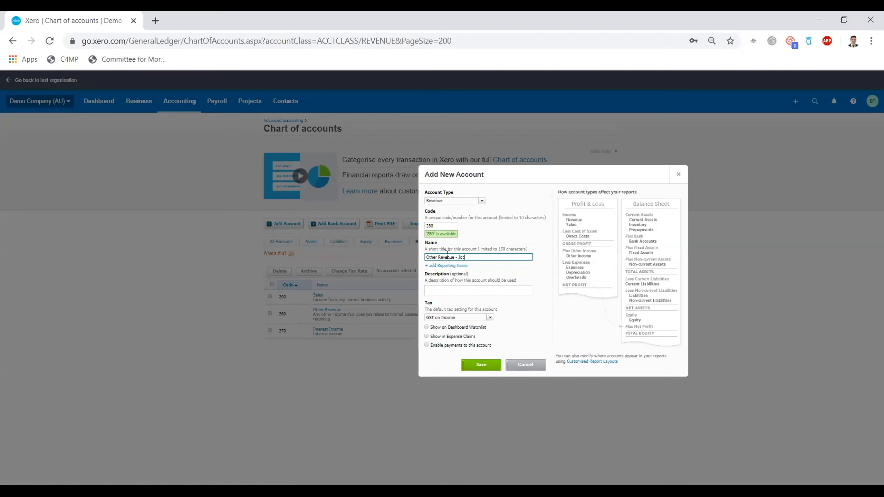
{"action": "double_click", "coordinate": [535, 237]}
{"action": "left_click", "coordinate": [535, 239]}
- Set the new Jobkeeper account's default tax to GST Free Income, leave the description empty and save the account
{"action": "left_click", "coordinate": [490, 317]}
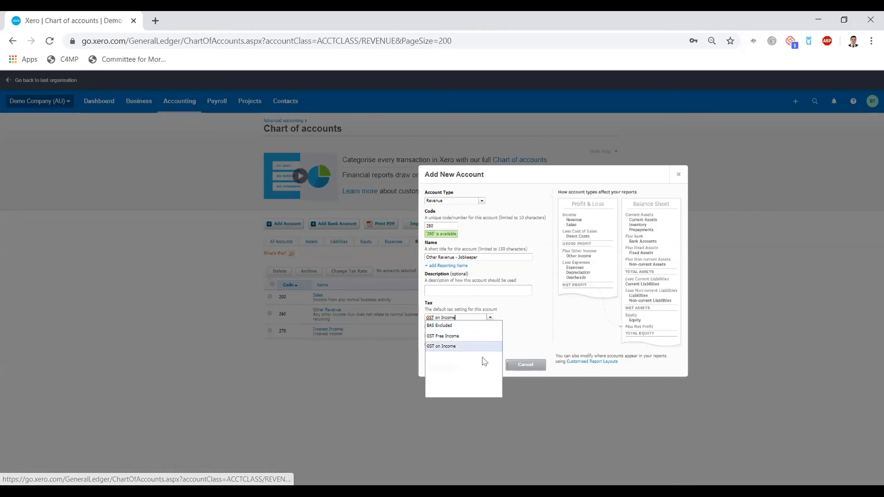
{"action": "left_click", "coordinate": [468, 337]}
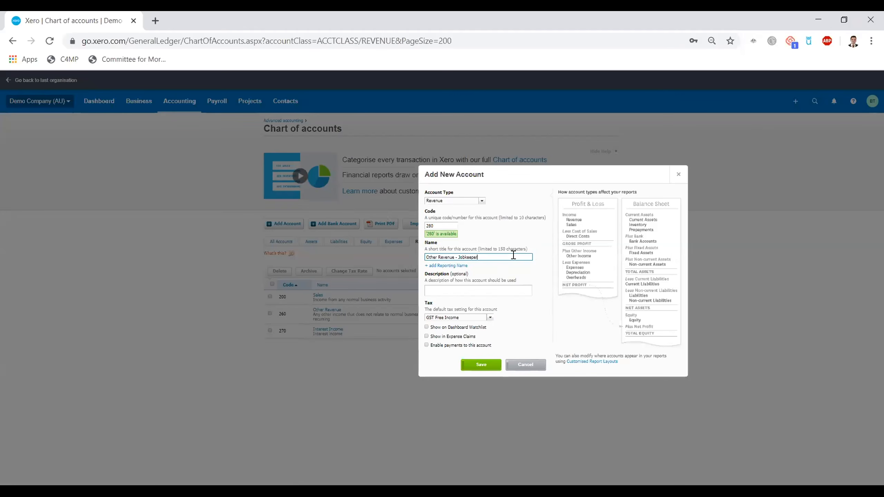
{"action": "left_click", "coordinate": [510, 289]}
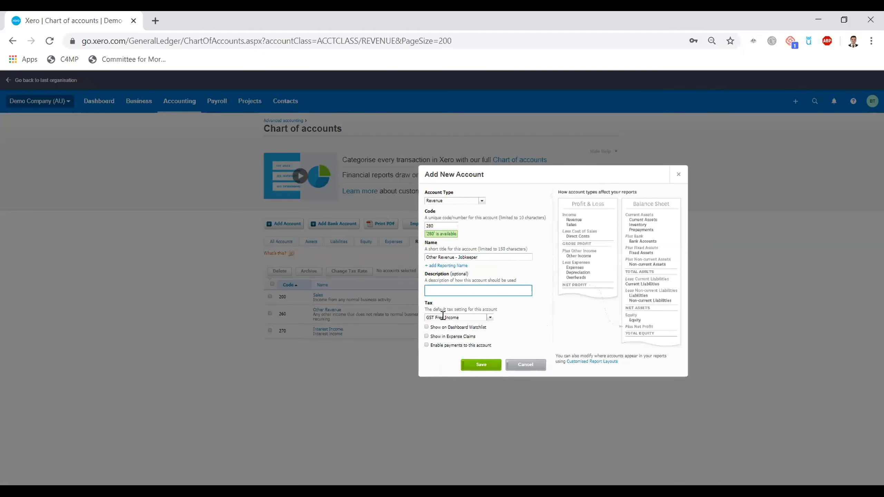
{"action": "left_click", "coordinate": [480, 366]}
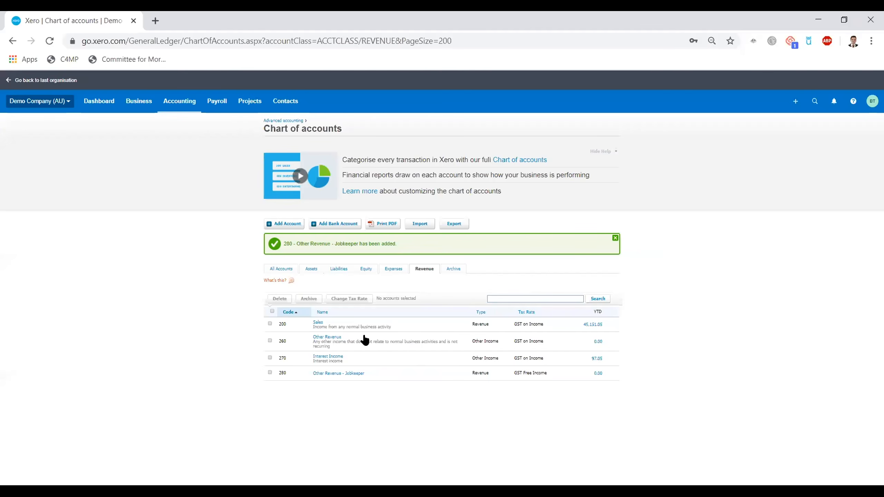
- On the second page of the Business Bank Account reconciliation, code the ATO Jobkeeper April deposit to contact ATO and account 280 - Other Revenue - Jobkeeper
{"action": "left_click", "coordinate": [92, 102]}
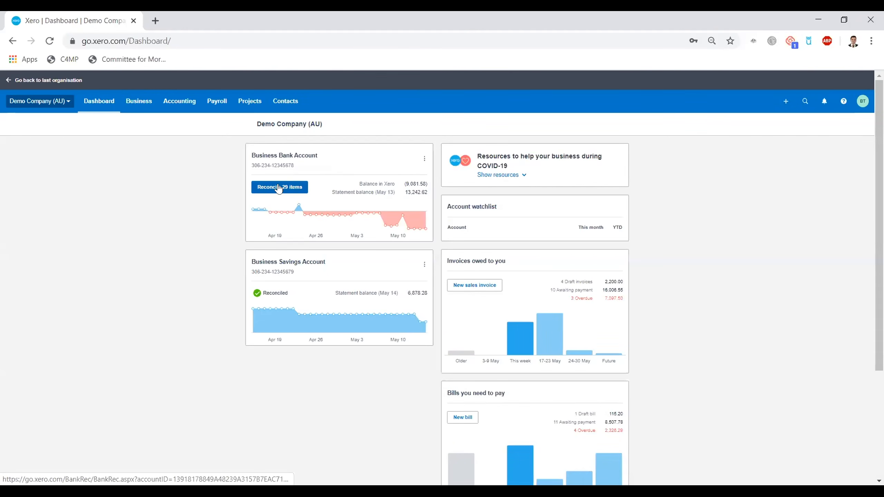
{"action": "left_click", "coordinate": [278, 188]}
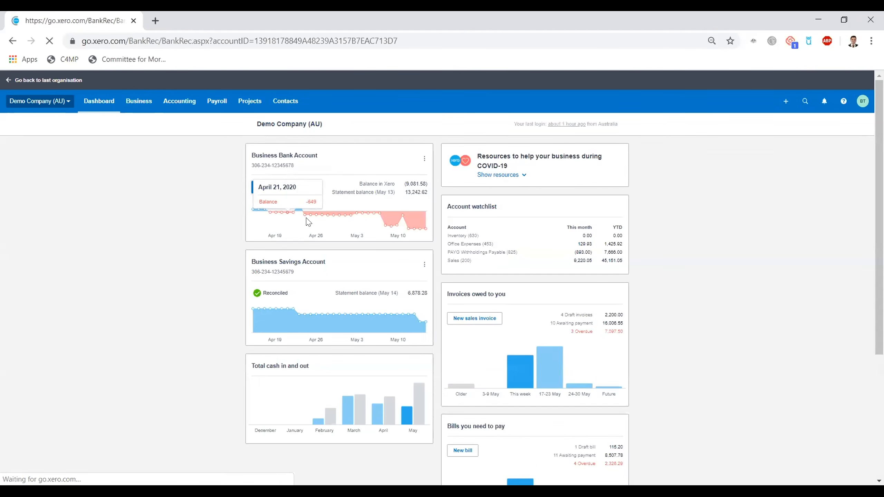
{"action": "scroll", "coordinate": [585, 451], "scroll_direction": "down", "scroll_amount": 12}
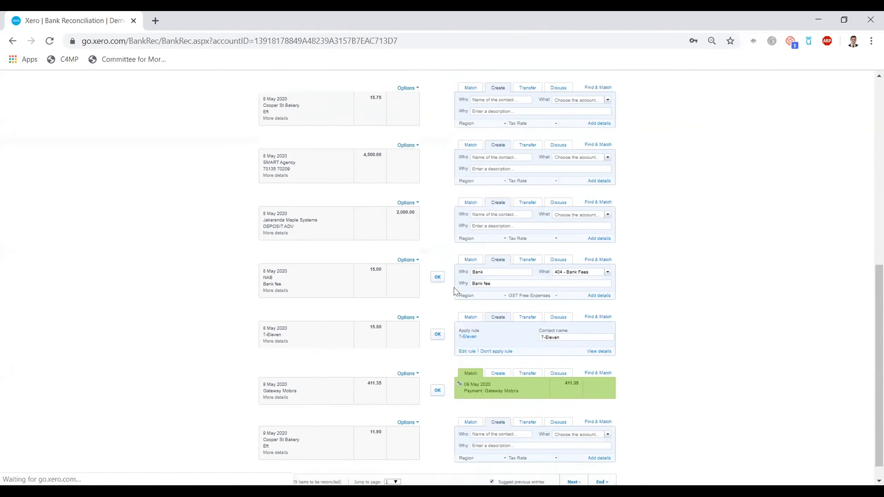
{"action": "left_click", "coordinate": [572, 461]}
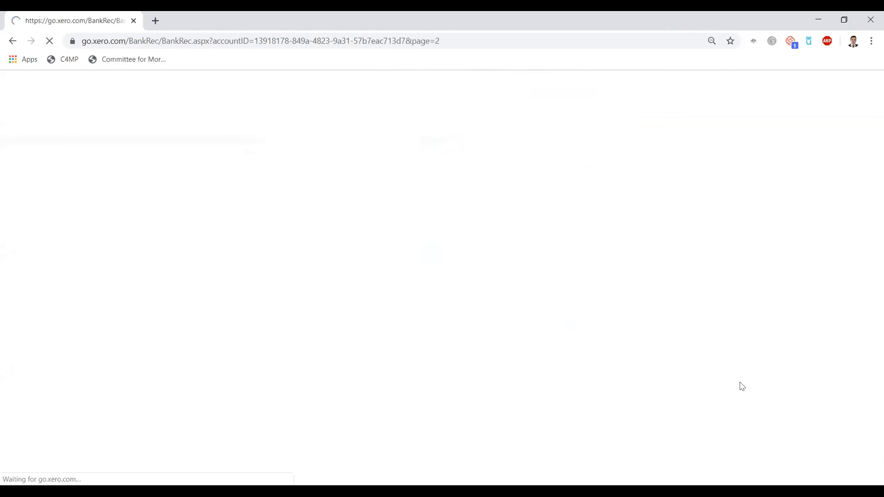
{"action": "scroll", "coordinate": [598, 216], "scroll_direction": "down", "scroll_amount": 7}
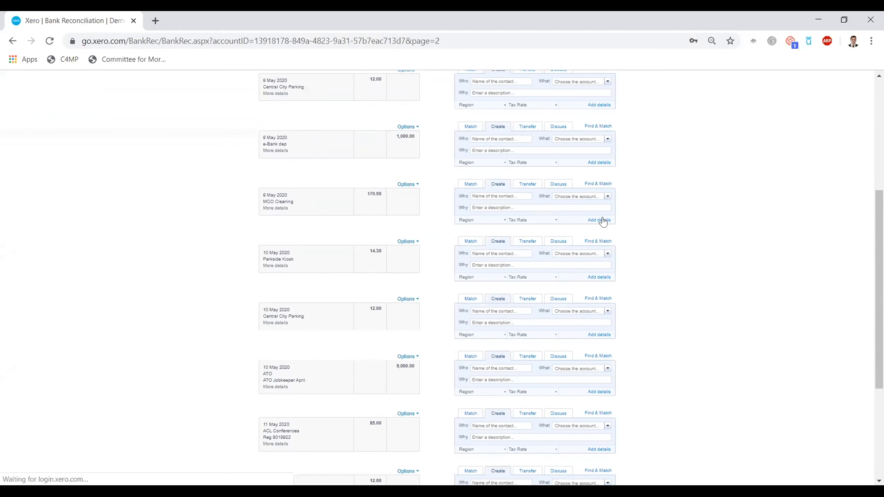
{"action": "left_click", "coordinate": [510, 368]}
{"action": "type", "text": "ATO"}
{"action": "key", "text": "Tab"}
{"action": "type", "text": "job"}
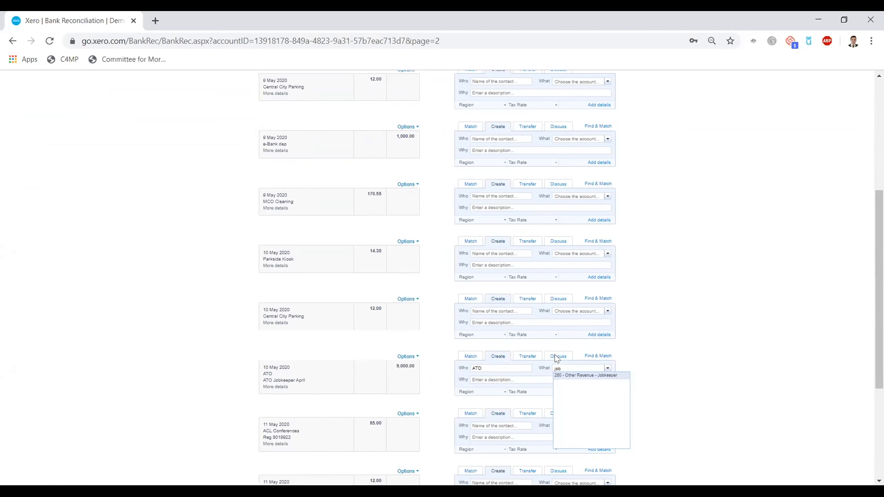
{"action": "left_click", "coordinate": [583, 376]}
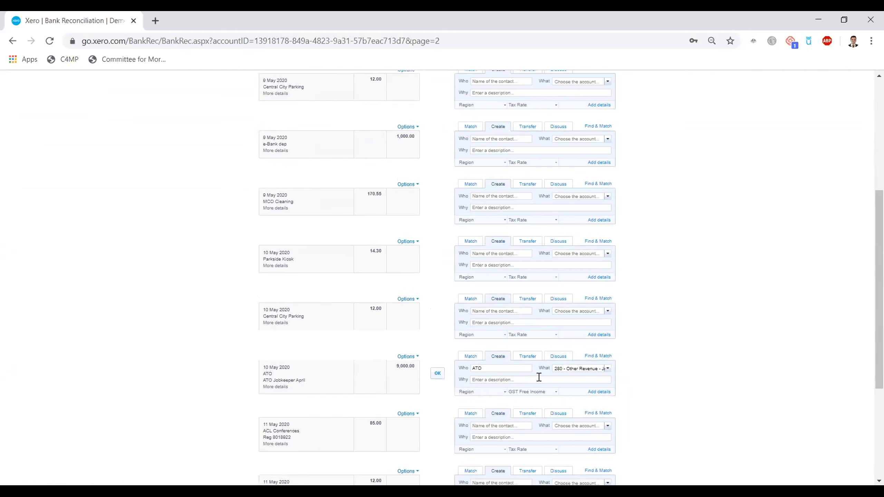
- Add a description to the ATO Jobkeeper April deposit and reconcile the line
{"action": "type", "text": "Ap"}
{"action": "left_click", "coordinate": [703, 385]}
{"action": "left_click", "coordinate": [518, 379]}
{"action": "left_click", "coordinate": [435, 373]}
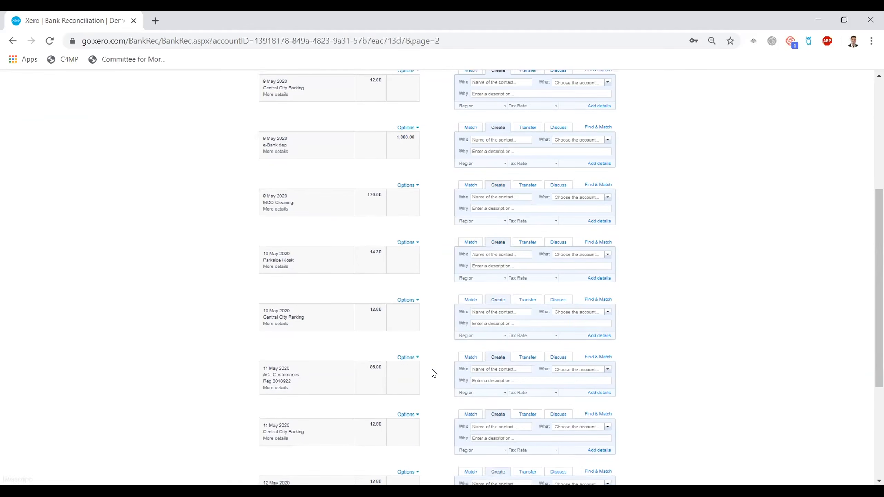
- Open the Single Touch Payroll overview from the dashboard and expand the list of unfiled pay runs to review their status
{"action": "scroll", "coordinate": [435, 376], "scroll_direction": "up", "scroll_amount": 5}
{"action": "scroll", "coordinate": [449, 398], "scroll_direction": "down", "scroll_amount": 7}
{"action": "scroll", "coordinate": [443, 386], "scroll_direction": "up", "scroll_amount": 7}
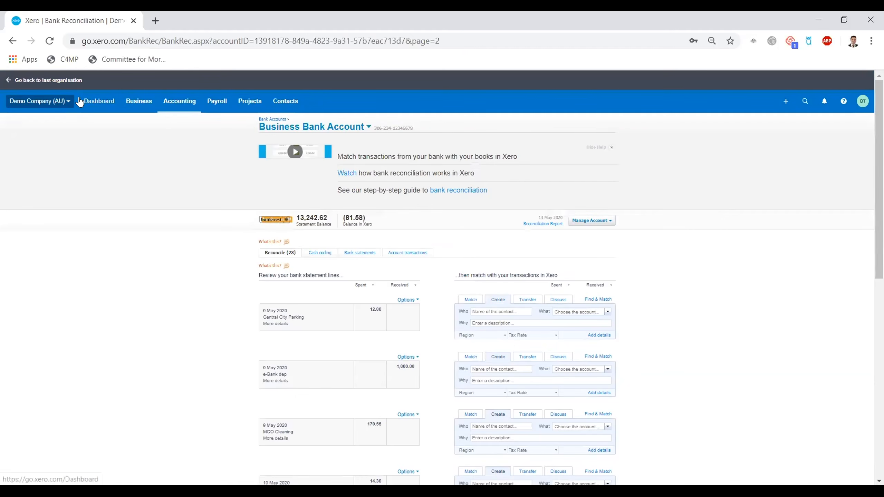
{"action": "left_click", "coordinate": [80, 100]}
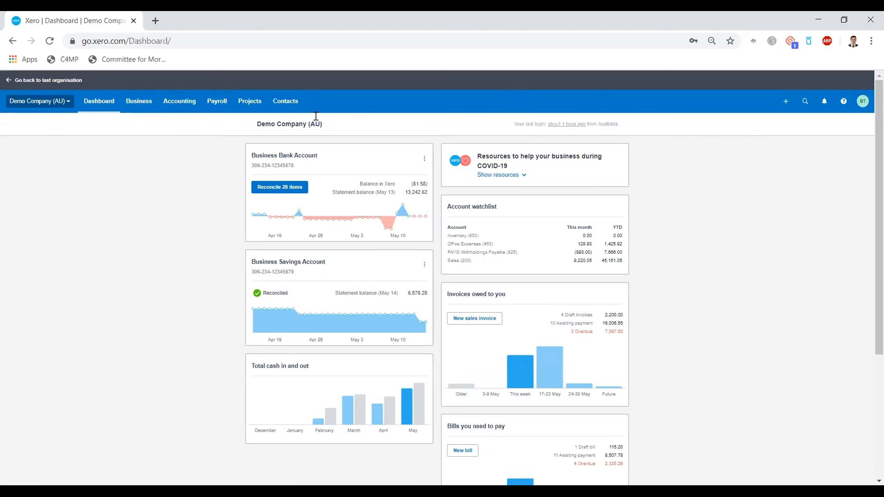
{"action": "left_click", "coordinate": [219, 102]}
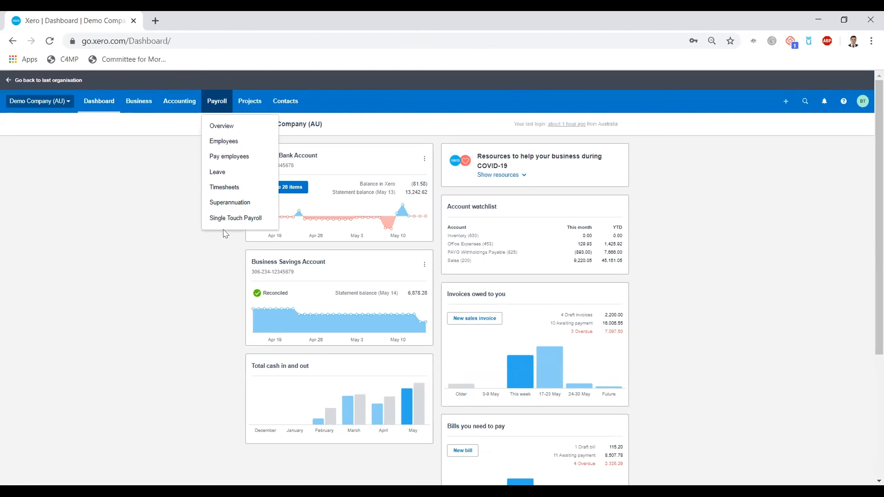
{"action": "left_click", "coordinate": [235, 218]}
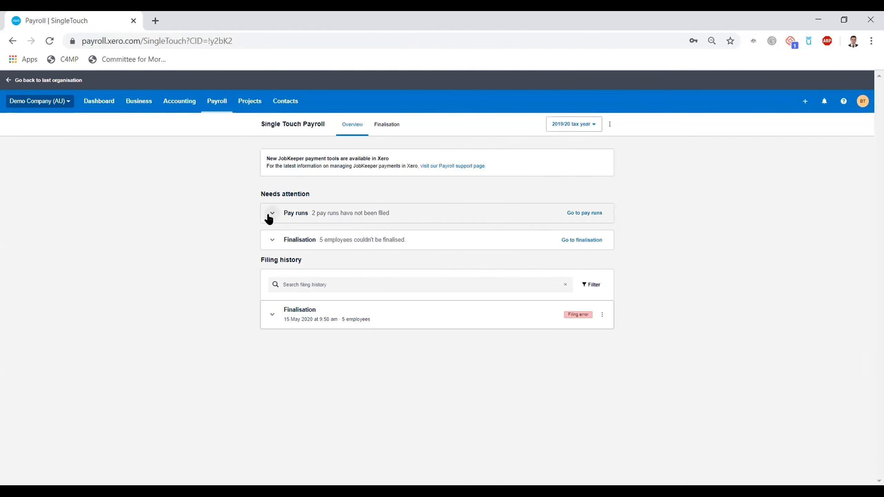
{"action": "left_click_drag", "start_coordinate": [302, 194], "coordinate": [250, 192]}
{"action": "left_click", "coordinate": [244, 195]}
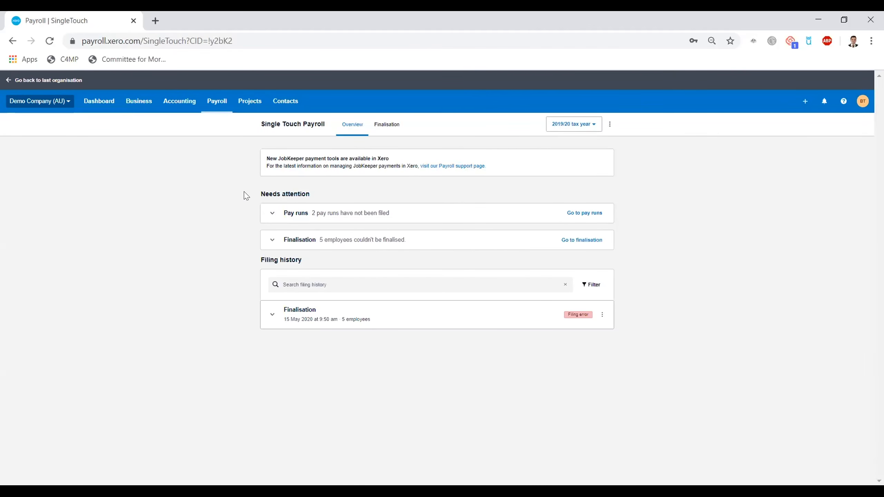
{"action": "left_click", "coordinate": [271, 218]}
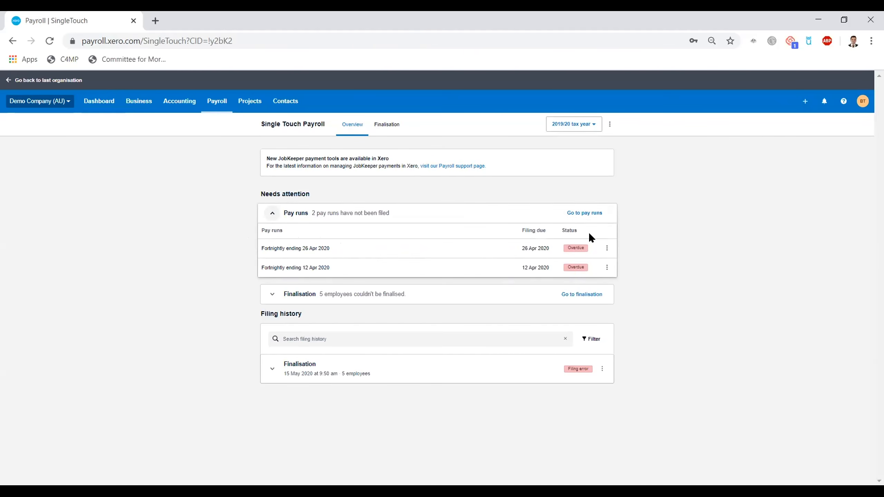
- Inspect the unfiled pay run for the fortnight ending 12 Apr 2020 and return to the Single Touch Payroll overview's unfiled pay runs
{"action": "left_click", "coordinate": [584, 213]}
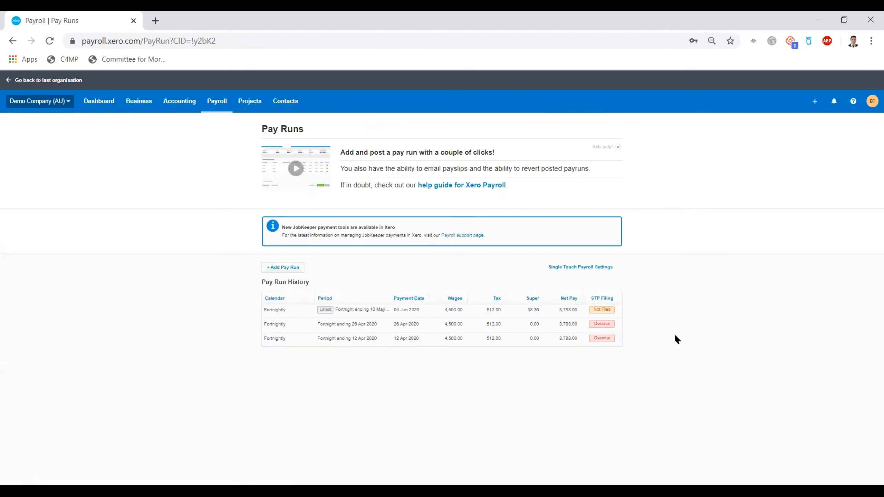
{"action": "left_click", "coordinate": [344, 343]}
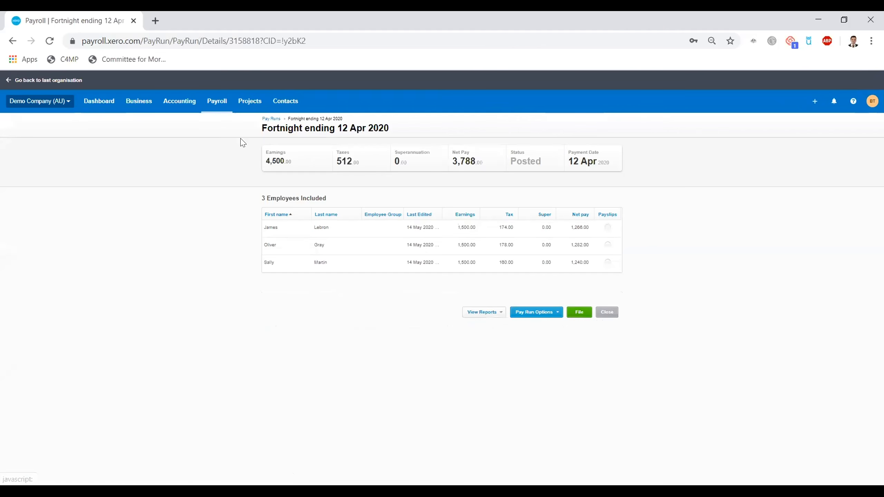
{"action": "left_click", "coordinate": [212, 102]}
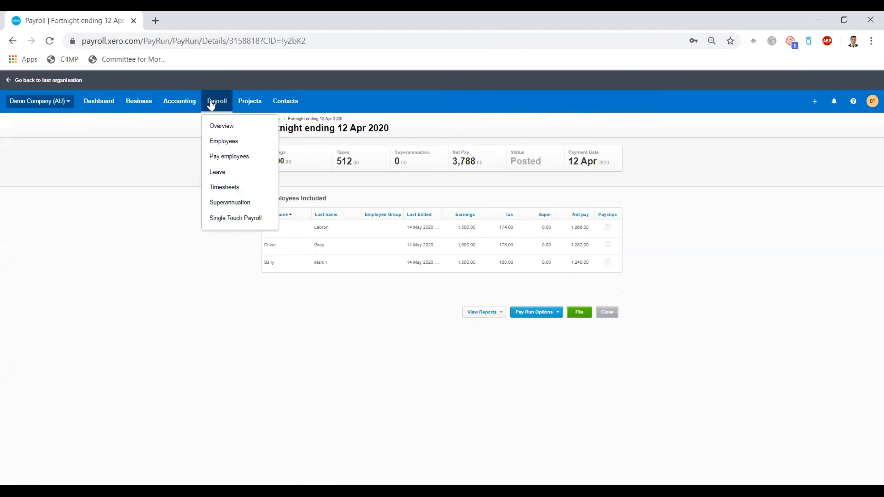
{"action": "left_click", "coordinate": [228, 218]}
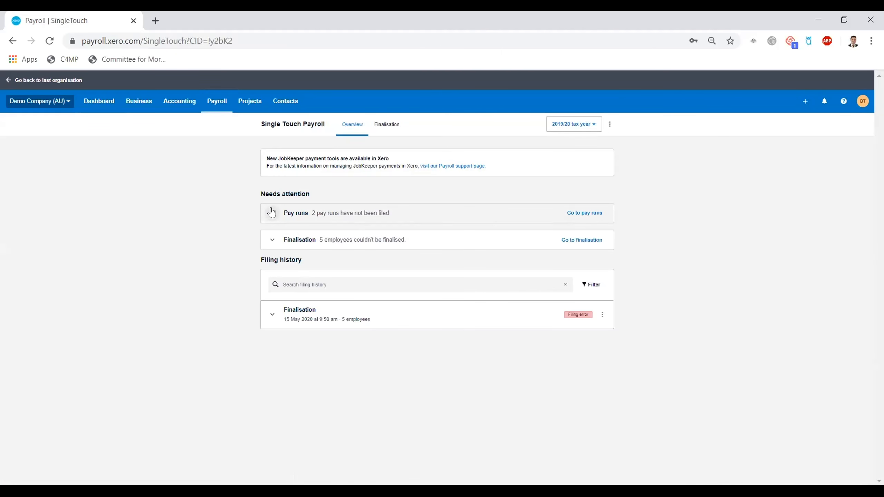
{"action": "left_click", "coordinate": [324, 213]}
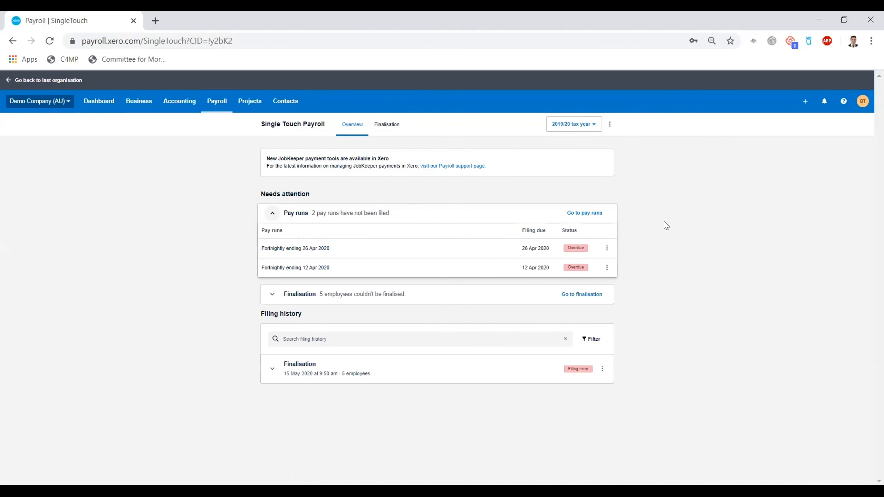
{"action": "left_click", "coordinate": [274, 215]}
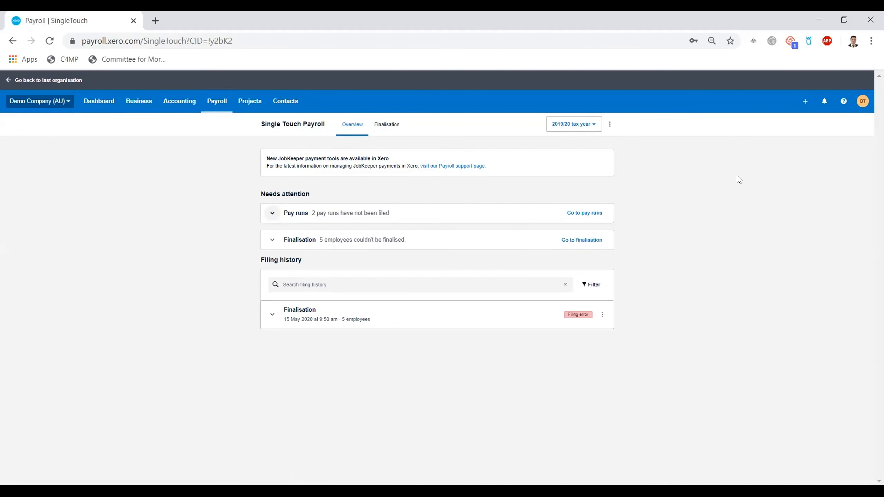
- Examine the first employee's year to date summary in the 2019/20 Single Touch Payroll finalisation list and close it unchanged
{"action": "left_click", "coordinate": [394, 129]}
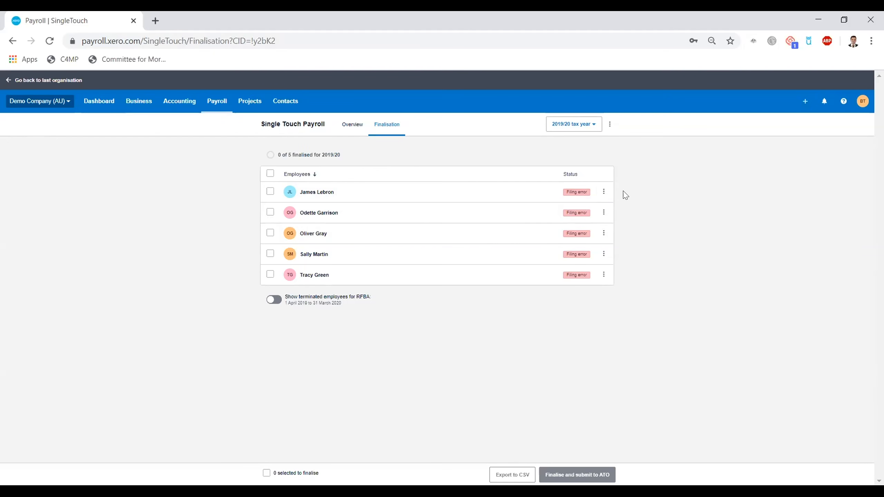
{"action": "left_click", "coordinate": [602, 195]}
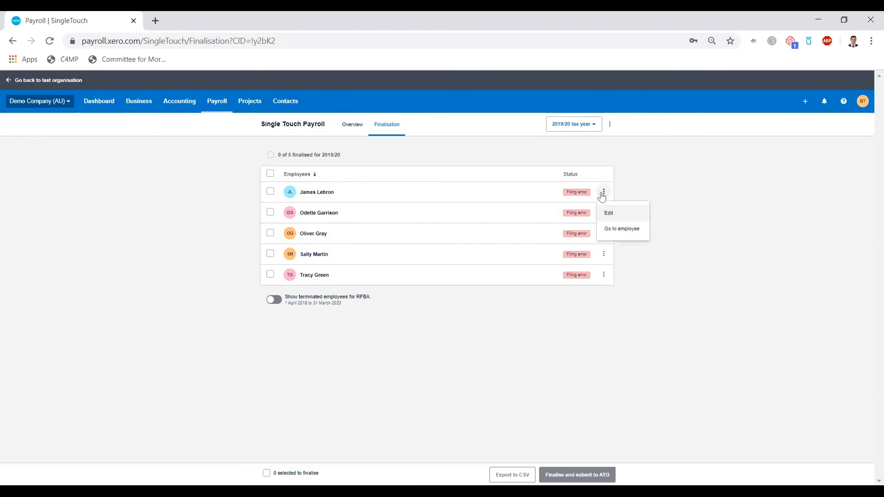
{"action": "left_click", "coordinate": [613, 216]}
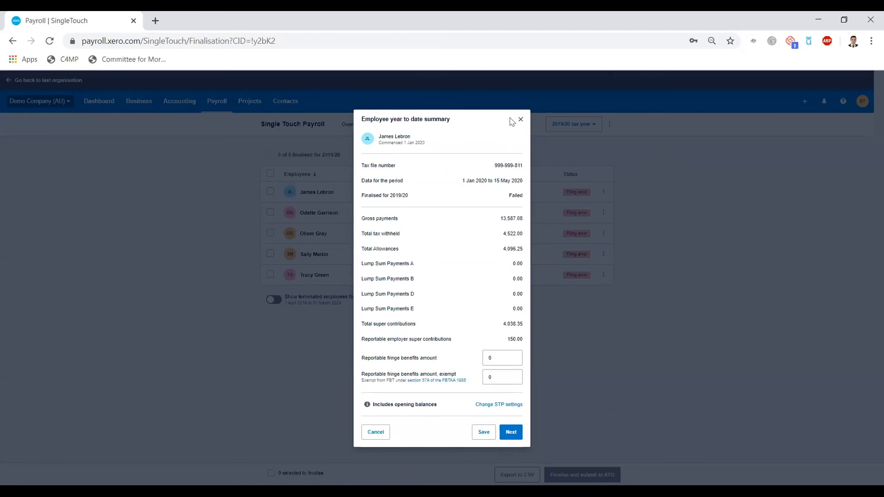
{"action": "left_click", "coordinate": [521, 120]}
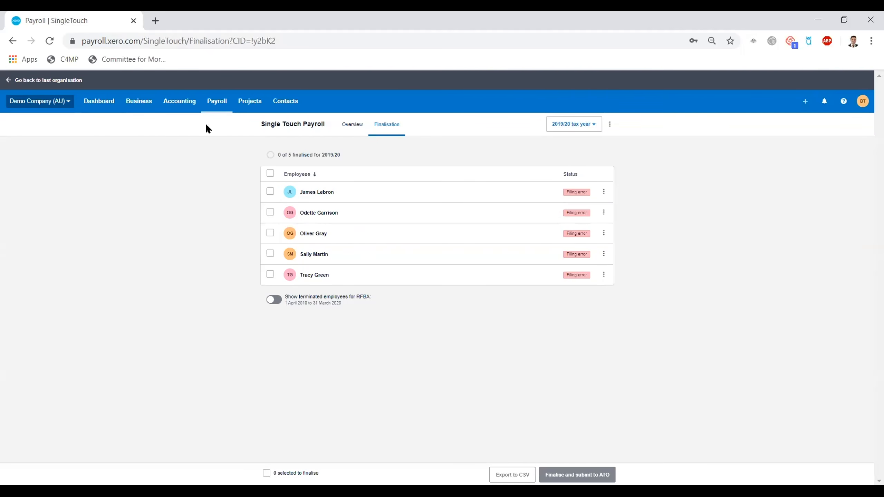
- Open the accounting reports in a separate browser tab and bring up the Payroll Employee Summary report
{"action": "left_click", "coordinate": [187, 107]}
{"action": "right_click", "coordinate": [188, 143]}
{"action": "left_click", "coordinate": [227, 150]}
{"action": "left_click", "coordinate": [146, 172]}
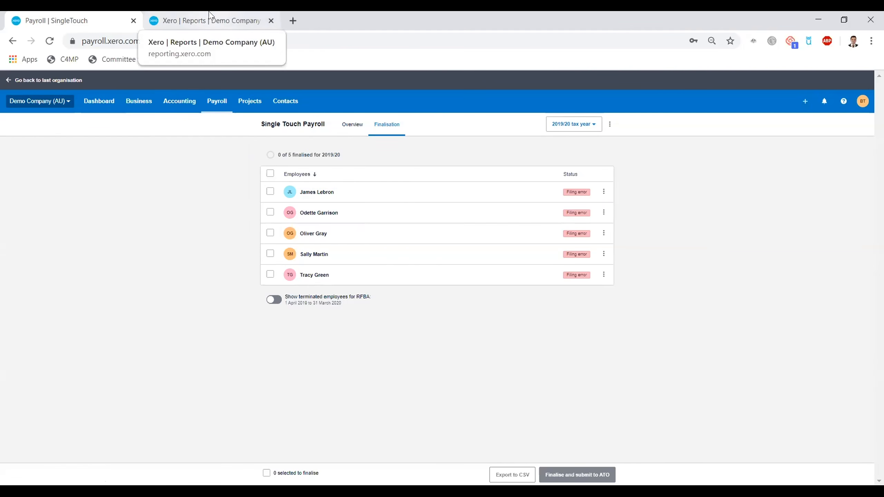
{"action": "left_click", "coordinate": [211, 16]}
{"action": "scroll", "coordinate": [278, 171], "scroll_direction": "down", "scroll_amount": 4}
{"action": "left_click", "coordinate": [466, 334]}
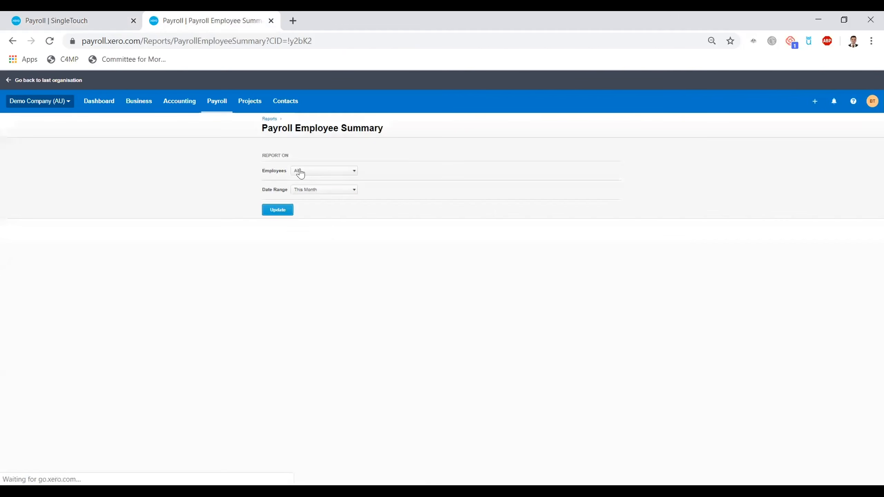
- Run the Payroll Employee Summary for all employees over This Financial Year and return to the Single Touch Payroll finalisation list
{"action": "left_click", "coordinate": [306, 190]}
{"action": "left_click", "coordinate": [329, 264]}
{"action": "left_click", "coordinate": [276, 210]}
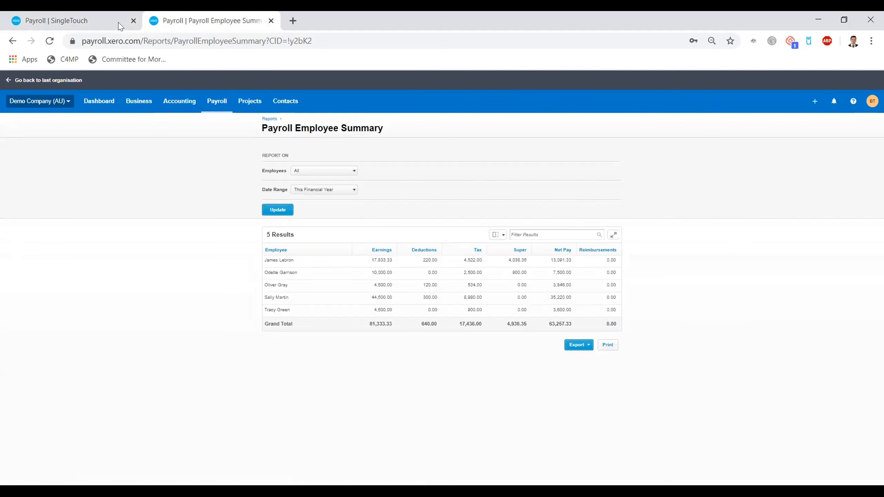
{"action": "left_click_drag", "start_coordinate": [188, 22], "coordinate": [192, 22]}
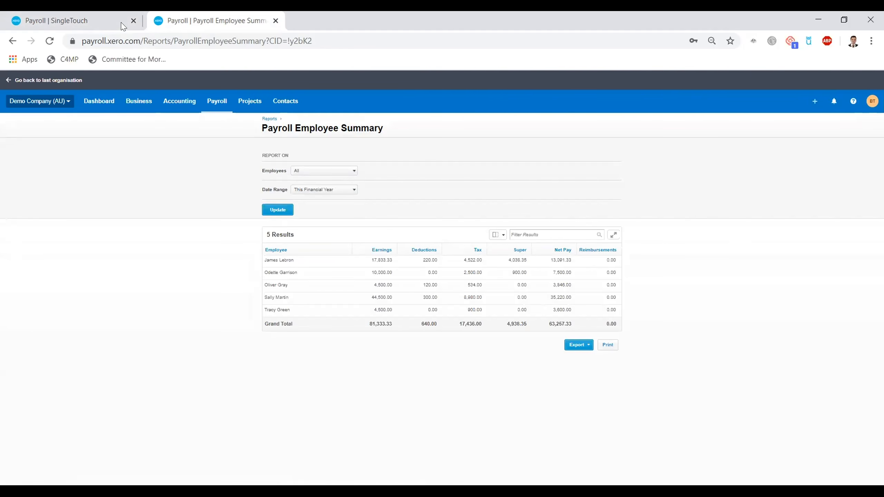
{"action": "key", "text": "ctrl+w"}
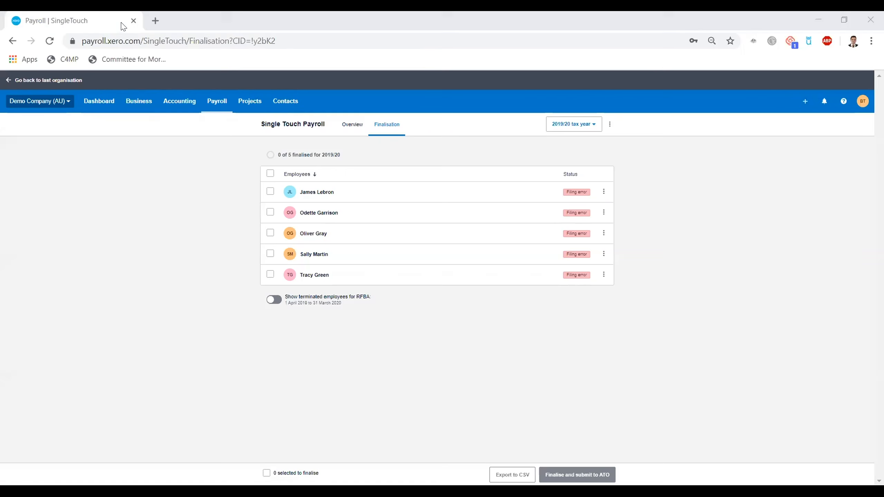
- Reopen the first employee's year to date summary and examine the reportable employer super contributions and total allowances figures
{"action": "left_click", "coordinate": [216, 161]}
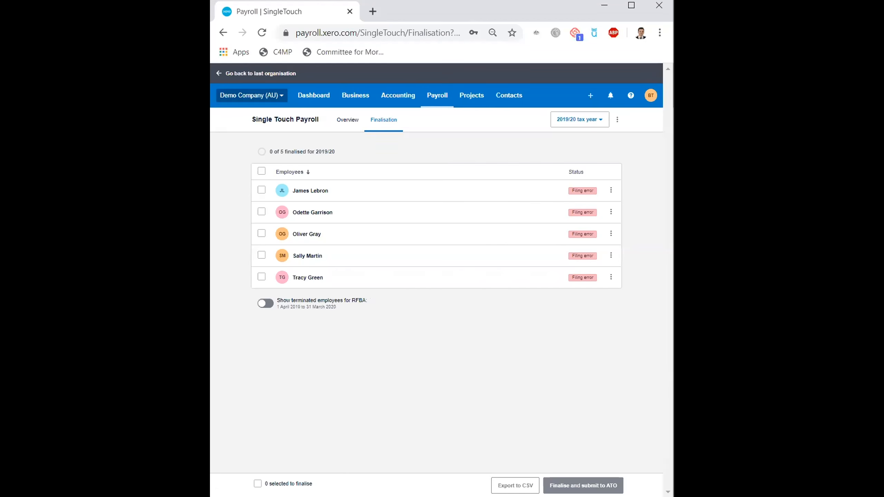
{"action": "left_click", "coordinate": [611, 191]}
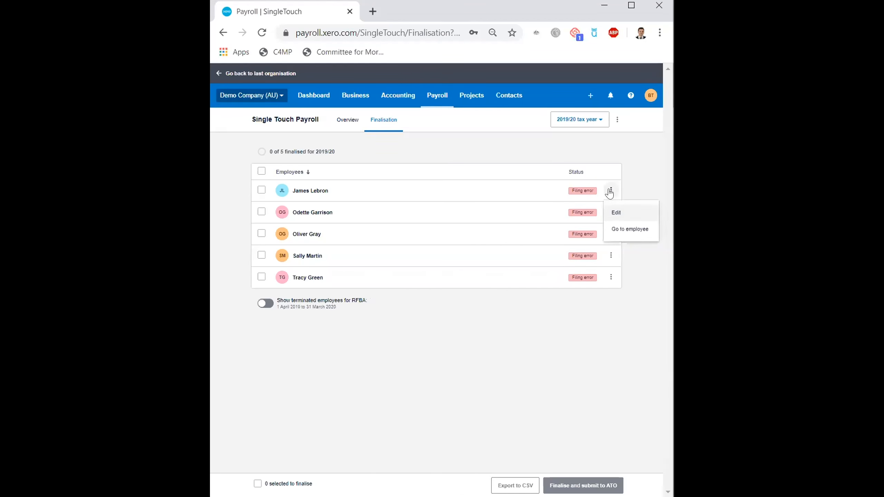
{"action": "left_click", "coordinate": [620, 215]}
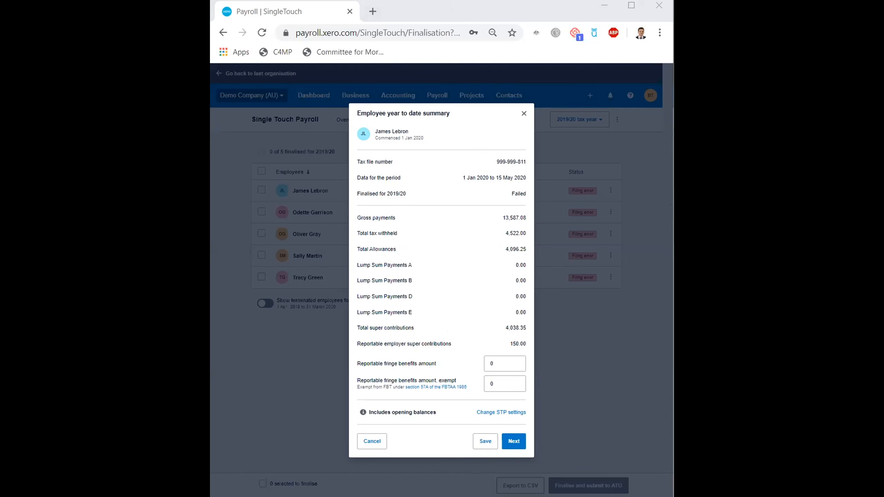
{"action": "double_click", "coordinate": [436, 344]}
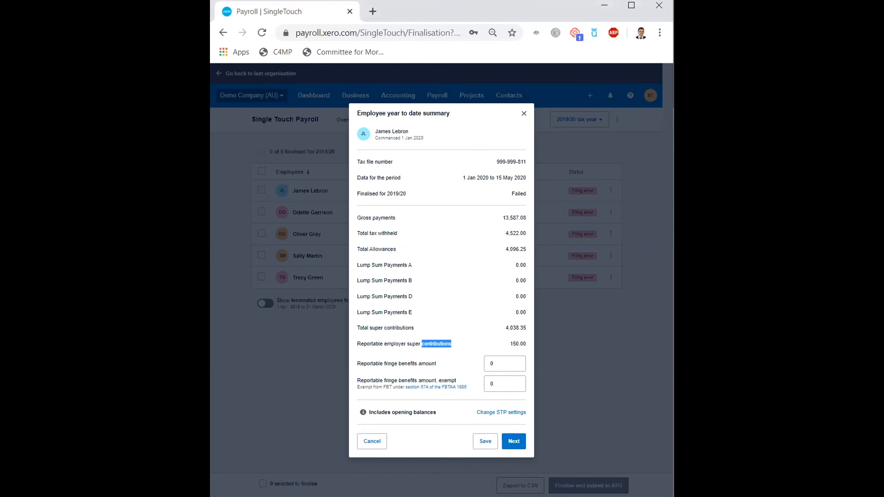
{"action": "key", "text": "alt+Tab"}
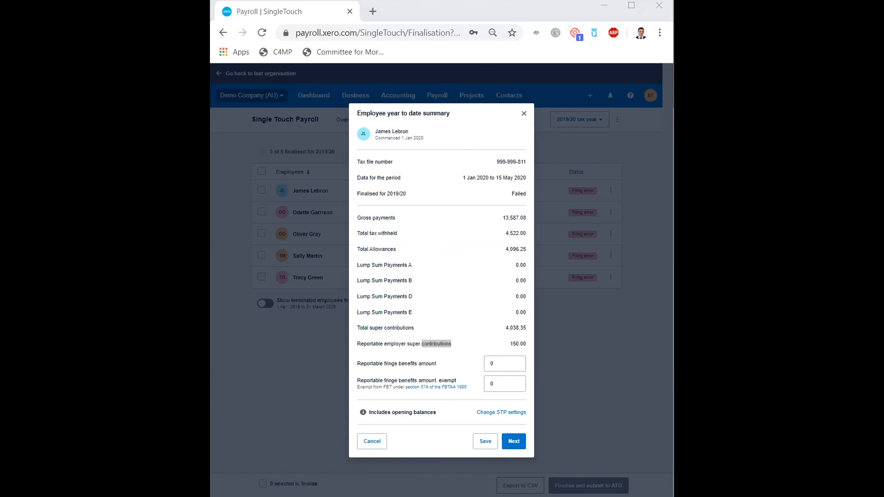
{"action": "left_click", "coordinate": [416, 250]}
{"action": "mouse_move", "coordinate": [381, 250]}
{"action": "left_mouse_down"}
{"action": "mouse_move", "coordinate": [400, 251]}
{"action": "mouse_move", "coordinate": [378, 241]}
{"action": "left_mouse_up"}
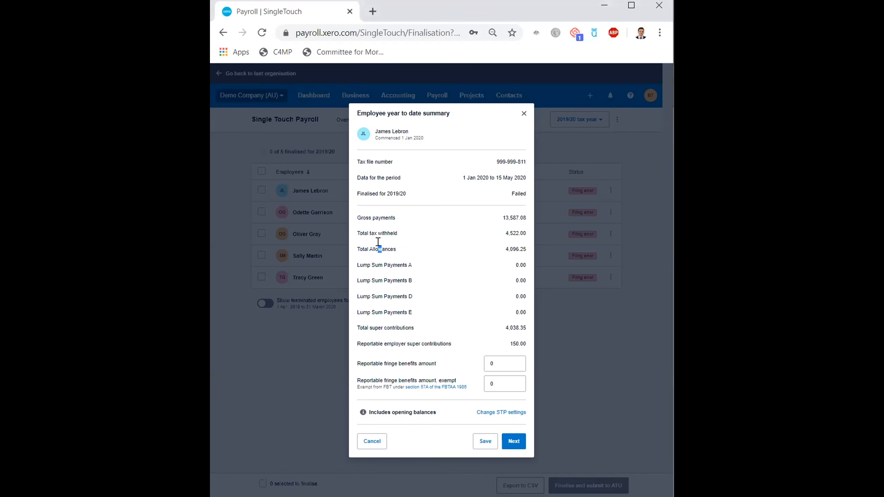
{"action": "left_click", "coordinate": [518, 250]}
- Step through the other four employees' year to date summaries to compare their totals, and close the summary without saving
{"action": "left_click", "coordinate": [510, 444]}
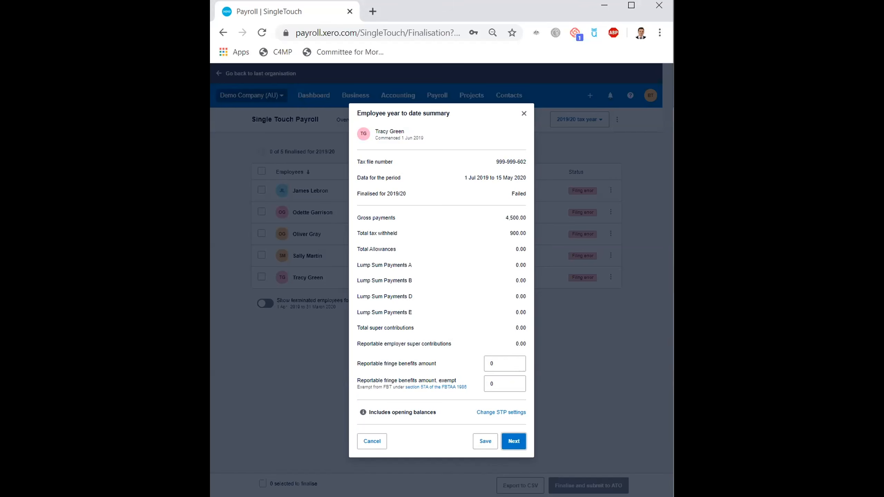
{"action": "left_click", "coordinate": [514, 441]}
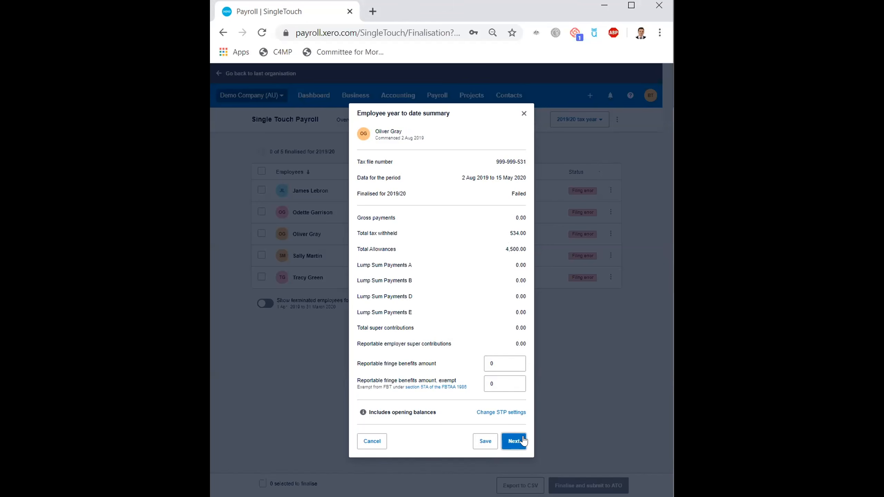
{"action": "left_click", "coordinate": [514, 441]}
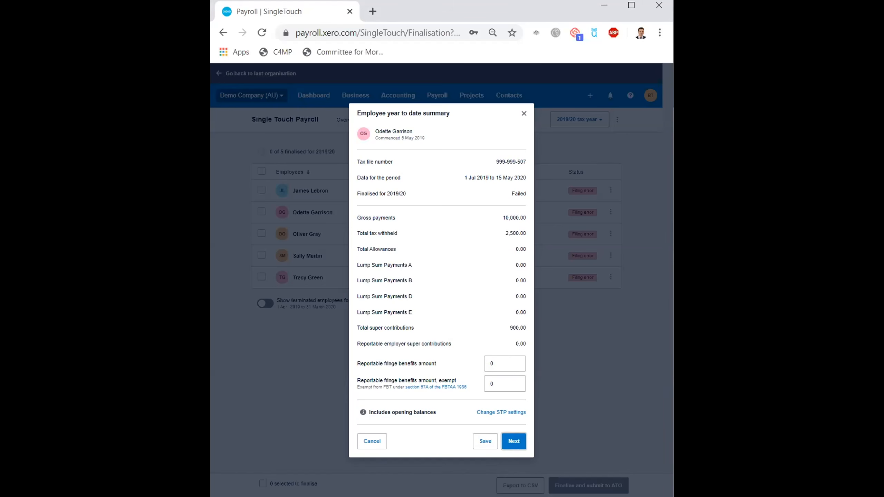
{"action": "left_click", "coordinate": [514, 441]}
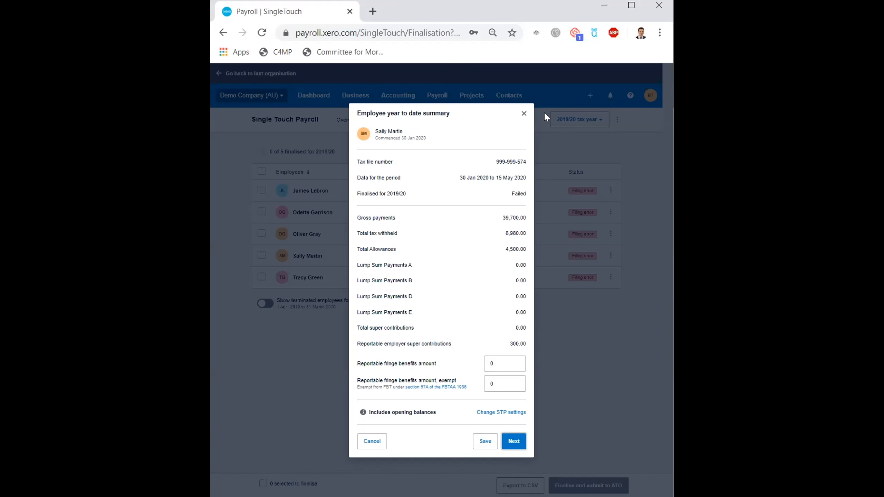
{"action": "left_click", "coordinate": [524, 113]}
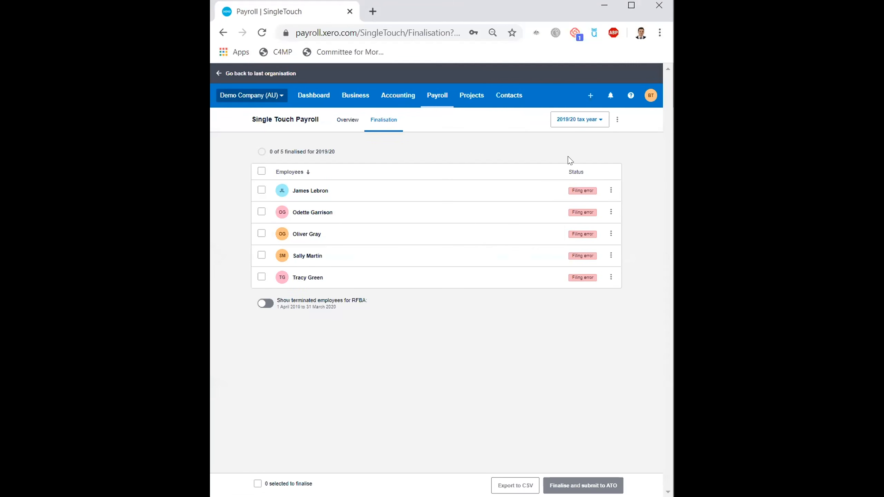
- Open the accounting reports in a separate browser tab and bring up the Profit and Loss report
{"action": "left_click", "coordinate": [432, 97]}
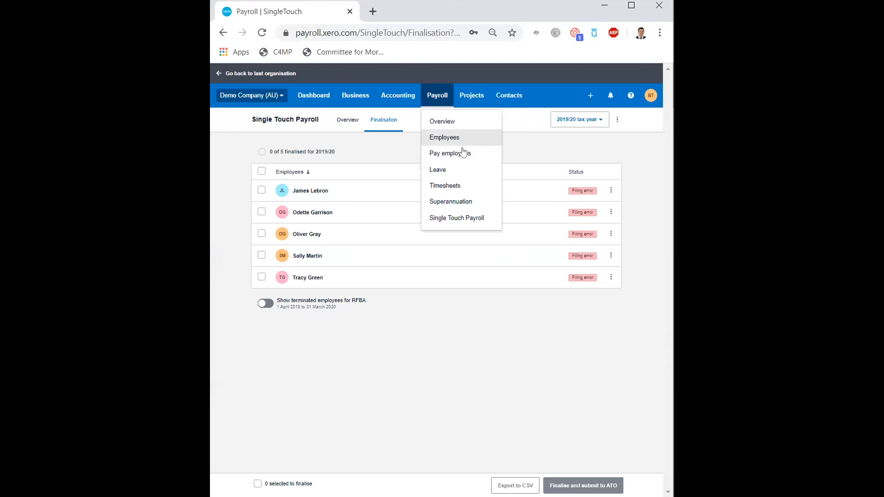
{"action": "left_click", "coordinate": [387, 91]}
{"action": "right_click", "coordinate": [394, 137]}
{"action": "left_click", "coordinate": [447, 143]}
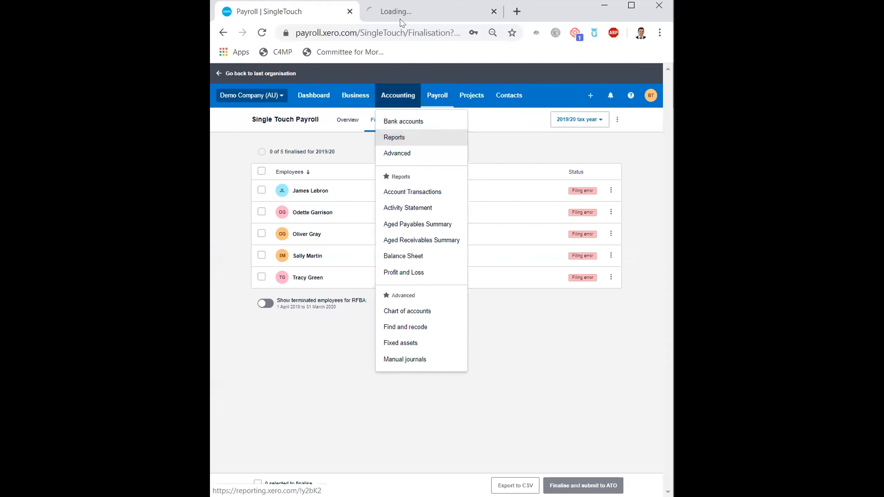
{"action": "left_click", "coordinate": [401, 20]}
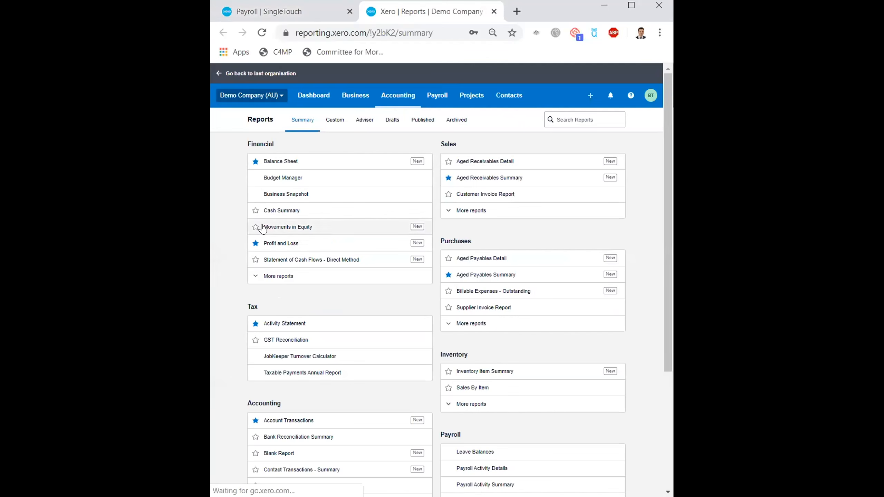
{"action": "left_click", "coordinate": [266, 244]}
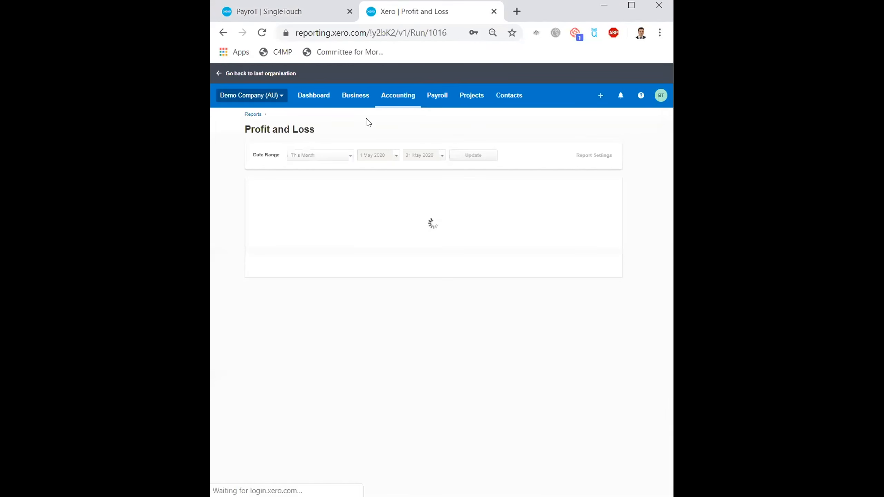
- Update the Profit and Loss report to This Financial Year and review its JobKeeper revenue, operating expenses and wages lines
{"action": "left_click", "coordinate": [316, 156]}
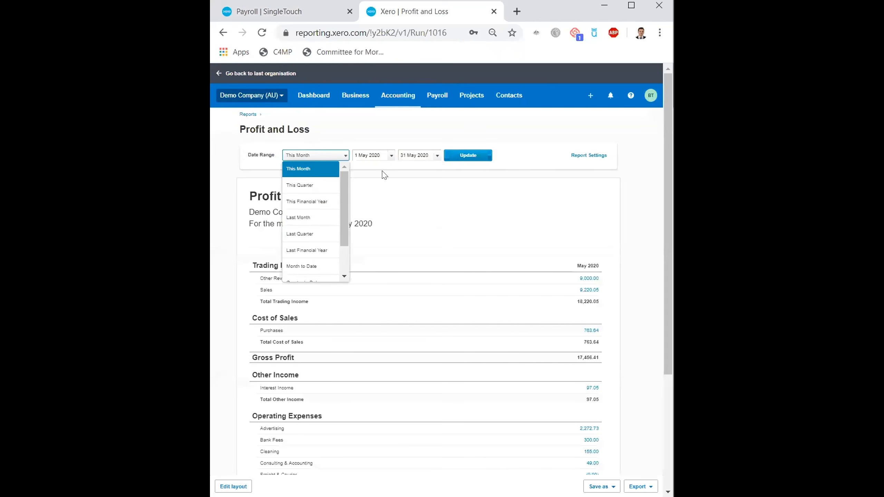
{"action": "left_click", "coordinate": [309, 209]}
{"action": "left_click", "coordinate": [463, 157]}
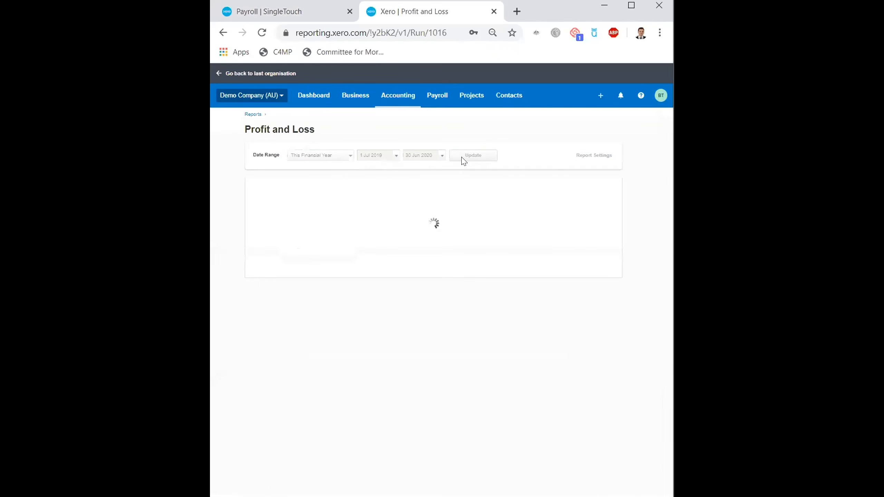
{"action": "scroll", "coordinate": [544, 184], "scroll_direction": "down", "scroll_amount": 2}
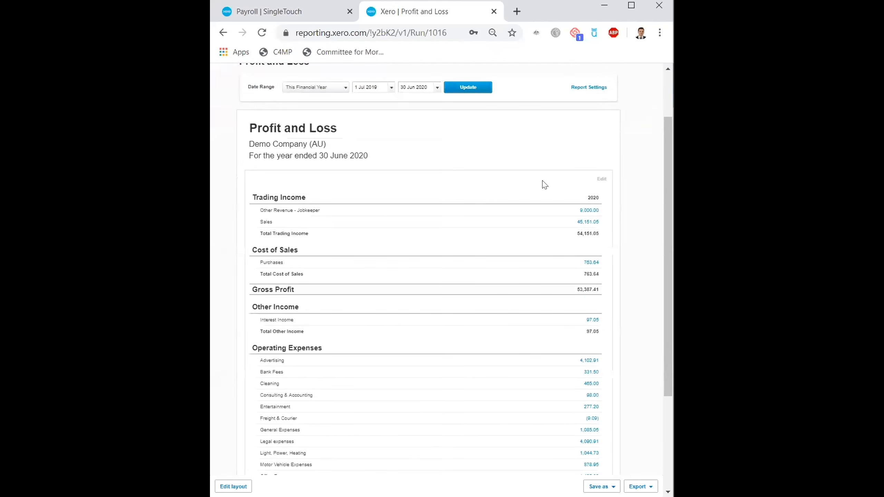
{"action": "scroll", "coordinate": [545, 185], "scroll_direction": "down", "scroll_amount": 4}
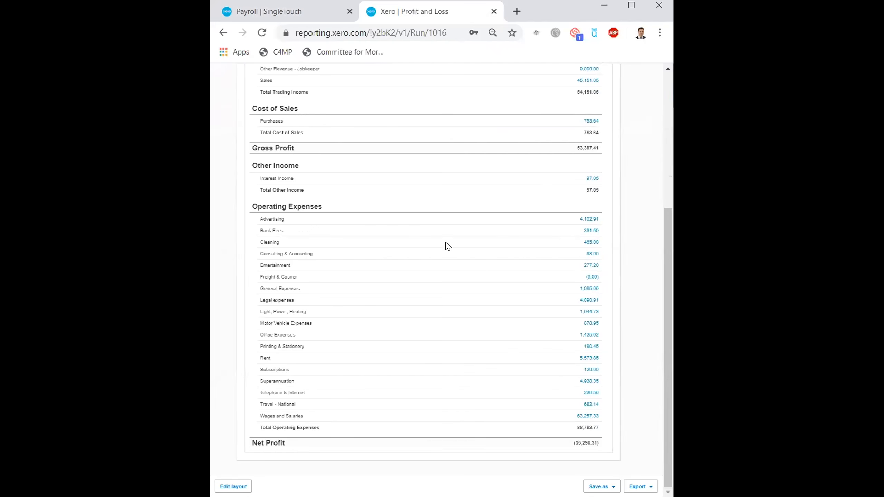
{"action": "scroll", "coordinate": [449, 246], "scroll_direction": "up", "scroll_amount": 6}
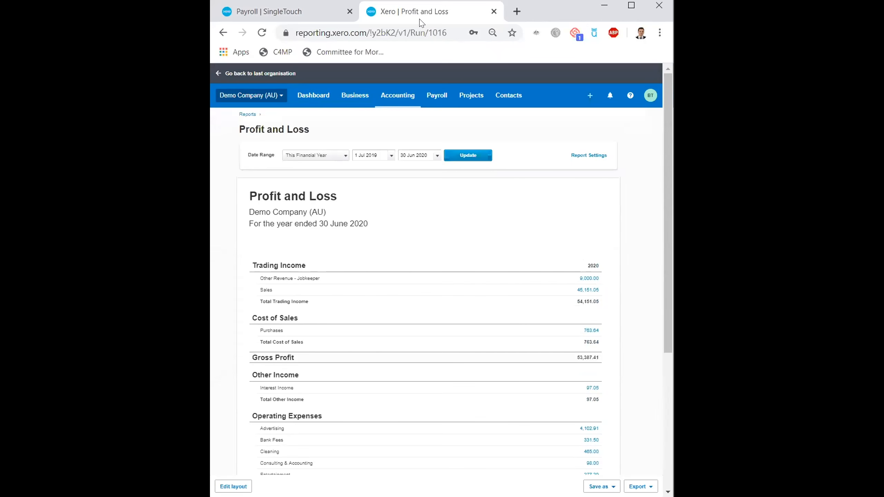
- Leave the Profit and Loss report for the dashboard, and switch back to the Single Touch Payroll finalisation list in the other browser tab
{"action": "left_click", "coordinate": [313, 95]}
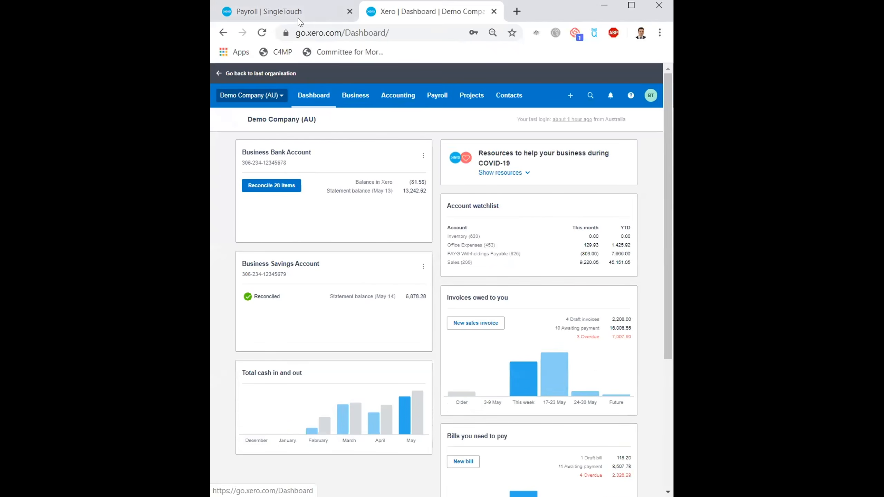
{"action": "left_click", "coordinate": [299, 17]}
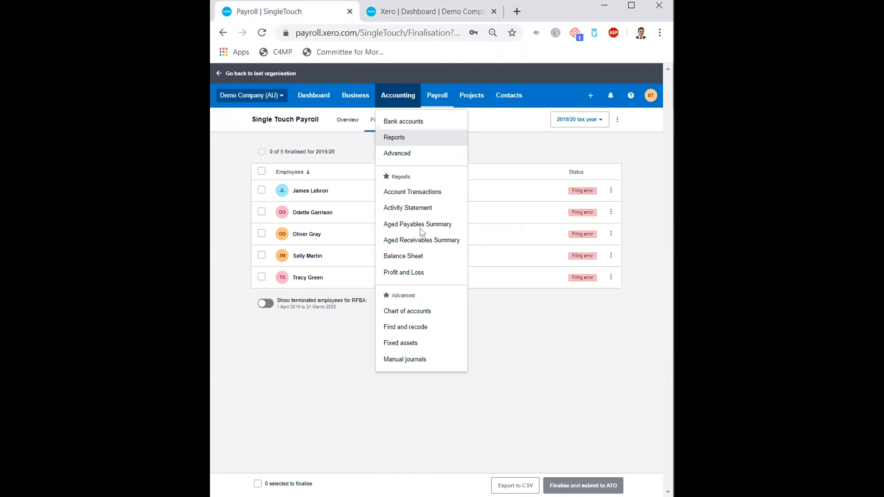
{"action": "left_click", "coordinate": [579, 343]}
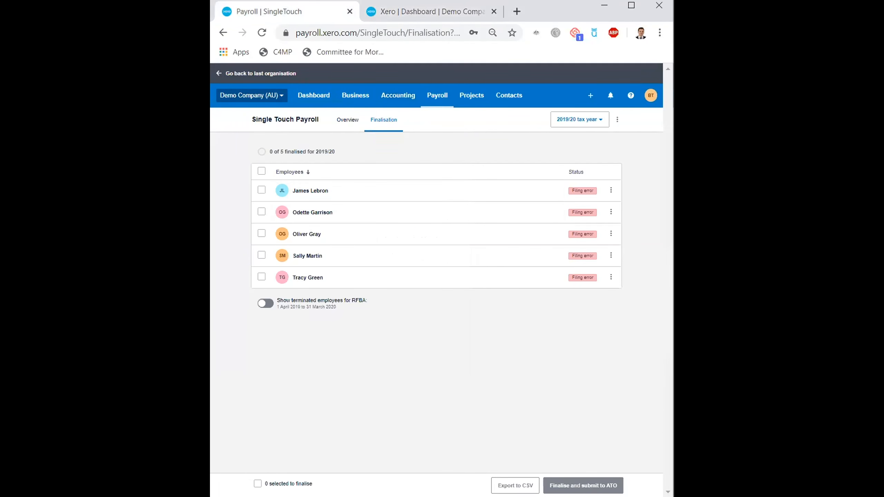
- Start the 2019/20 finalisation for all five employees, accept the authorisation to file, and go back to the employee list without submitting
{"action": "left_click", "coordinate": [261, 172]}
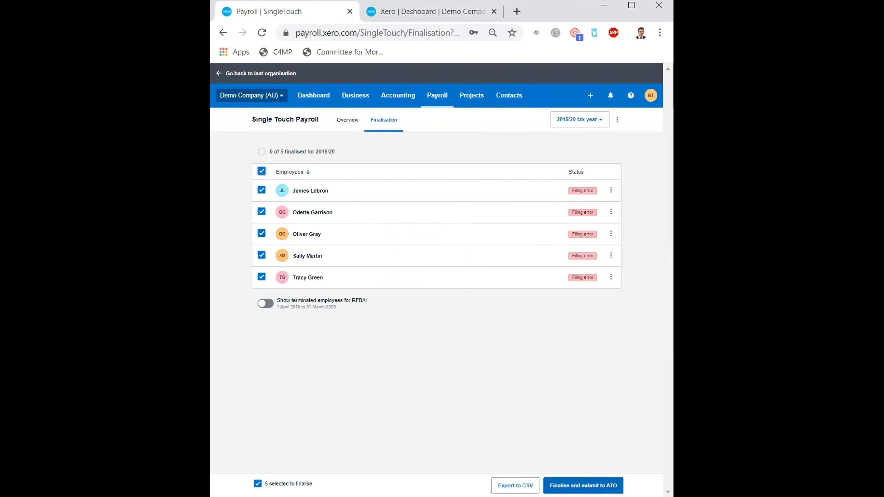
{"action": "left_click", "coordinate": [618, 485]}
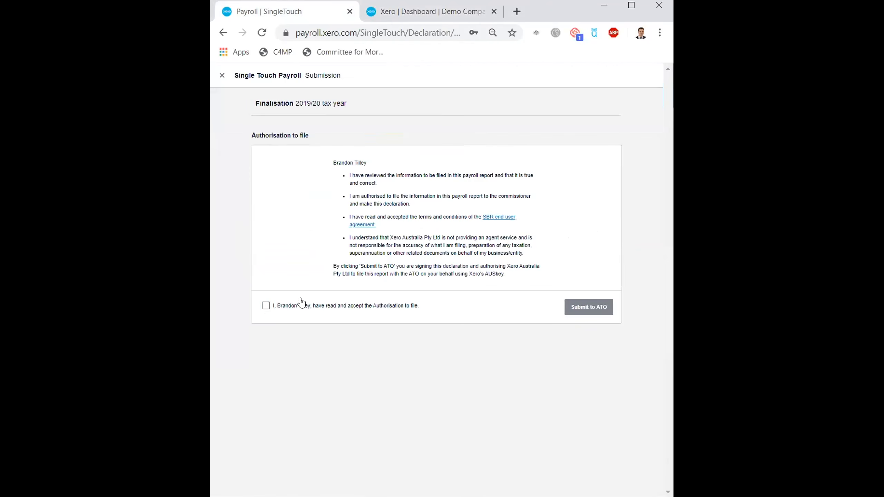
{"action": "left_click", "coordinate": [300, 306]}
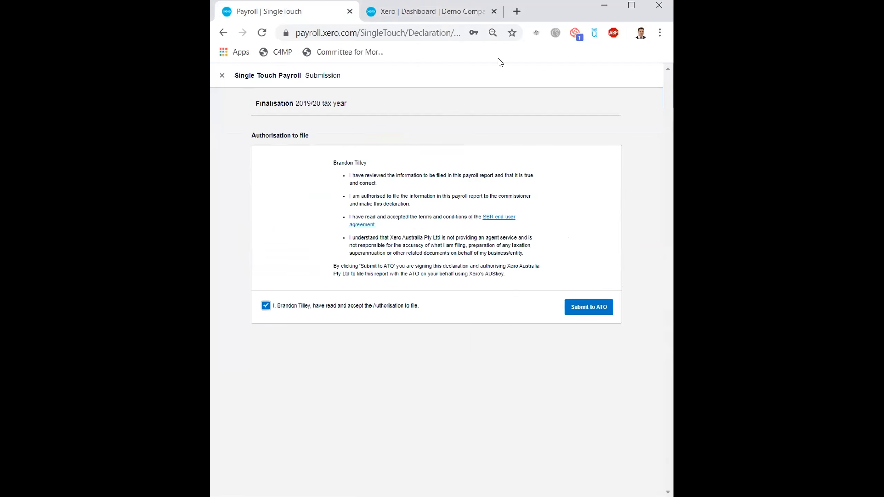
{"action": "left_click", "coordinate": [223, 33]}
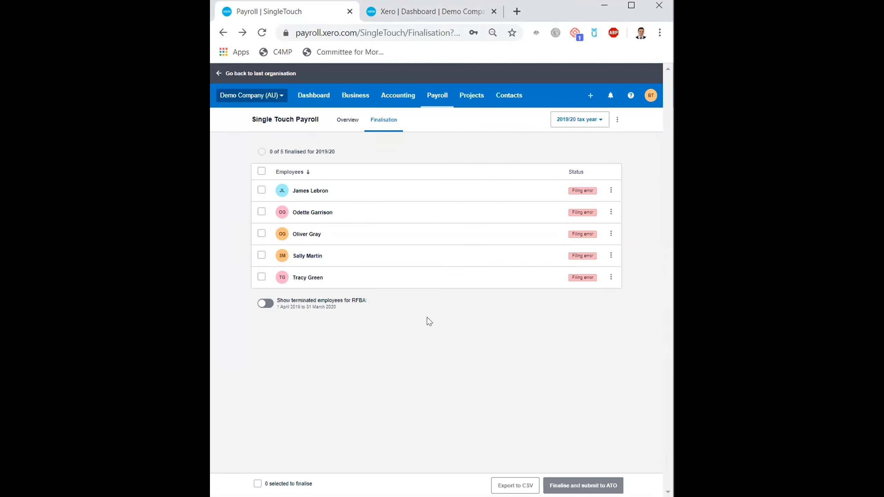
- Select all employees in the finalisation list again, and open the STP Settings
{"action": "left_click", "coordinate": [262, 171]}
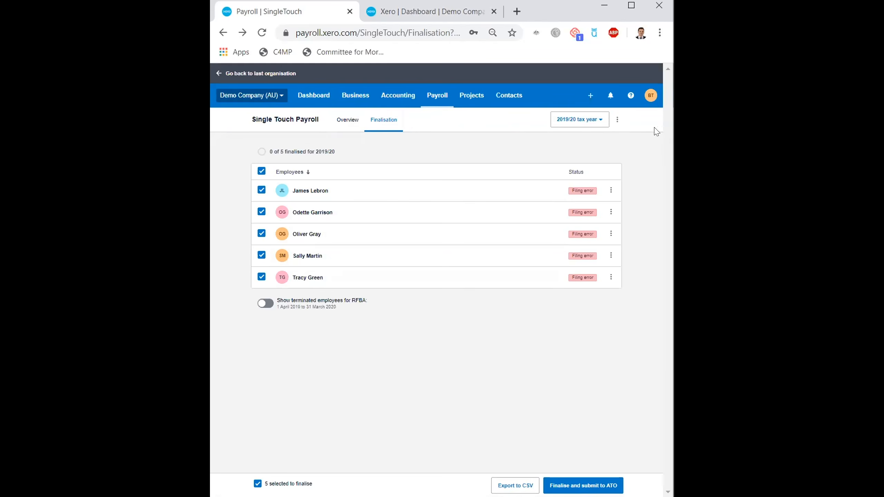
{"action": "left_click", "coordinate": [424, 100]}
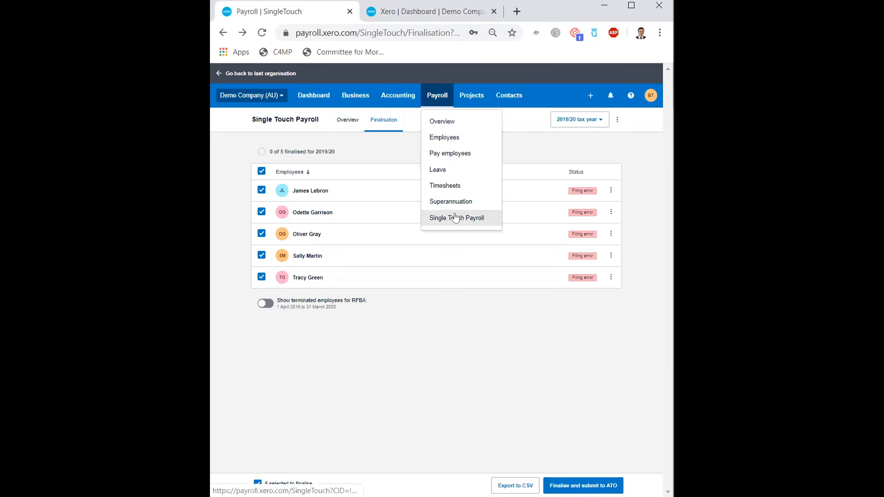
{"action": "left_click", "coordinate": [616, 119]}
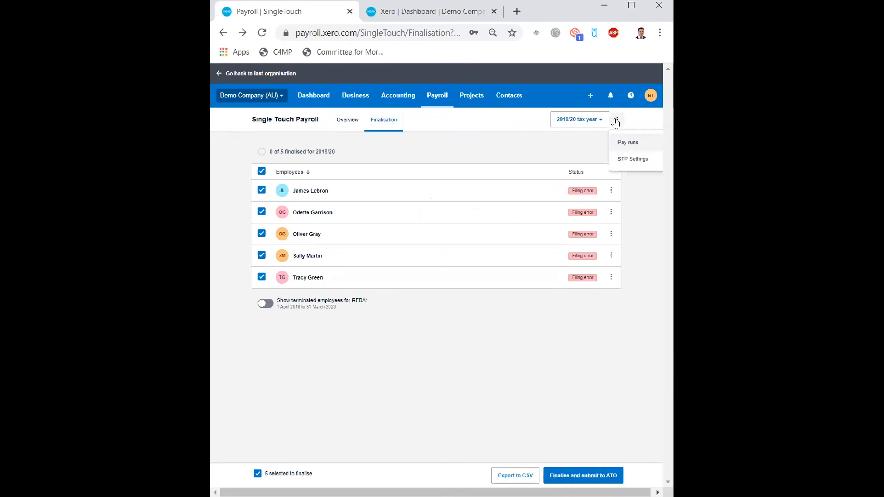
{"action": "left_click", "coordinate": [634, 162]}
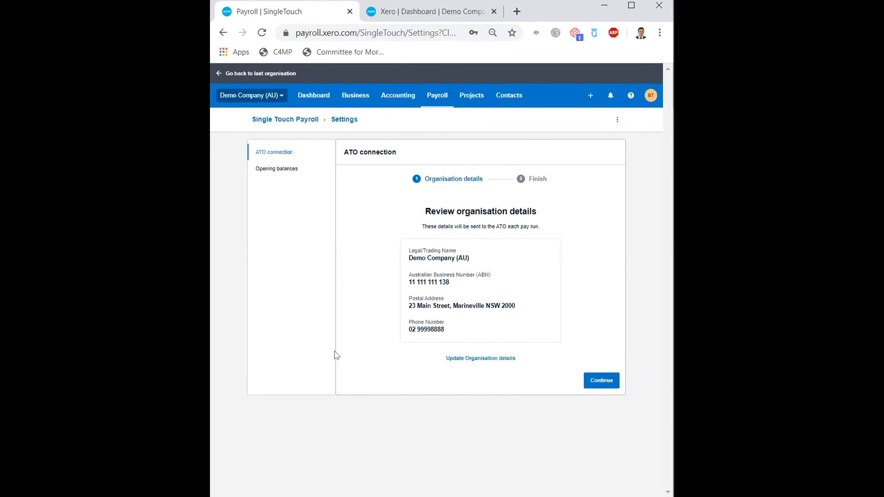
- Accept the organisation details, point out the ATO phone number in the connection instructions, and complete the ATO connection setup
{"action": "left_click", "coordinate": [596, 382]}
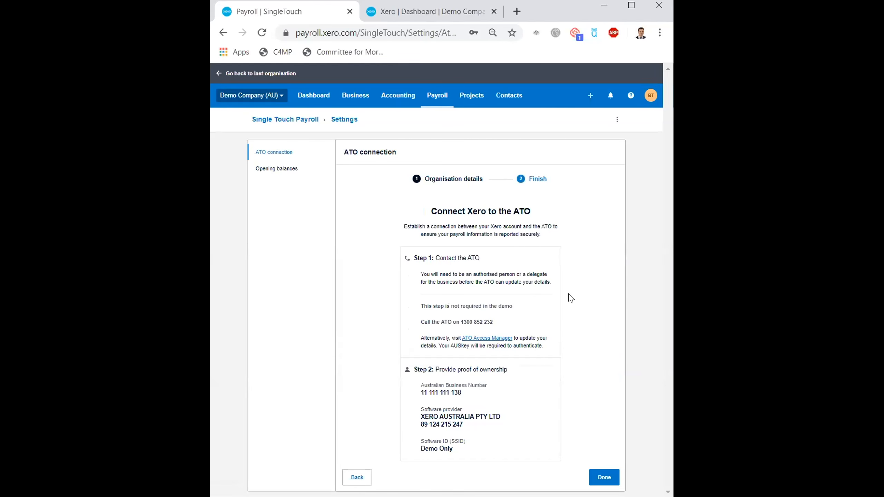
{"action": "left_click_drag", "start_coordinate": [493, 322], "coordinate": [462, 324]}
{"action": "double_click", "coordinate": [467, 322]}
{"action": "left_click", "coordinate": [612, 479]}
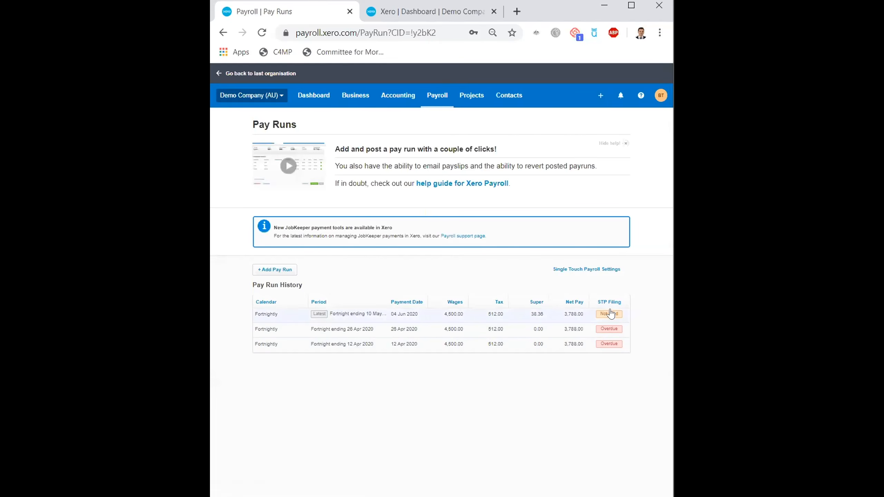
- Return from the pay runs to the Demo Company dashboard, and close the second browser tab
{"action": "left_click", "coordinate": [448, 98]}
{"action": "left_click", "coordinate": [302, 92]}
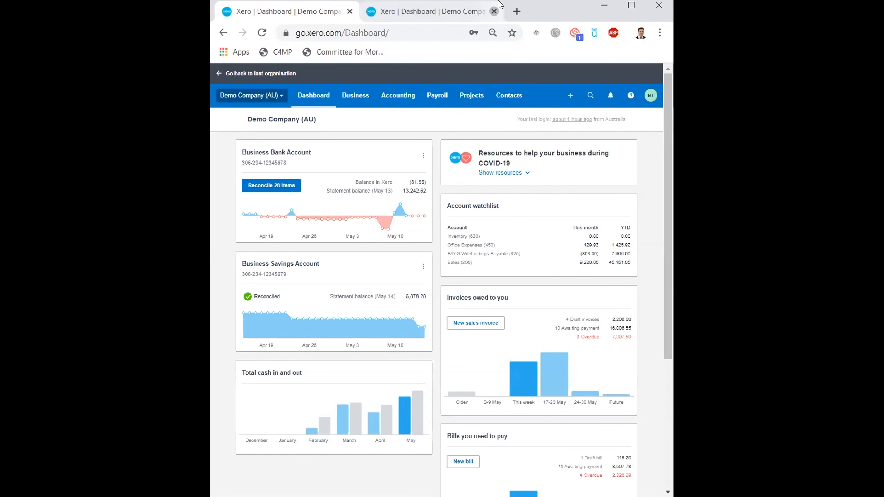
{"action": "left_click", "coordinate": [494, 12]}
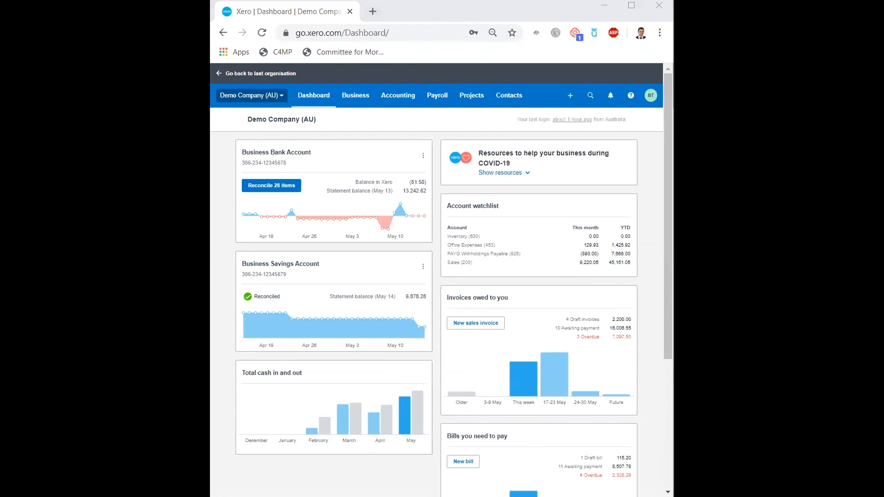